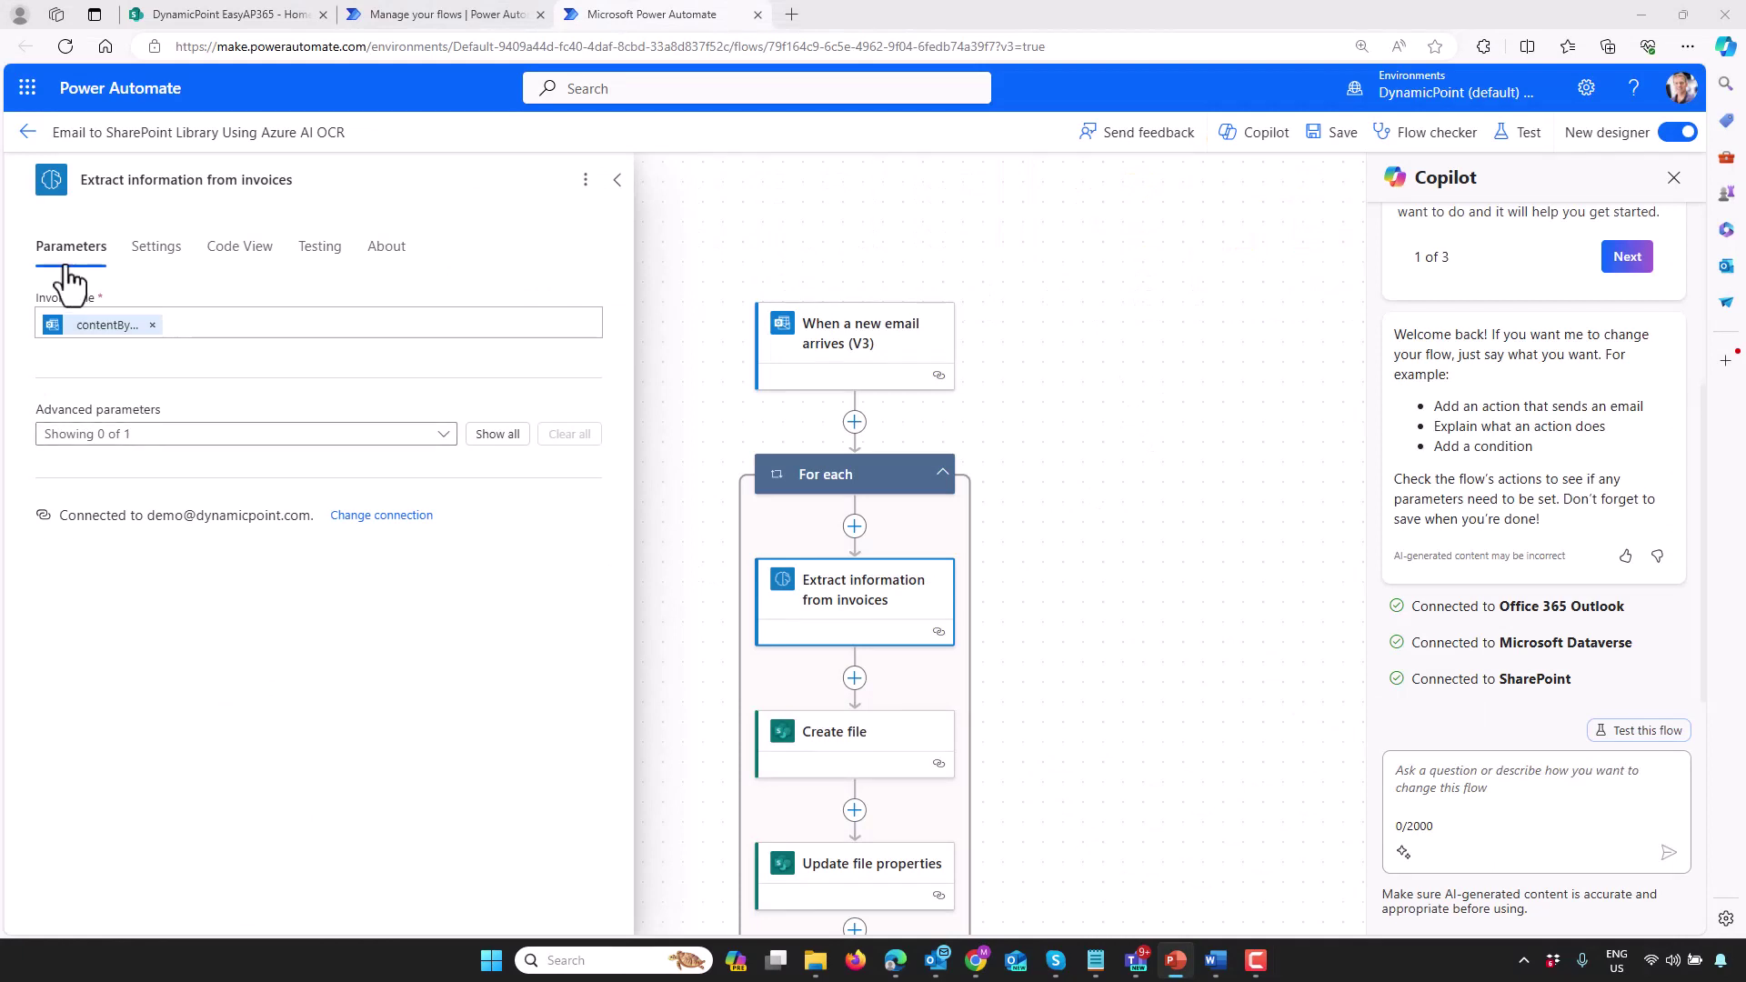
Step: Review the new-email trigger and invoice extraction step settings, then switch to Document Intelligence Studio
click(617, 181)
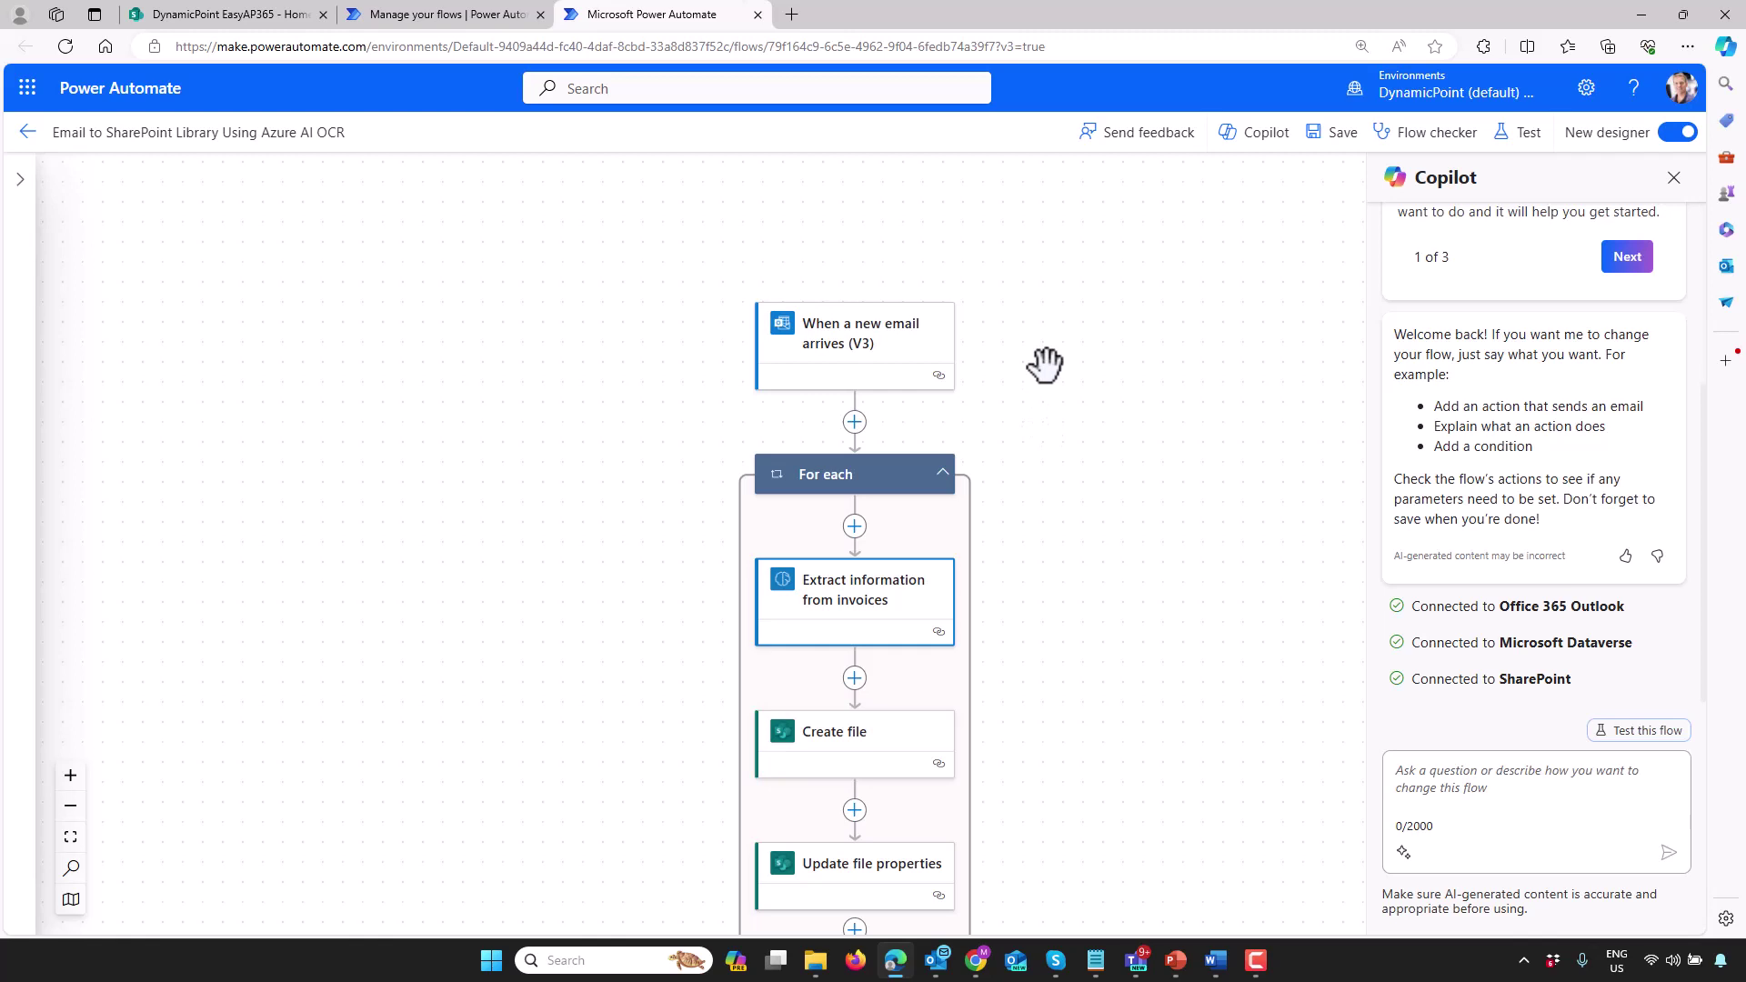
click(913, 369)
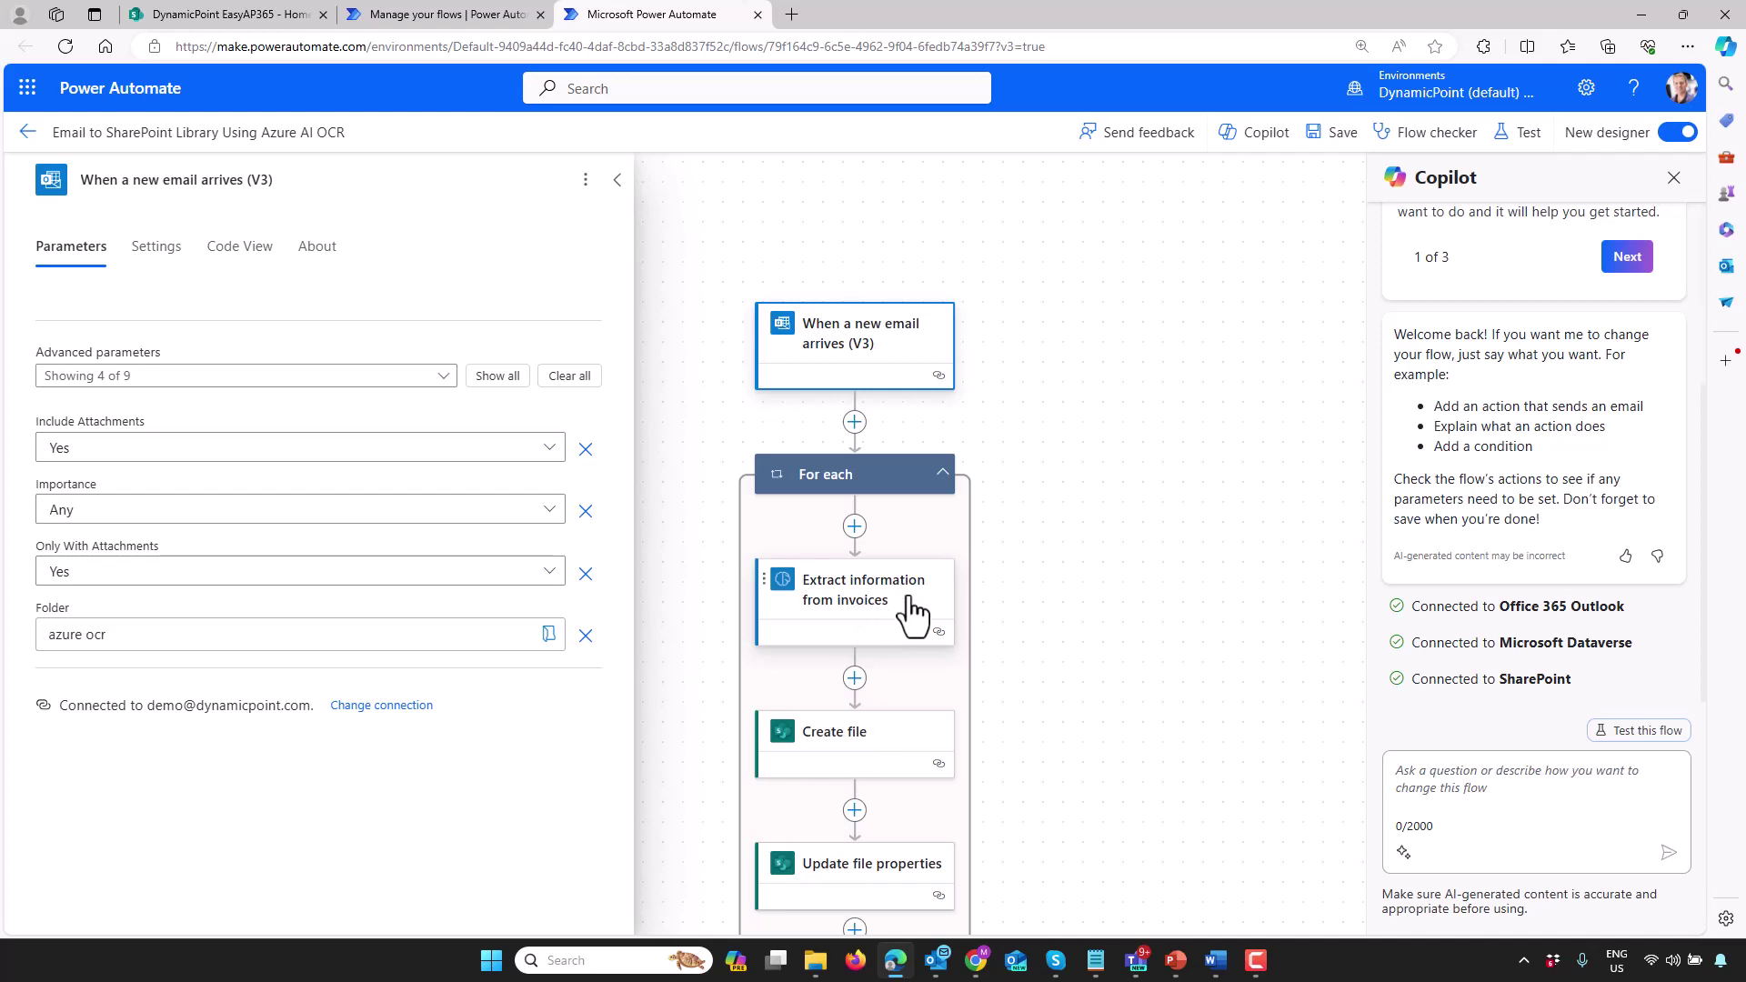
click(912, 617)
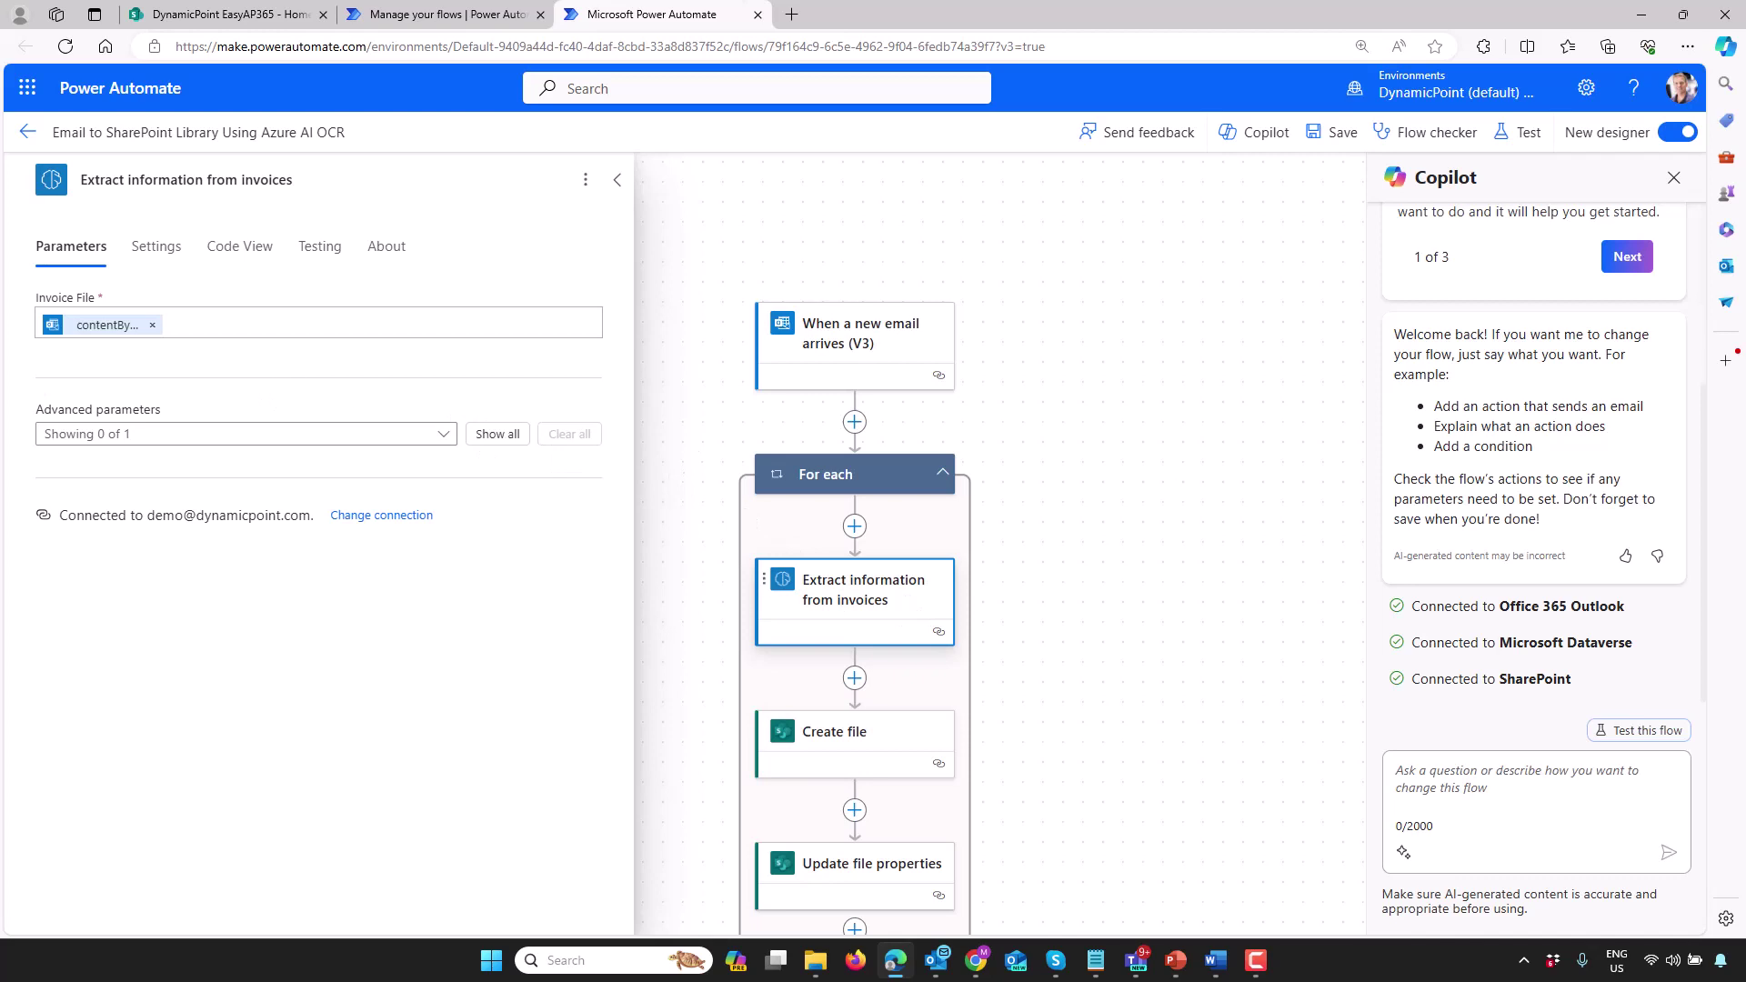
key(alt+Tab)
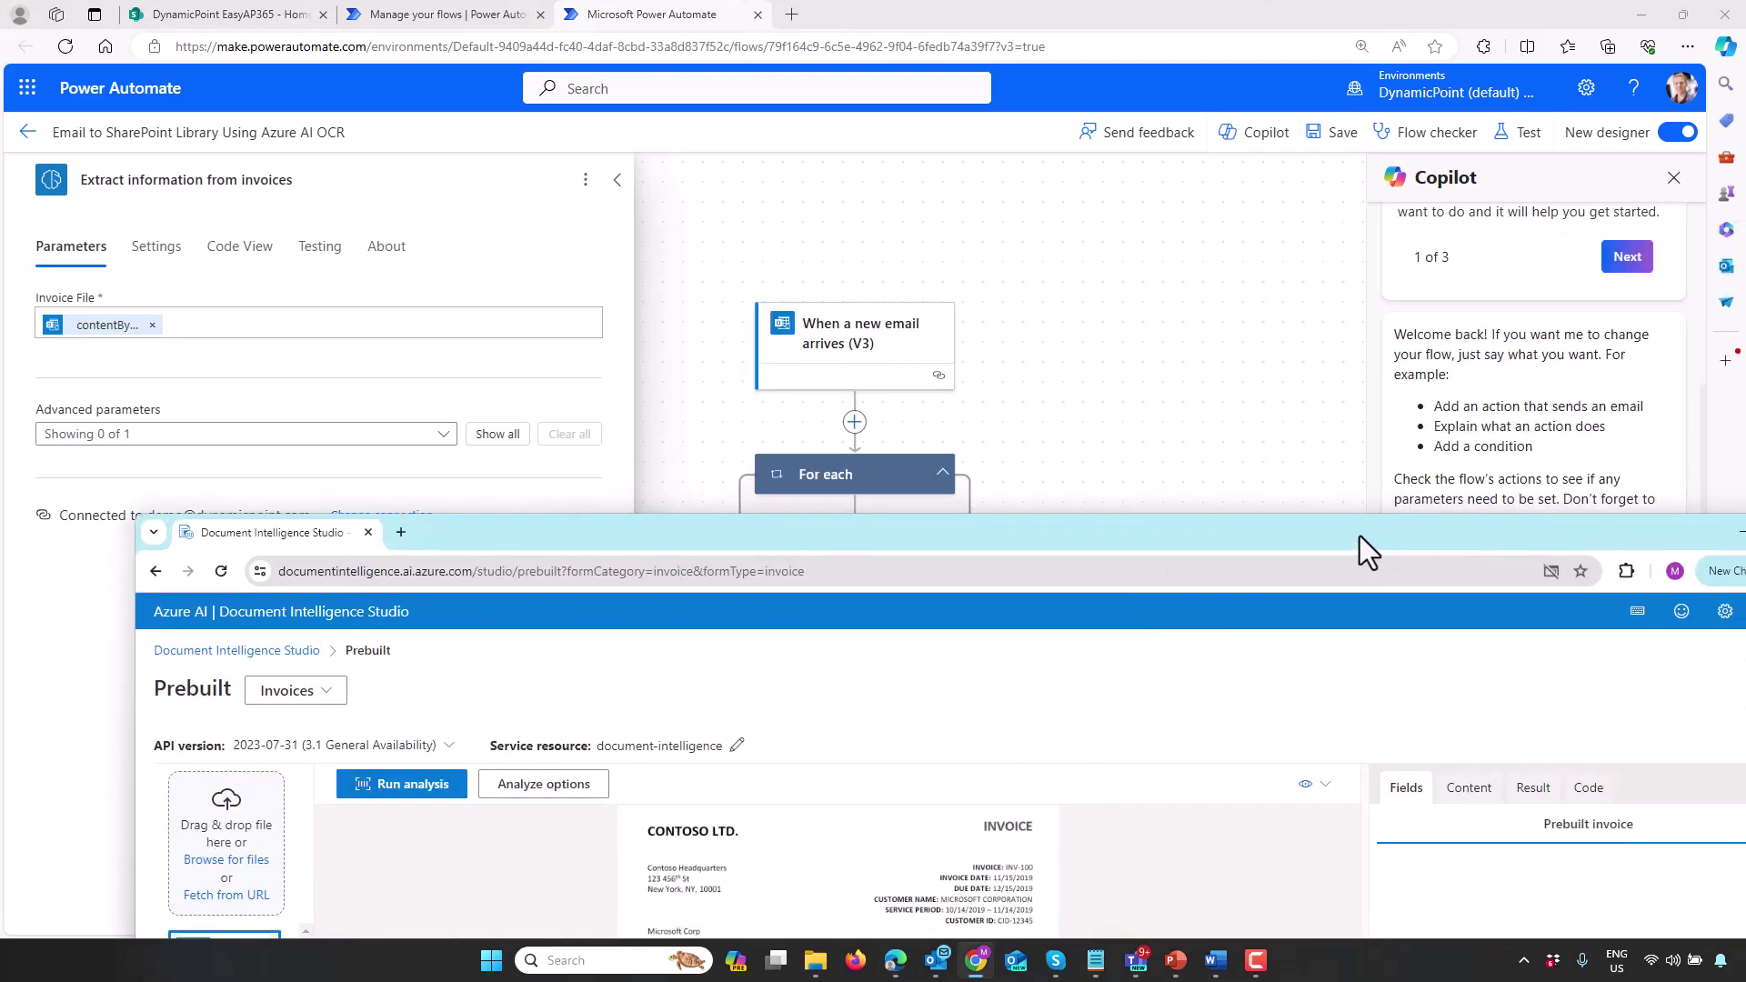
Step: Maximize the studio window and upload Fabrikam Invoice.pdf to the prebuilt Invoices model
double_click(1361, 536)
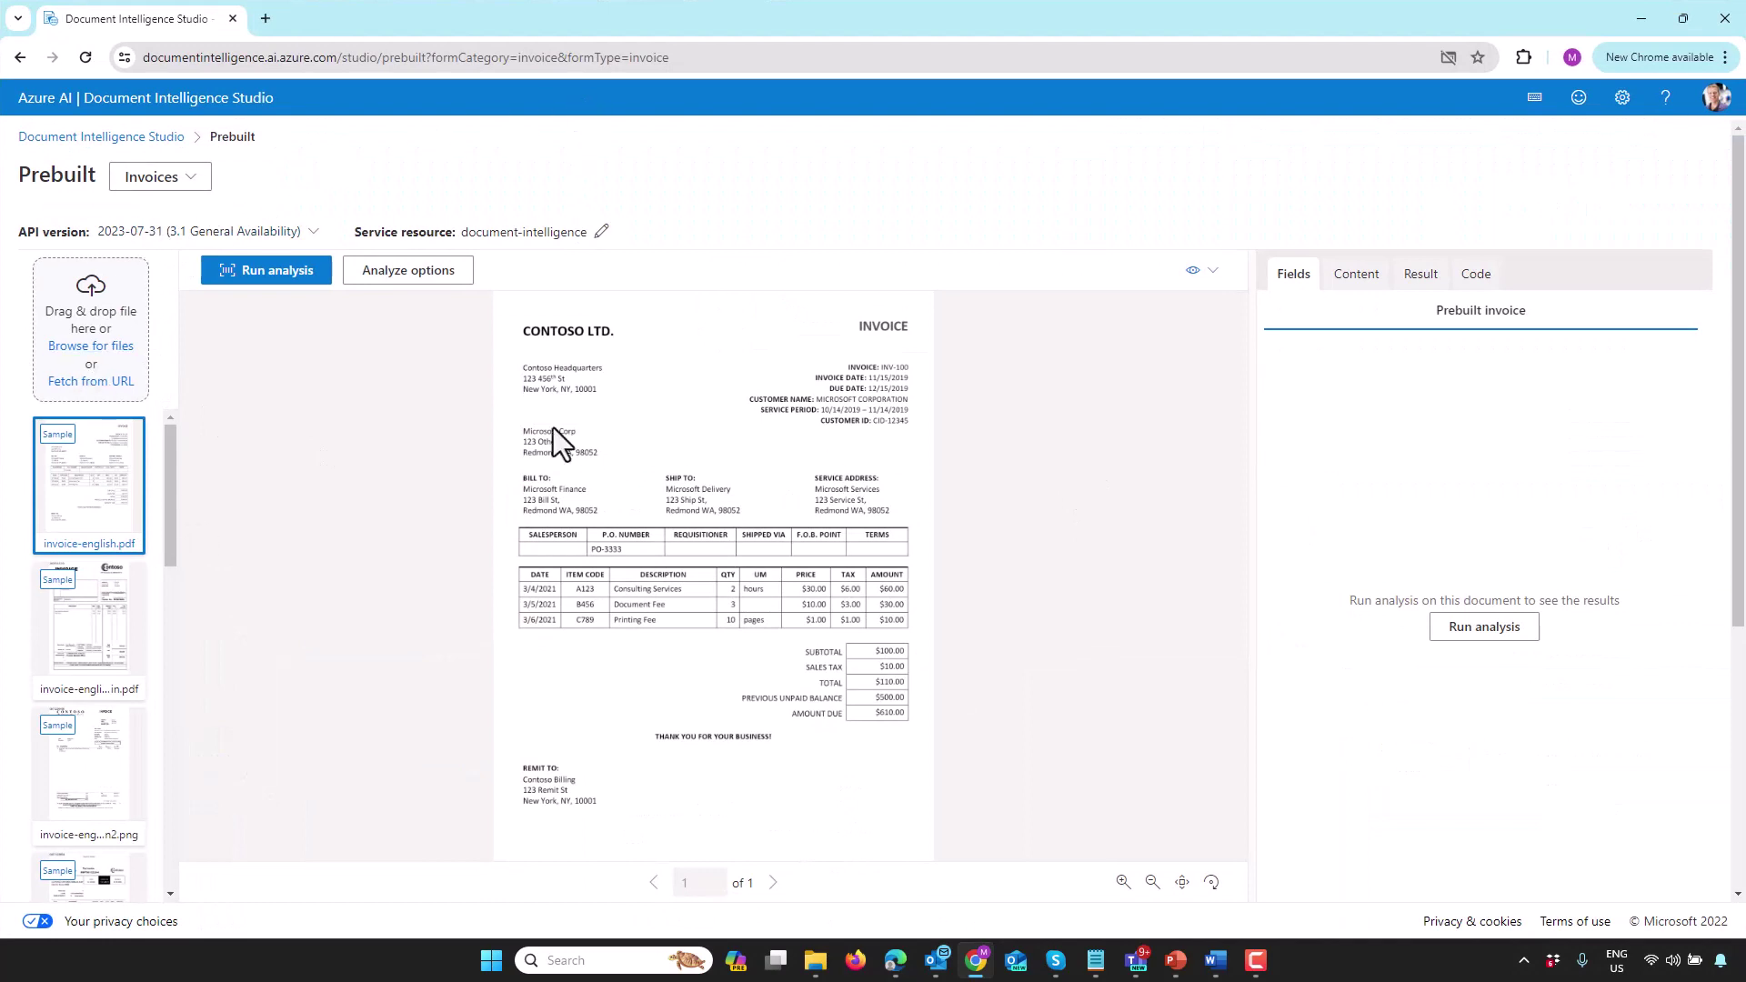
click(103, 362)
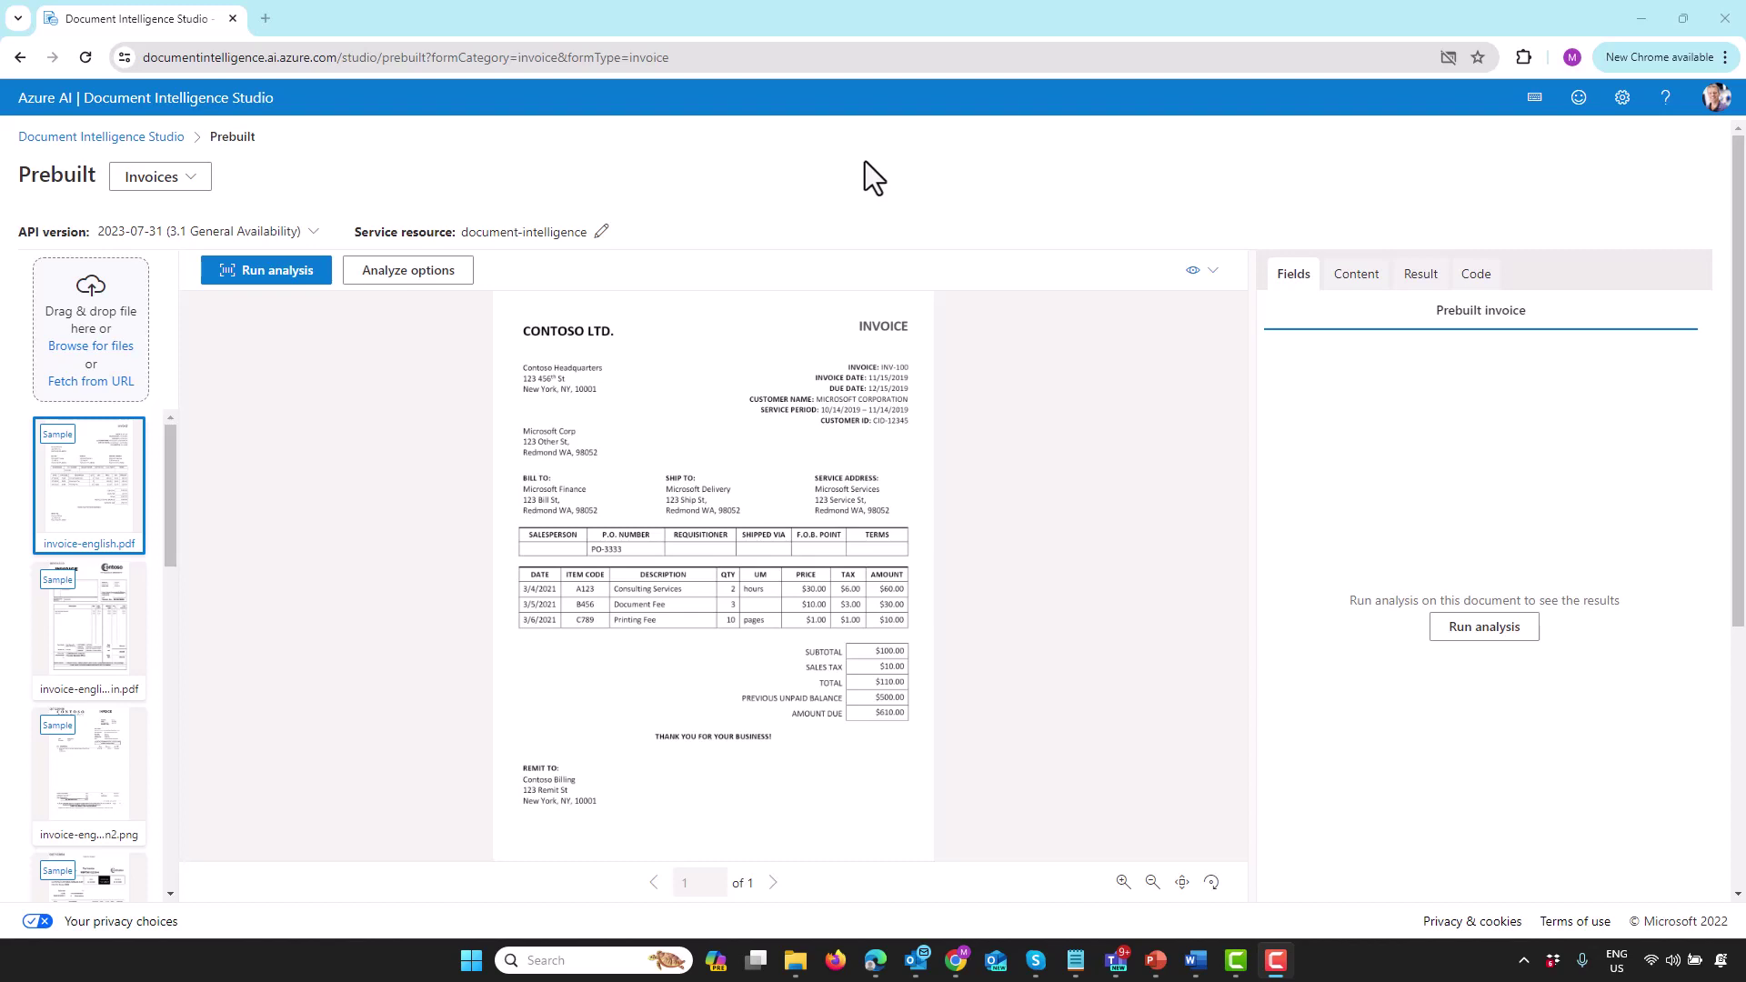
click(108, 357)
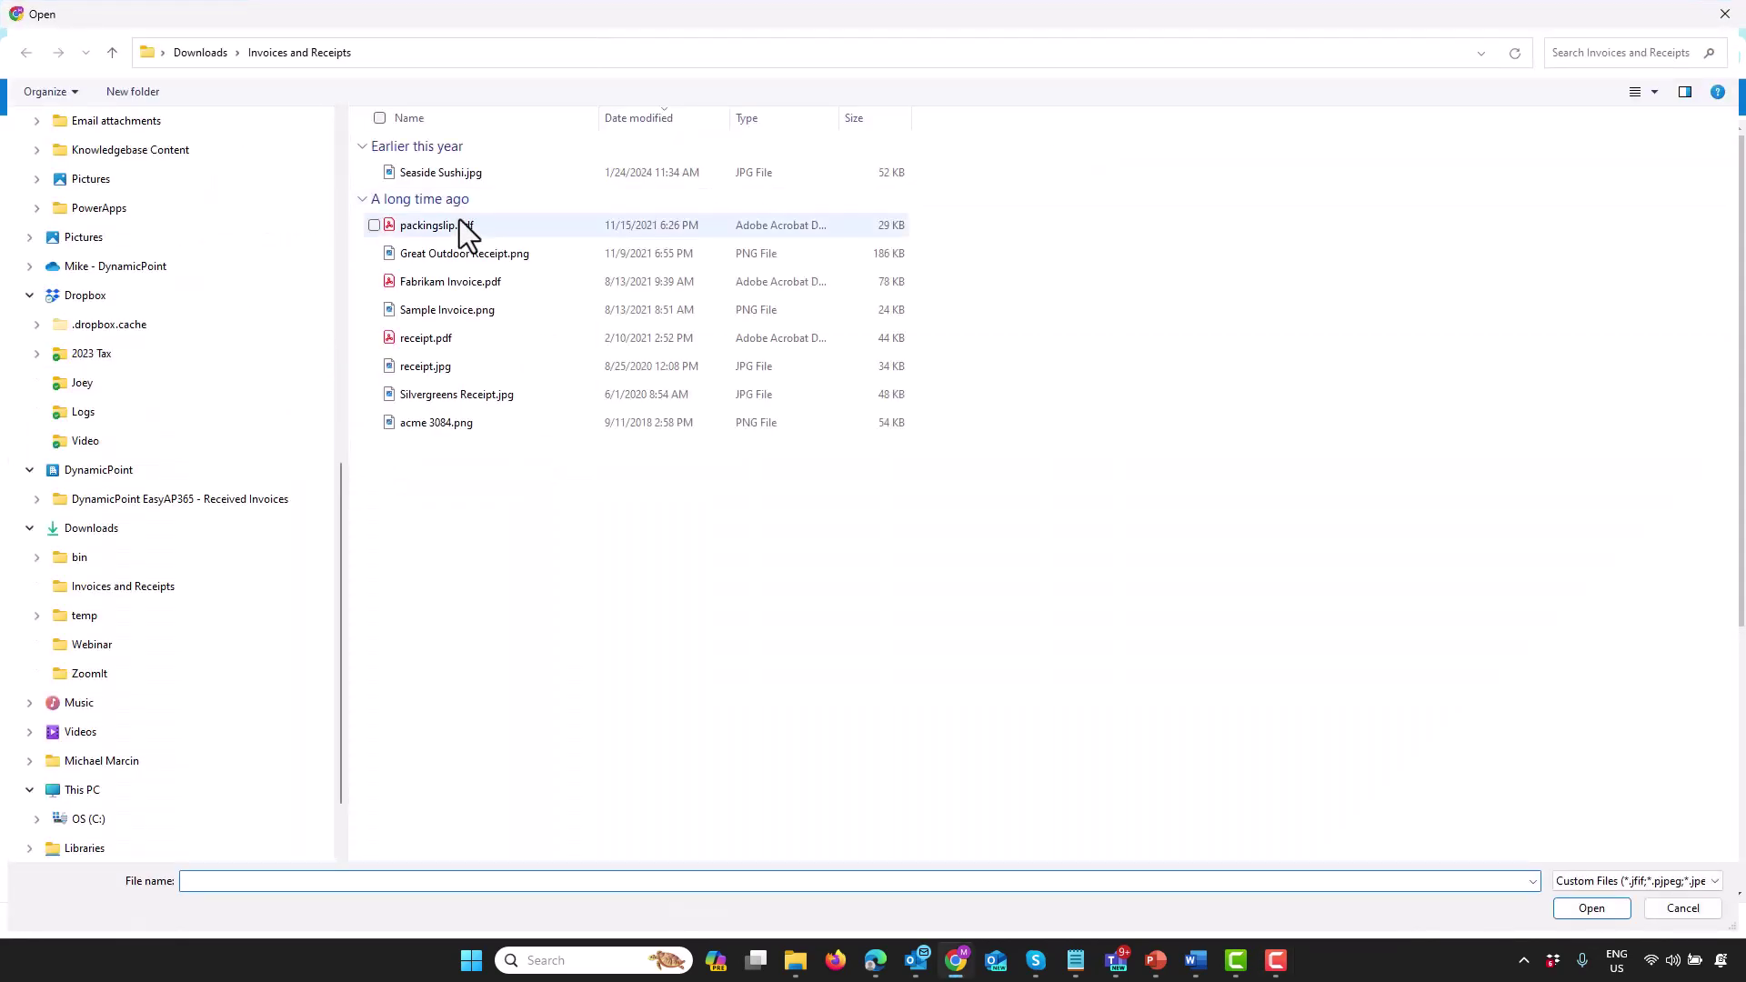
double_click(445, 282)
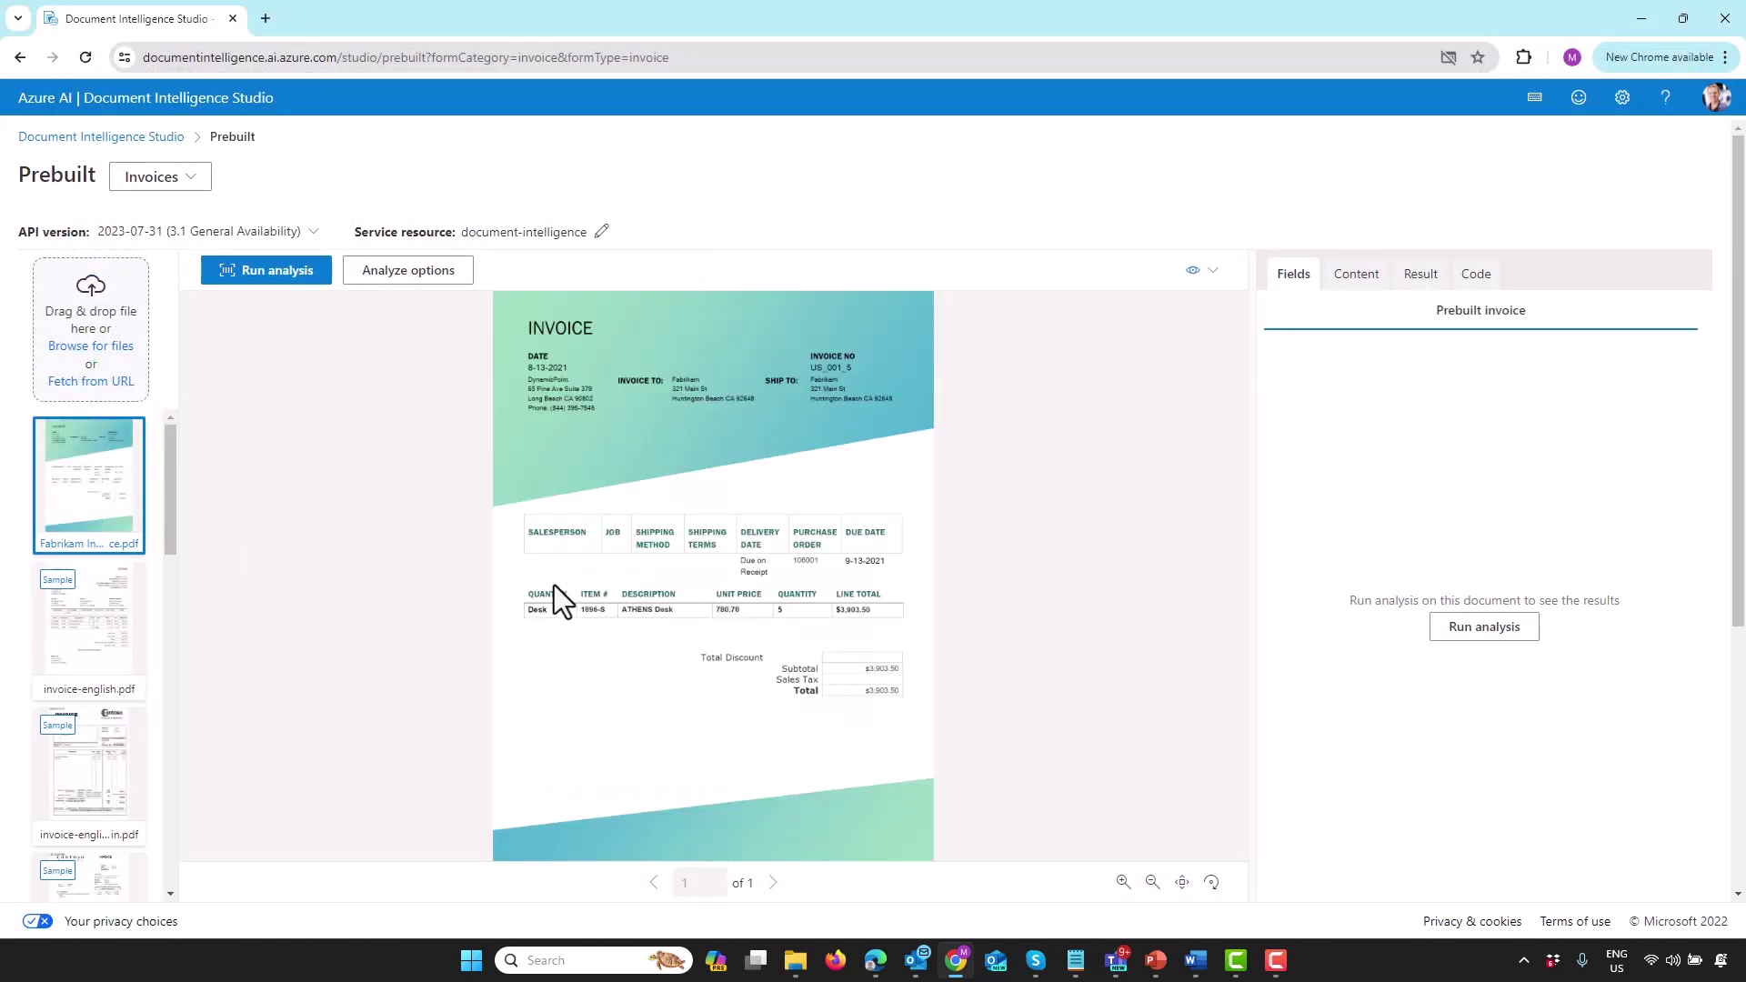
Step: Analyse Fabrikam Invoice.pdf, review extracted fields like InvoiceTotal USD 3903.5, and move the studio aside
click(316, 283)
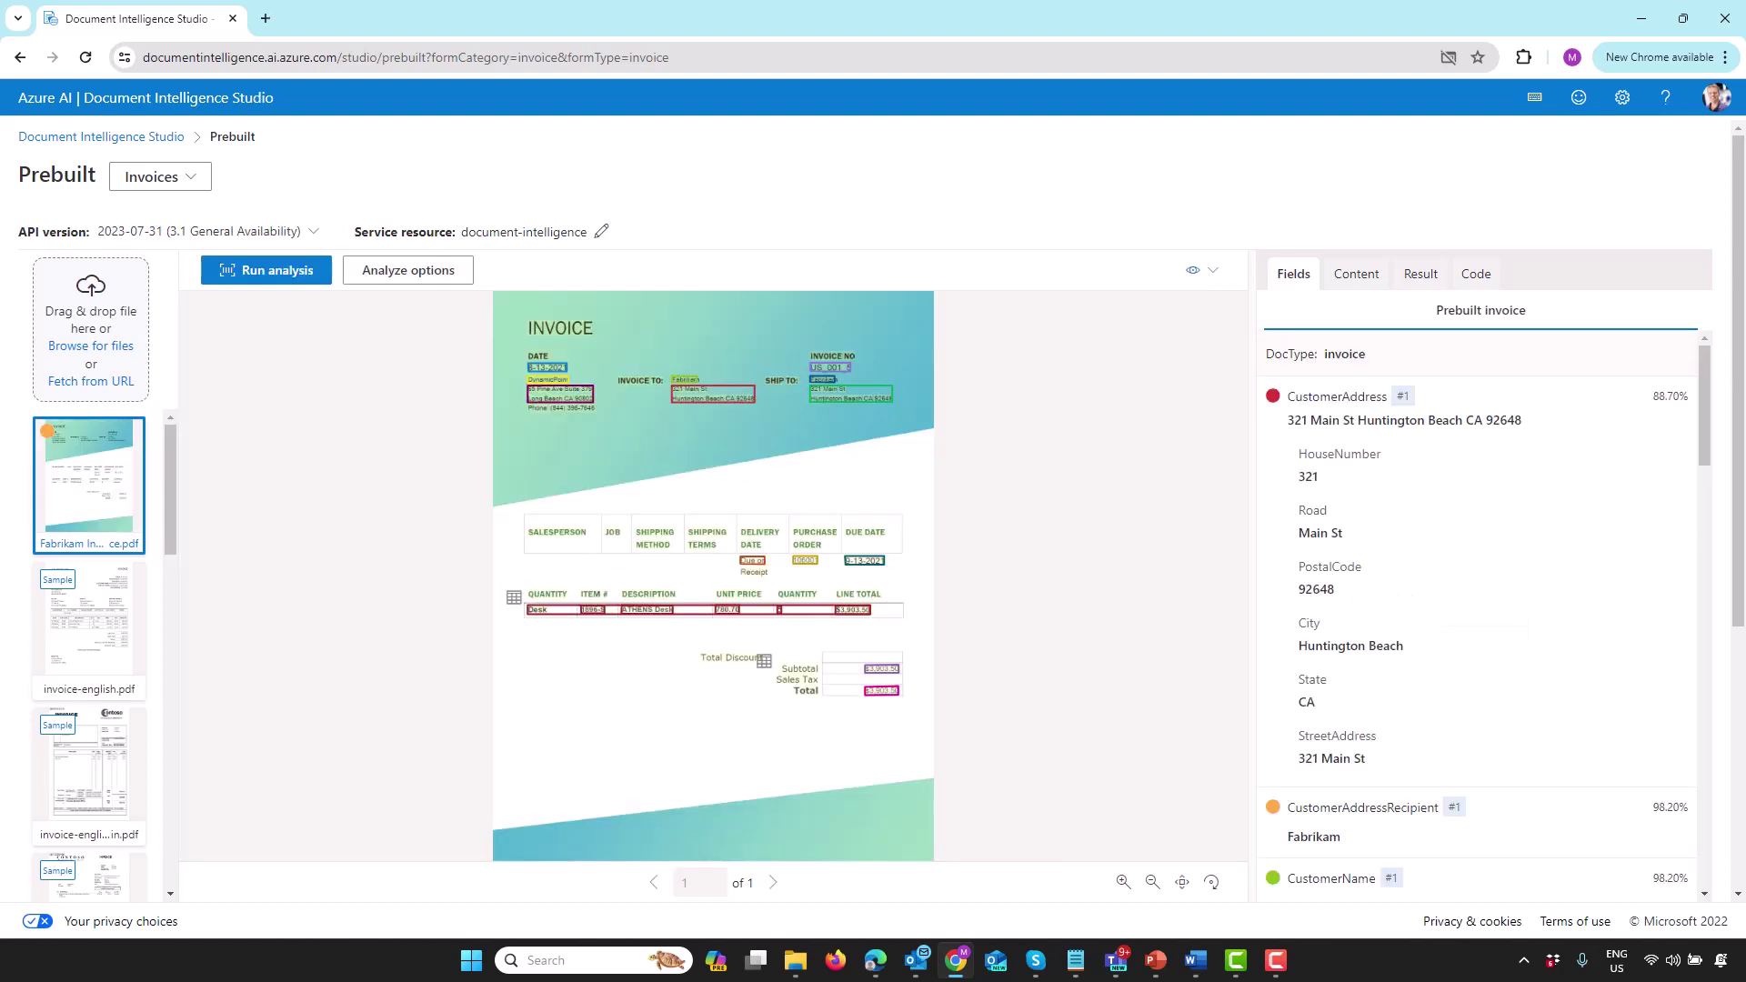
mouse_move(1592, 475)
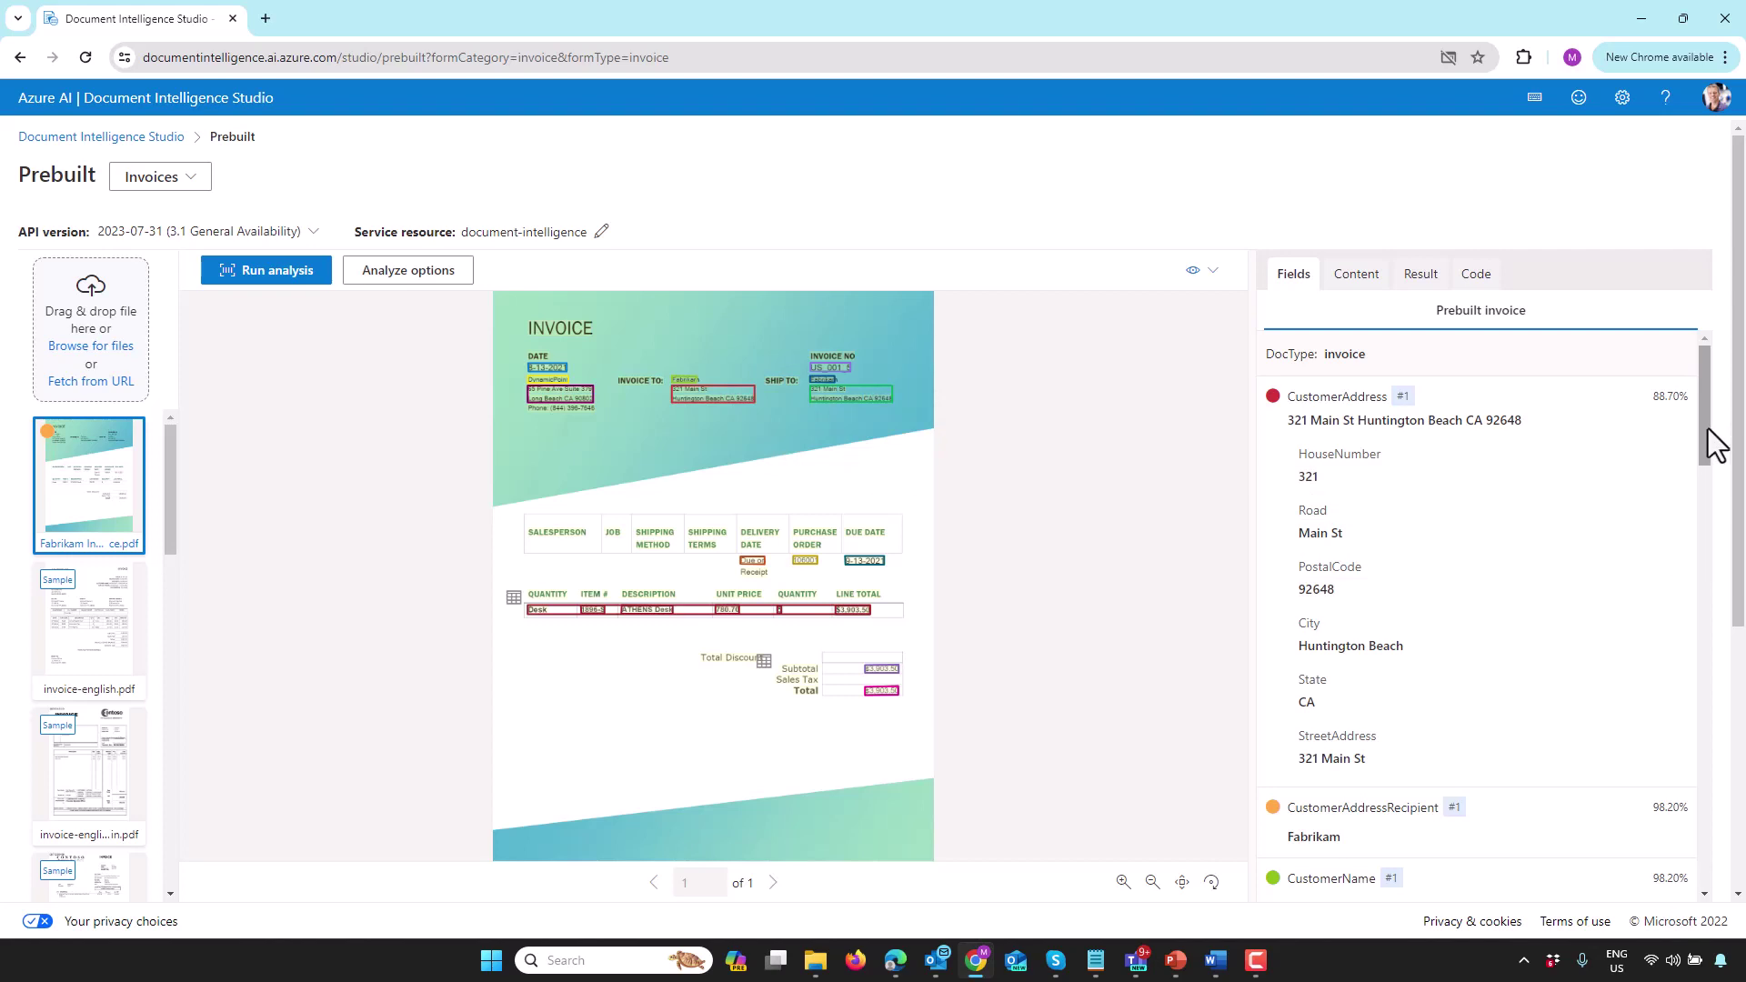
drag(1714, 446, 1713, 479)
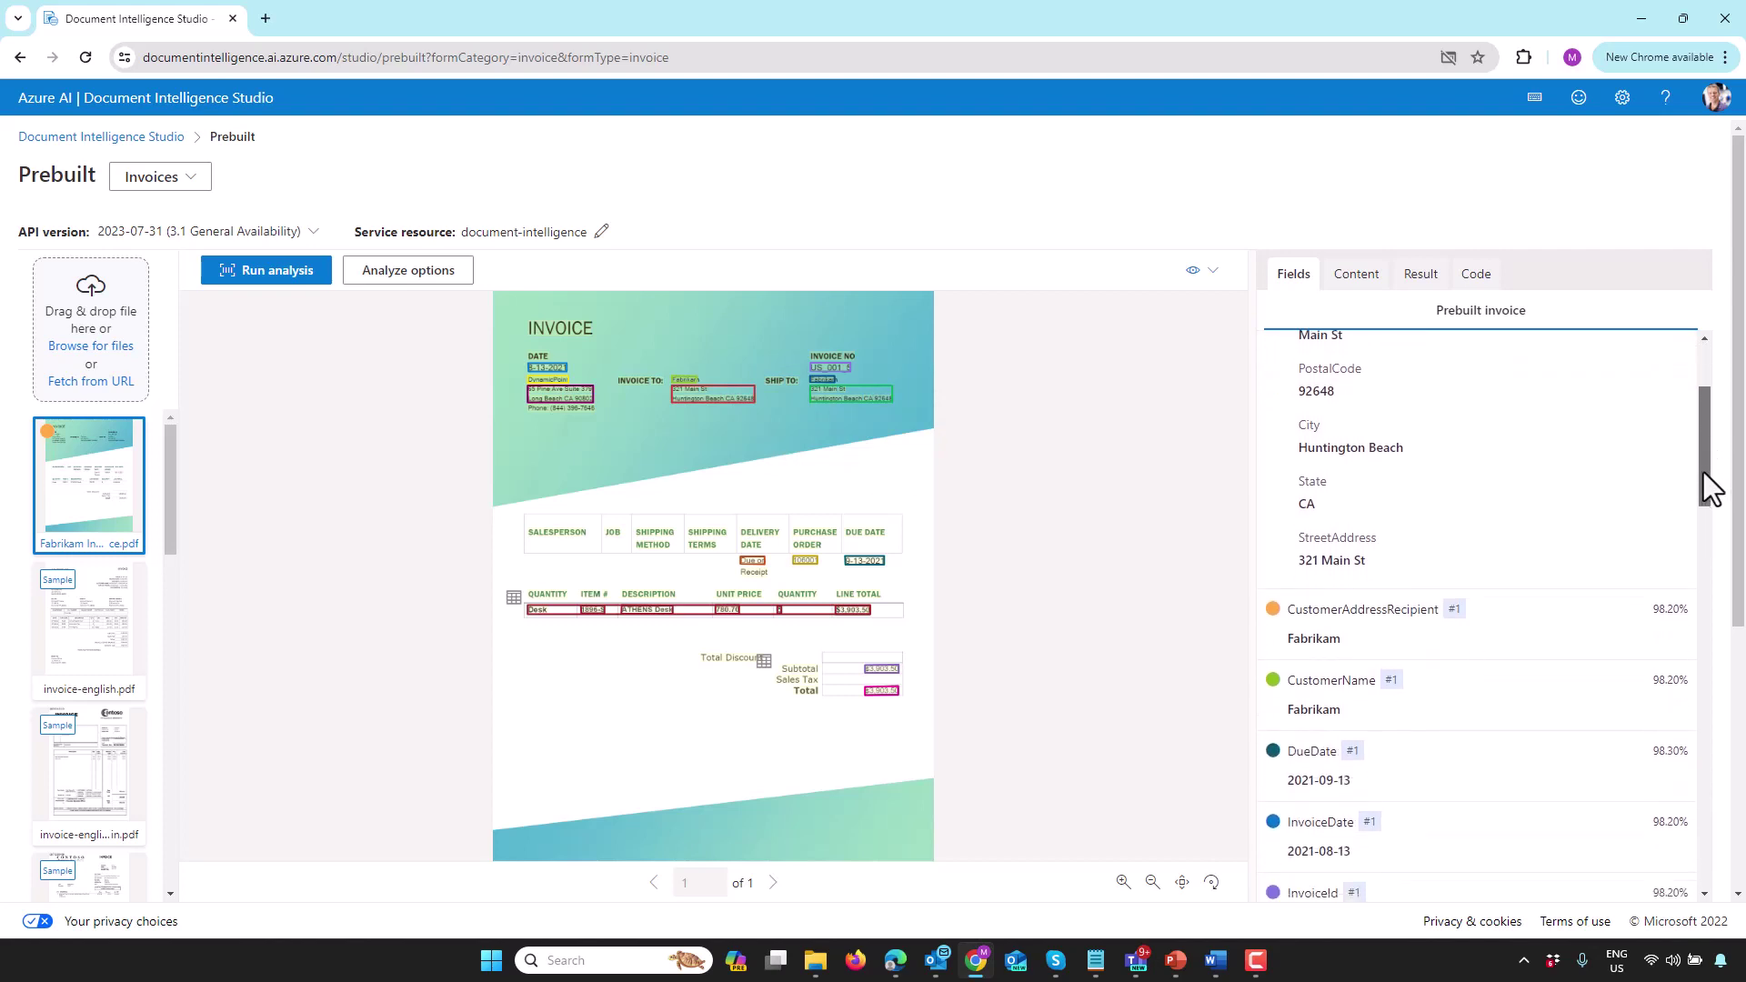
mouse_move(1711, 492)
mouse_down()
mouse_move(1712, 564)
mouse_move(1706, 475)
mouse_up()
mouse_move(559, 400)
mouse_move(837, 366)
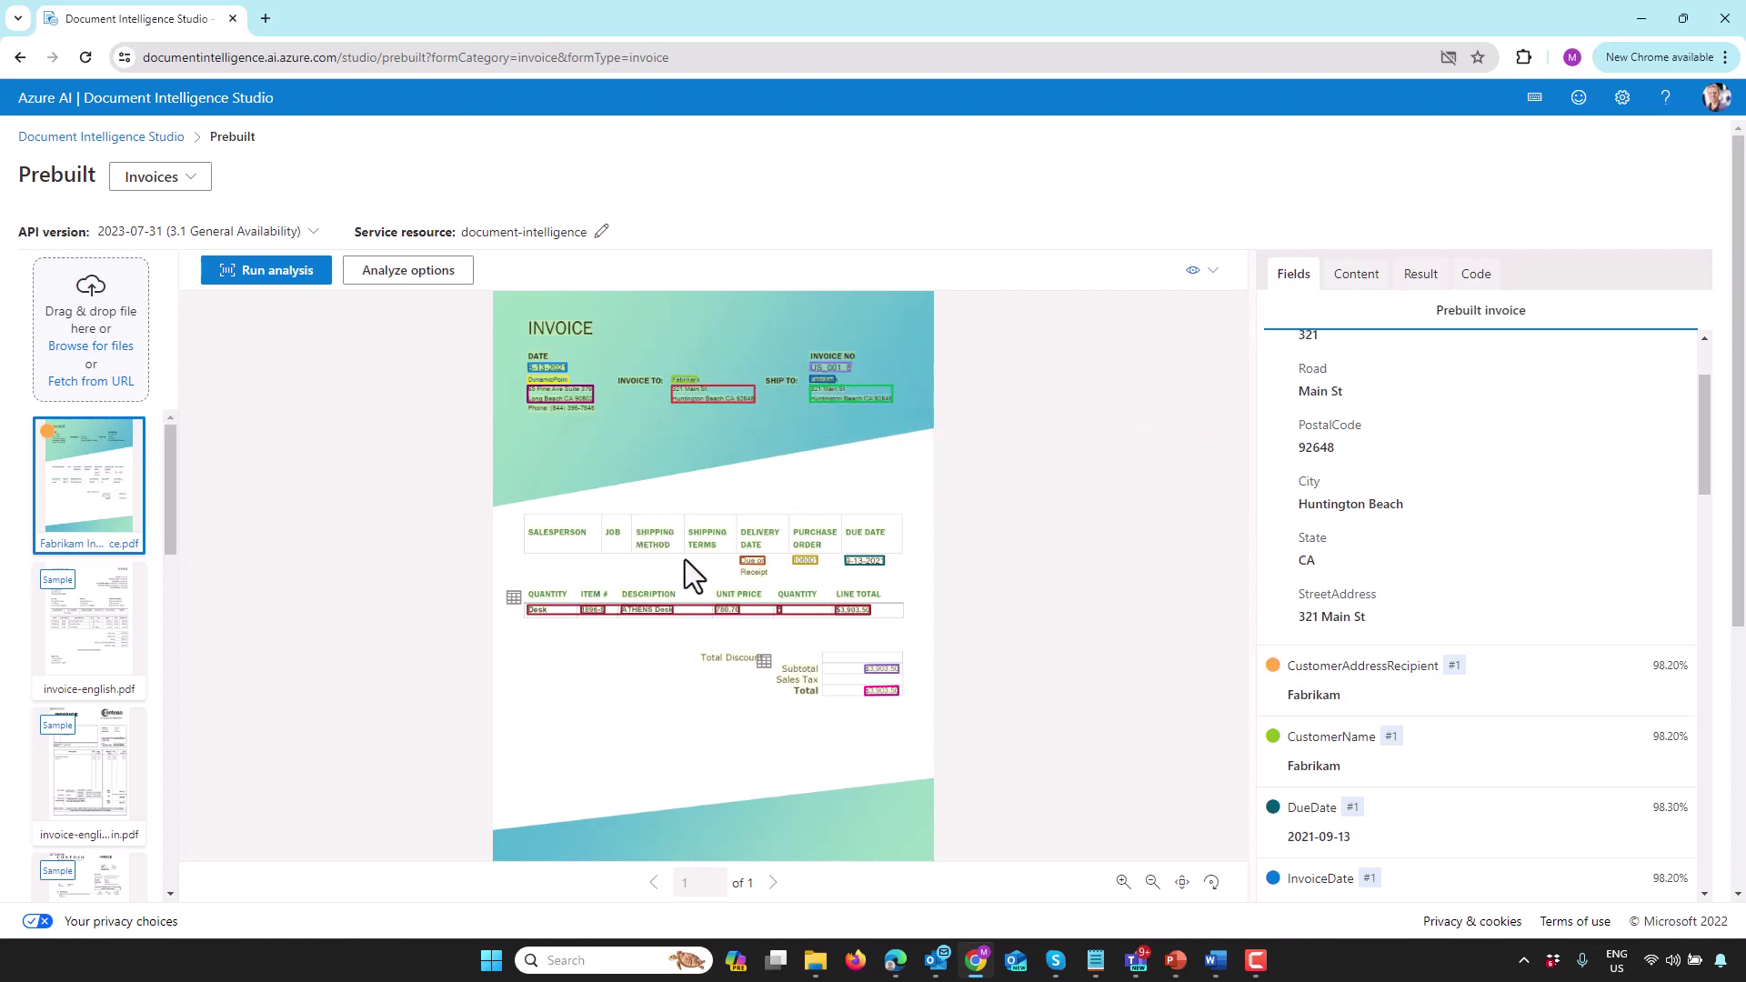
mouse_move(1437, 459)
drag(1703, 445, 1742, 410)
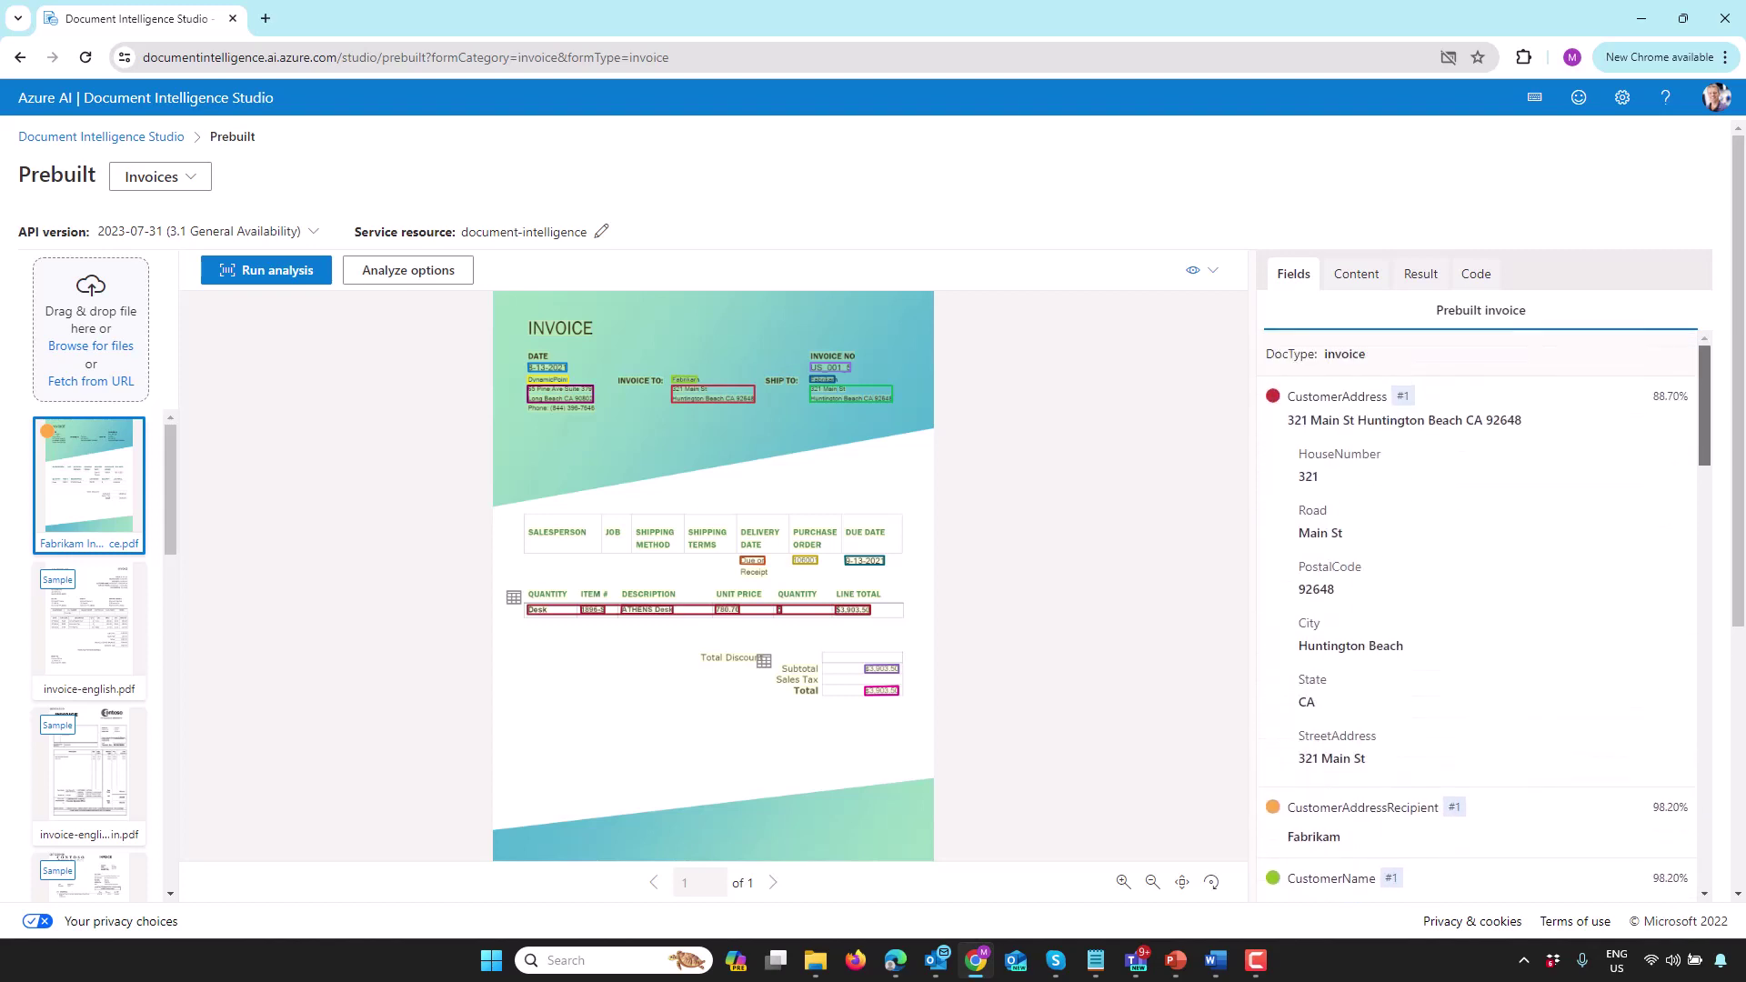
scroll(1477, 617, down, 5)
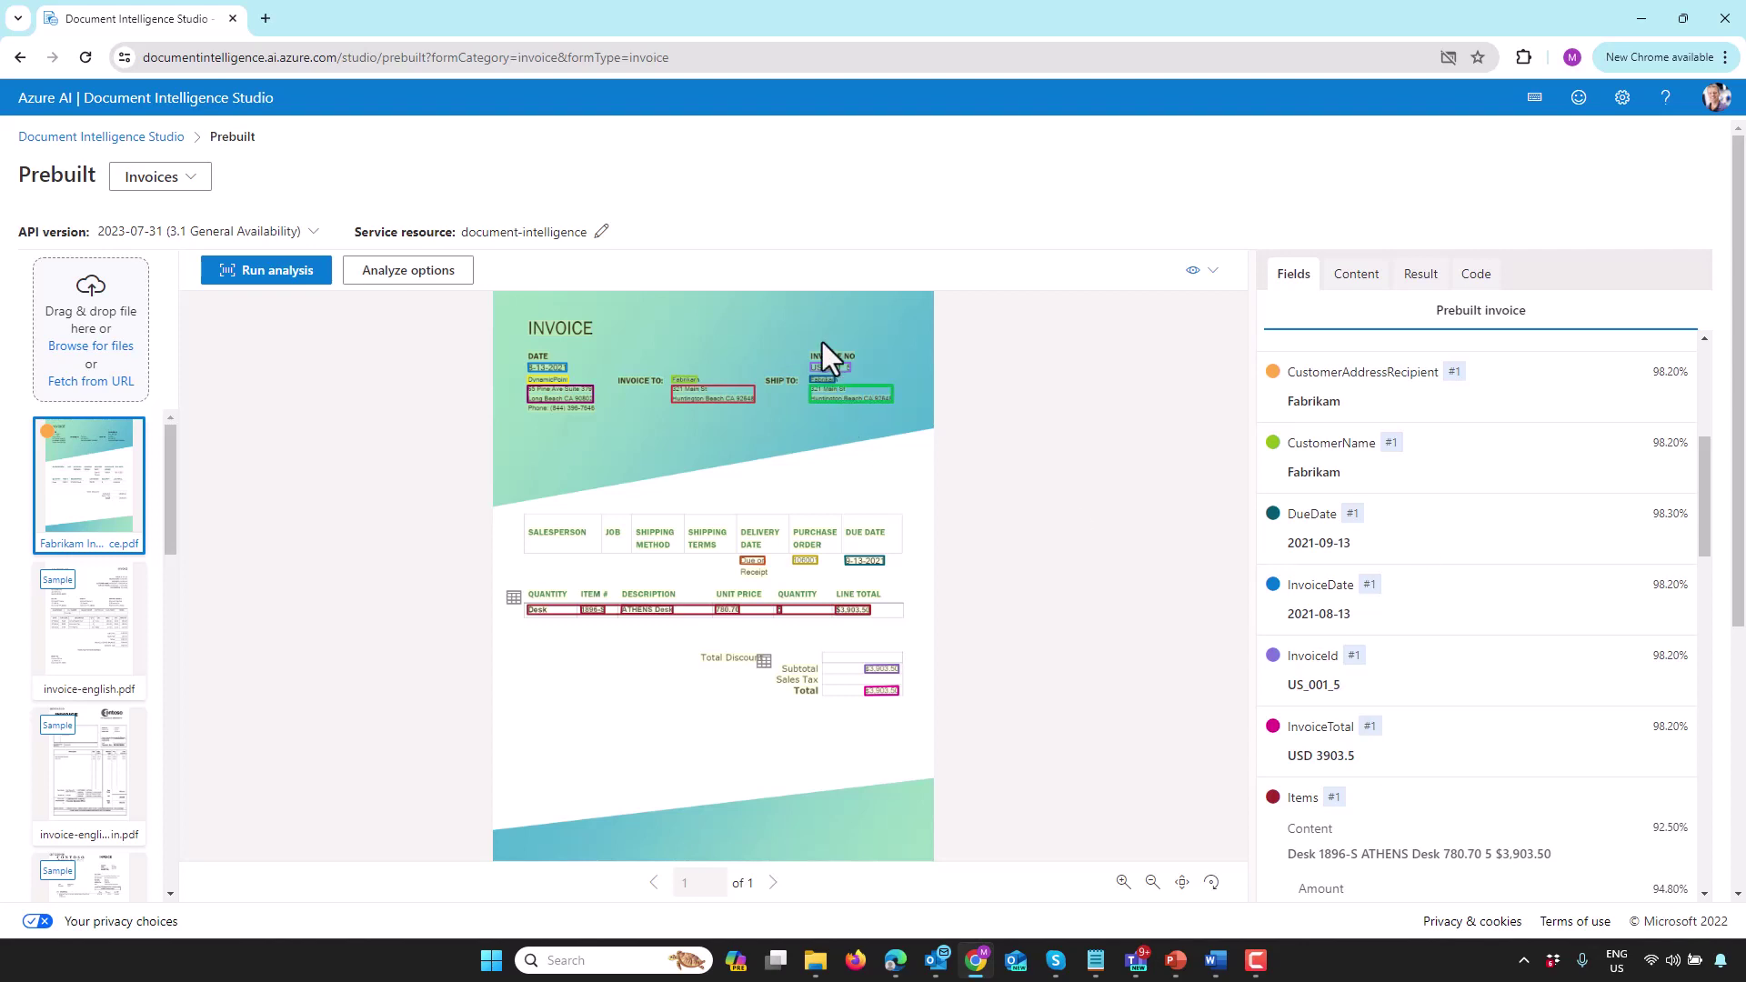
drag(669, 18, 1745, 359)
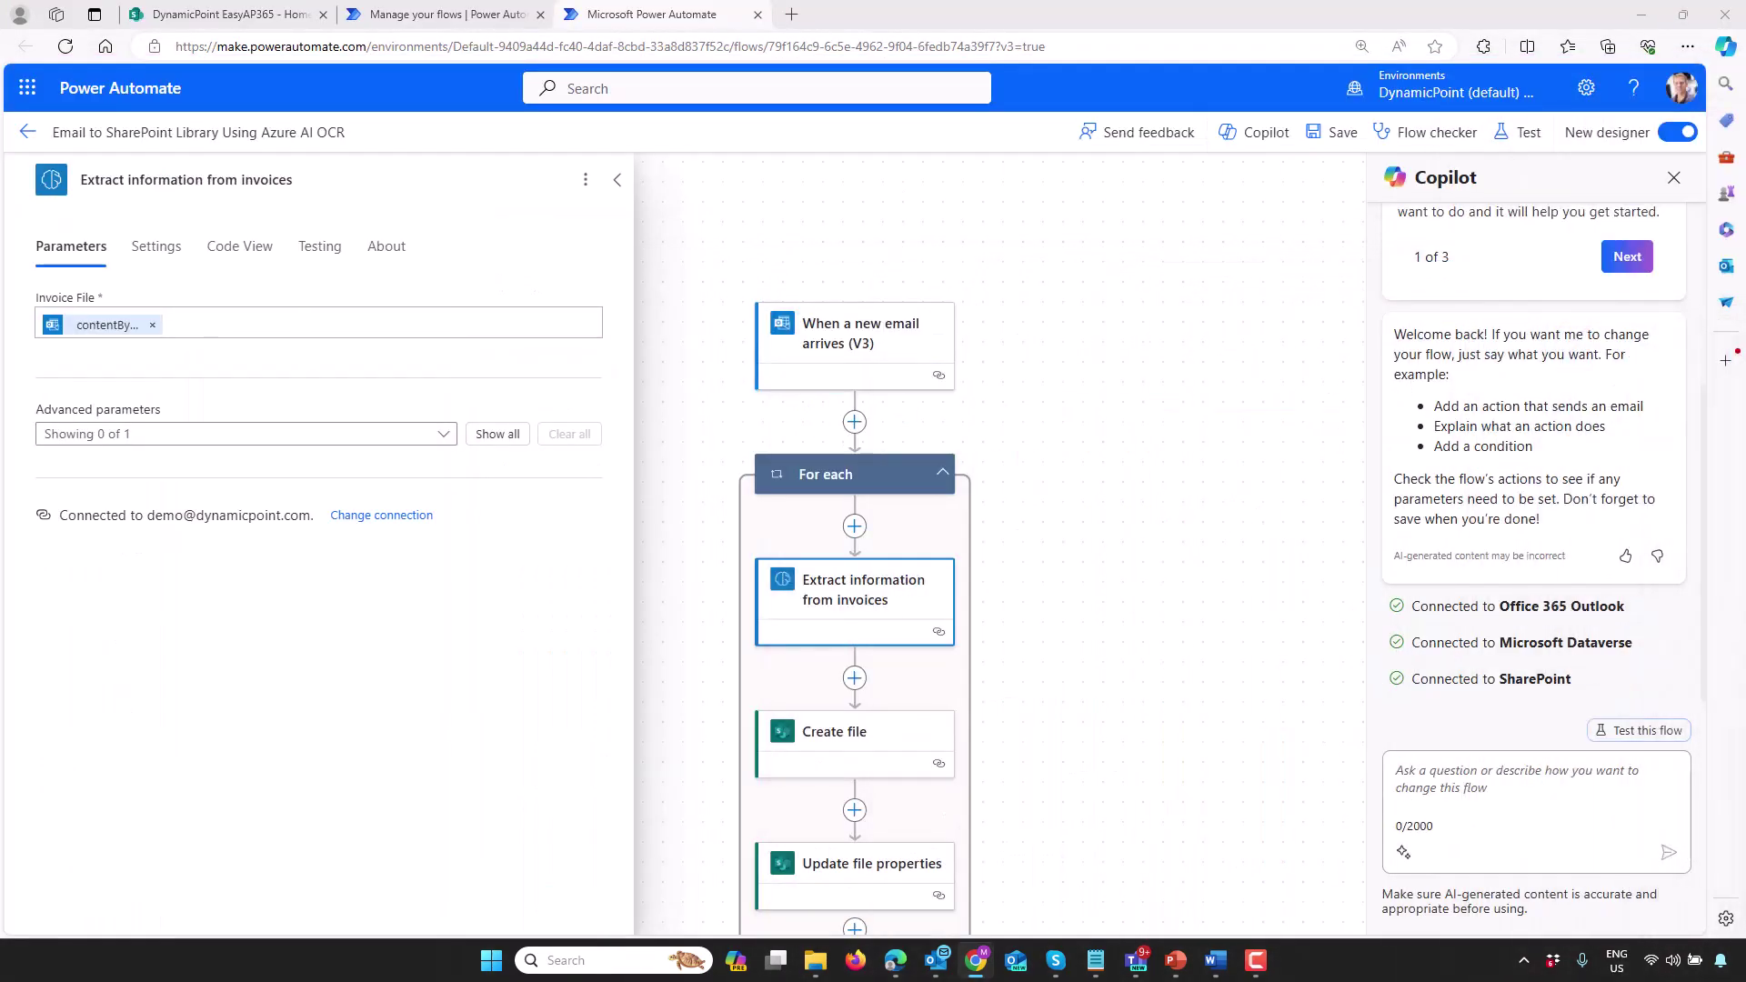
Step: Inspect the Create file SharePoint settings and the Update file properties field mappings
click(907, 759)
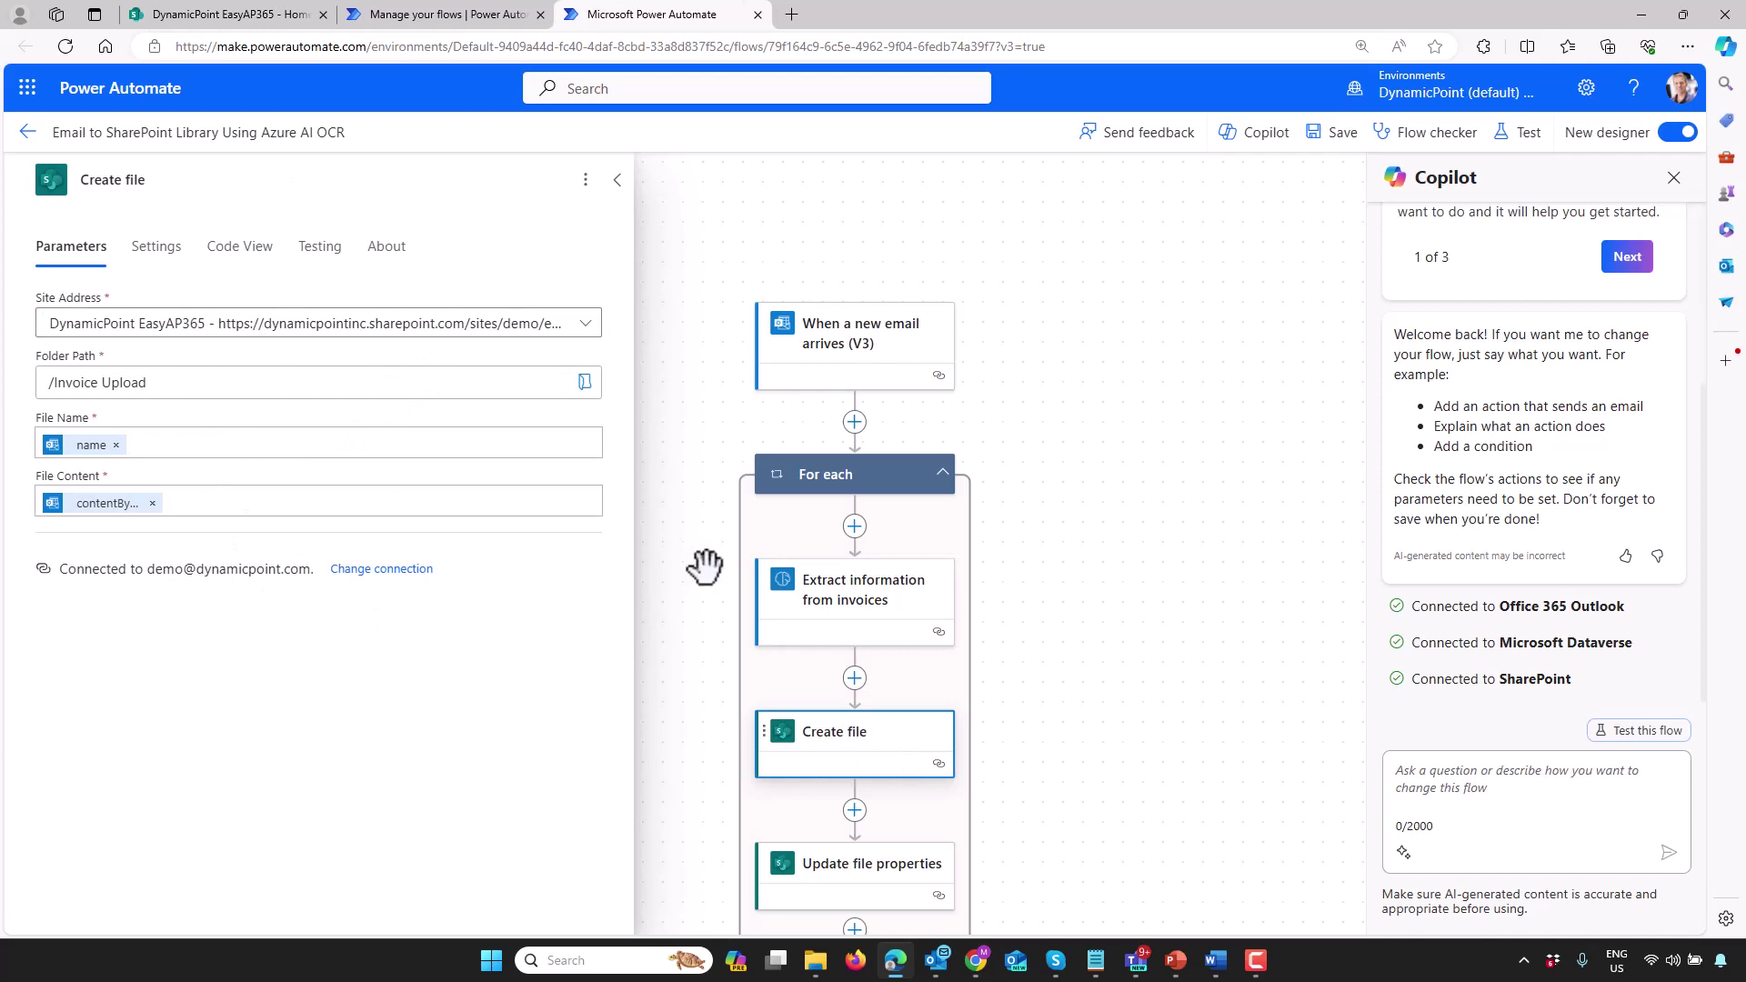
scroll(705, 571, down, 1)
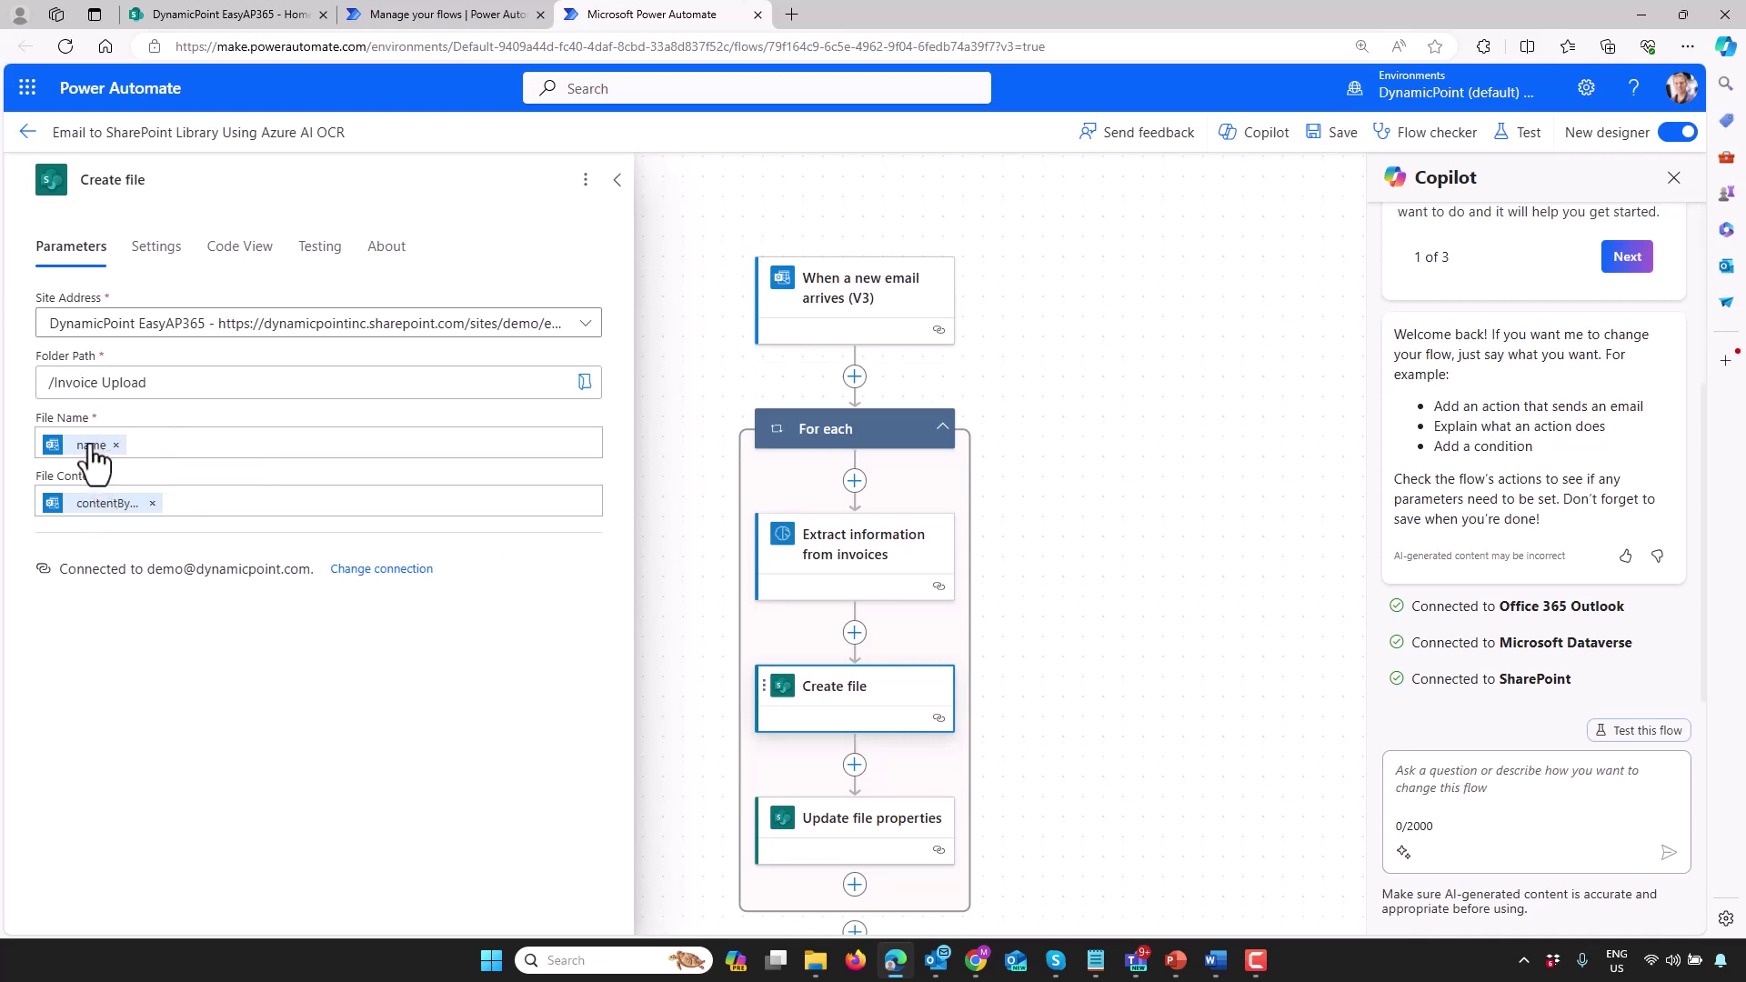
scroll(959, 632, down, 1)
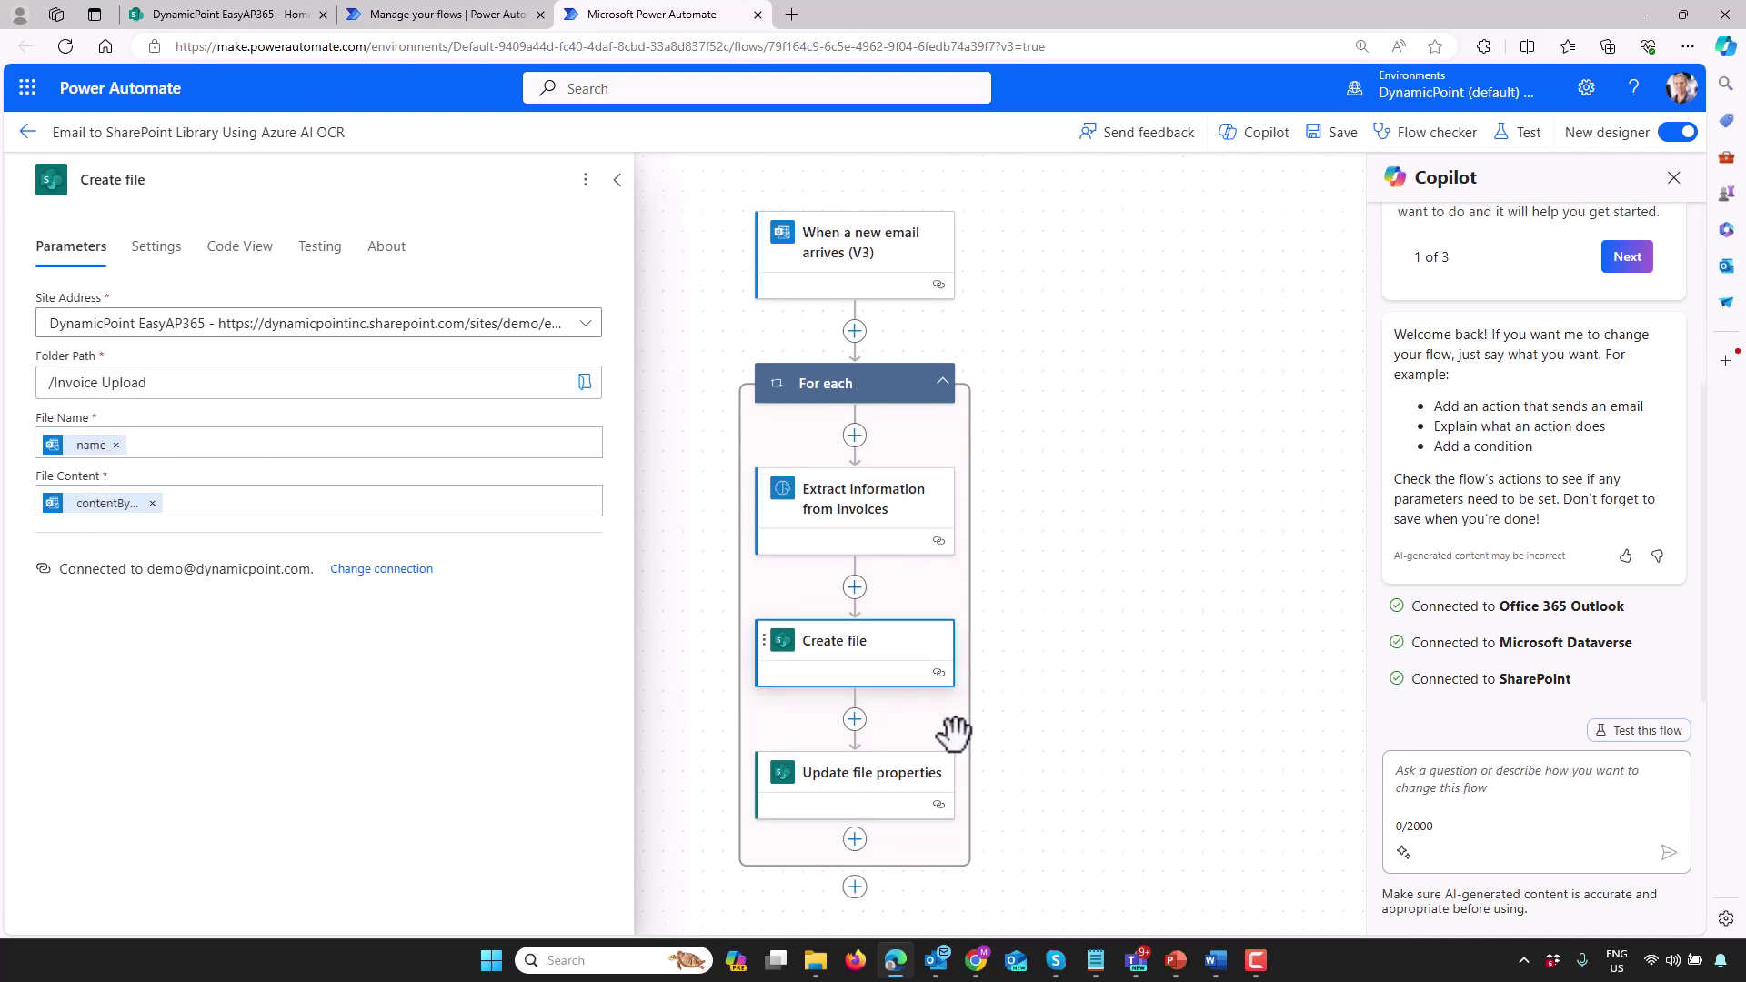
click(905, 800)
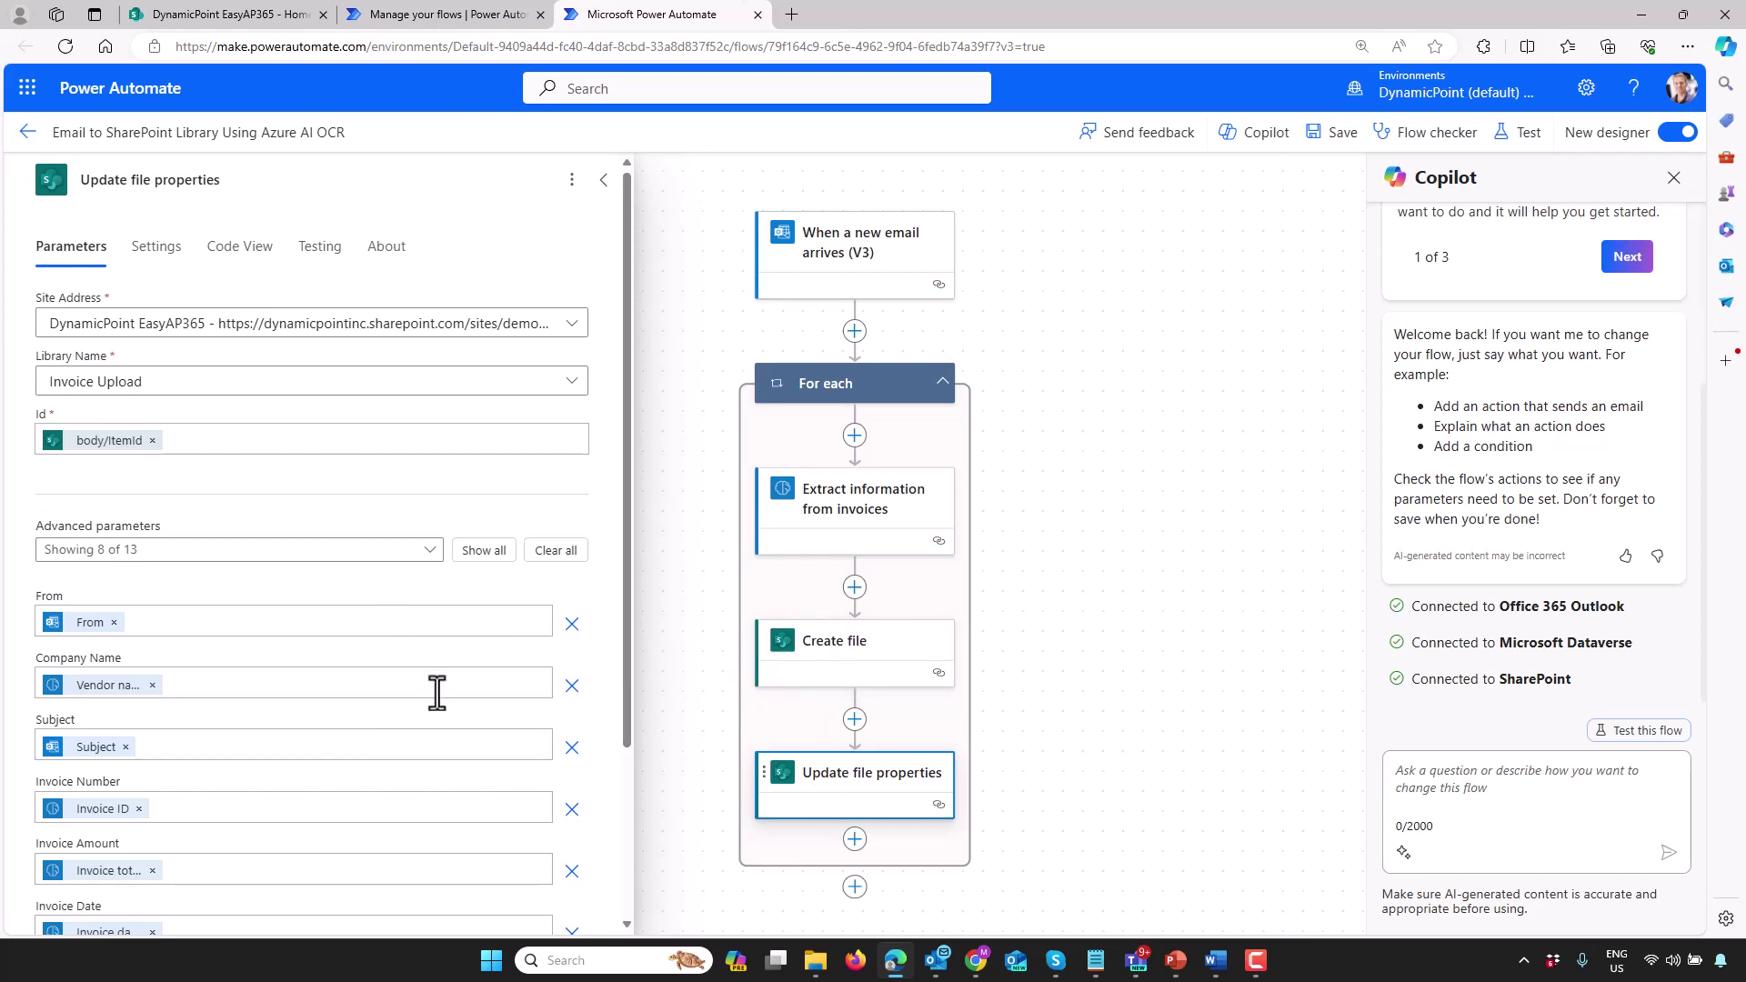
scroll(437, 688, down, 3)
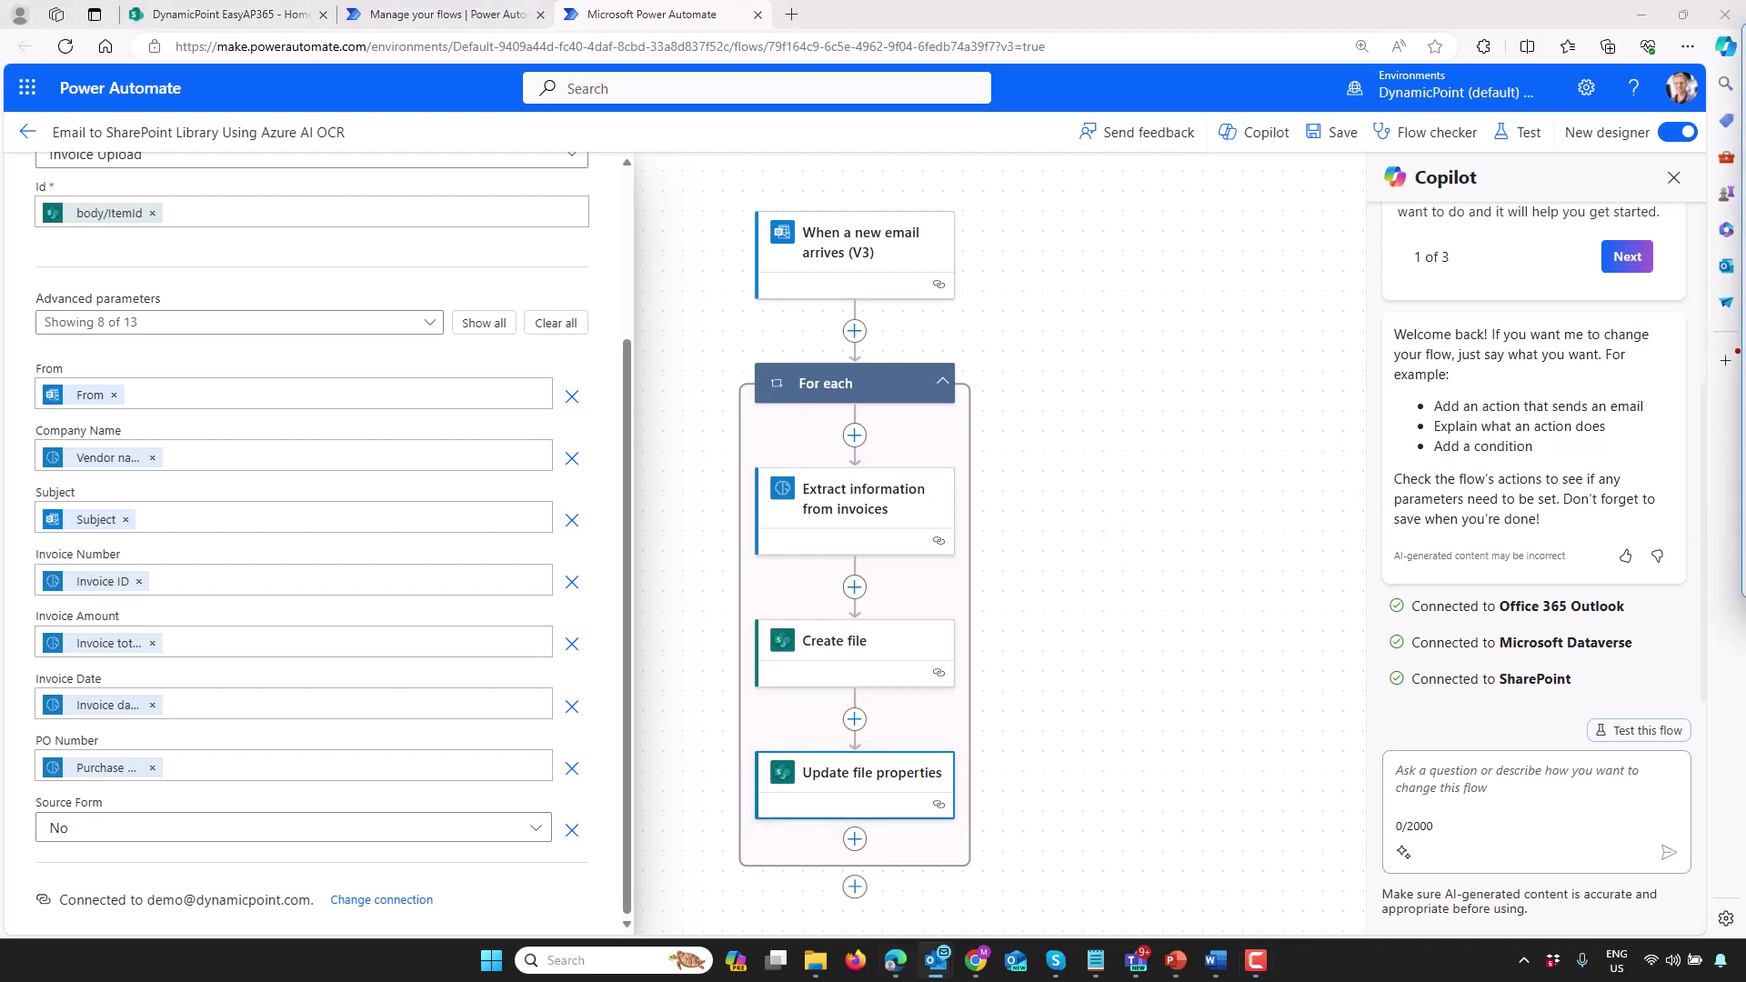
Step: Maximize the Consulting Invoice draft and preview its Sample Invoice.png attachment
drag(1745, 414, 767, 400)
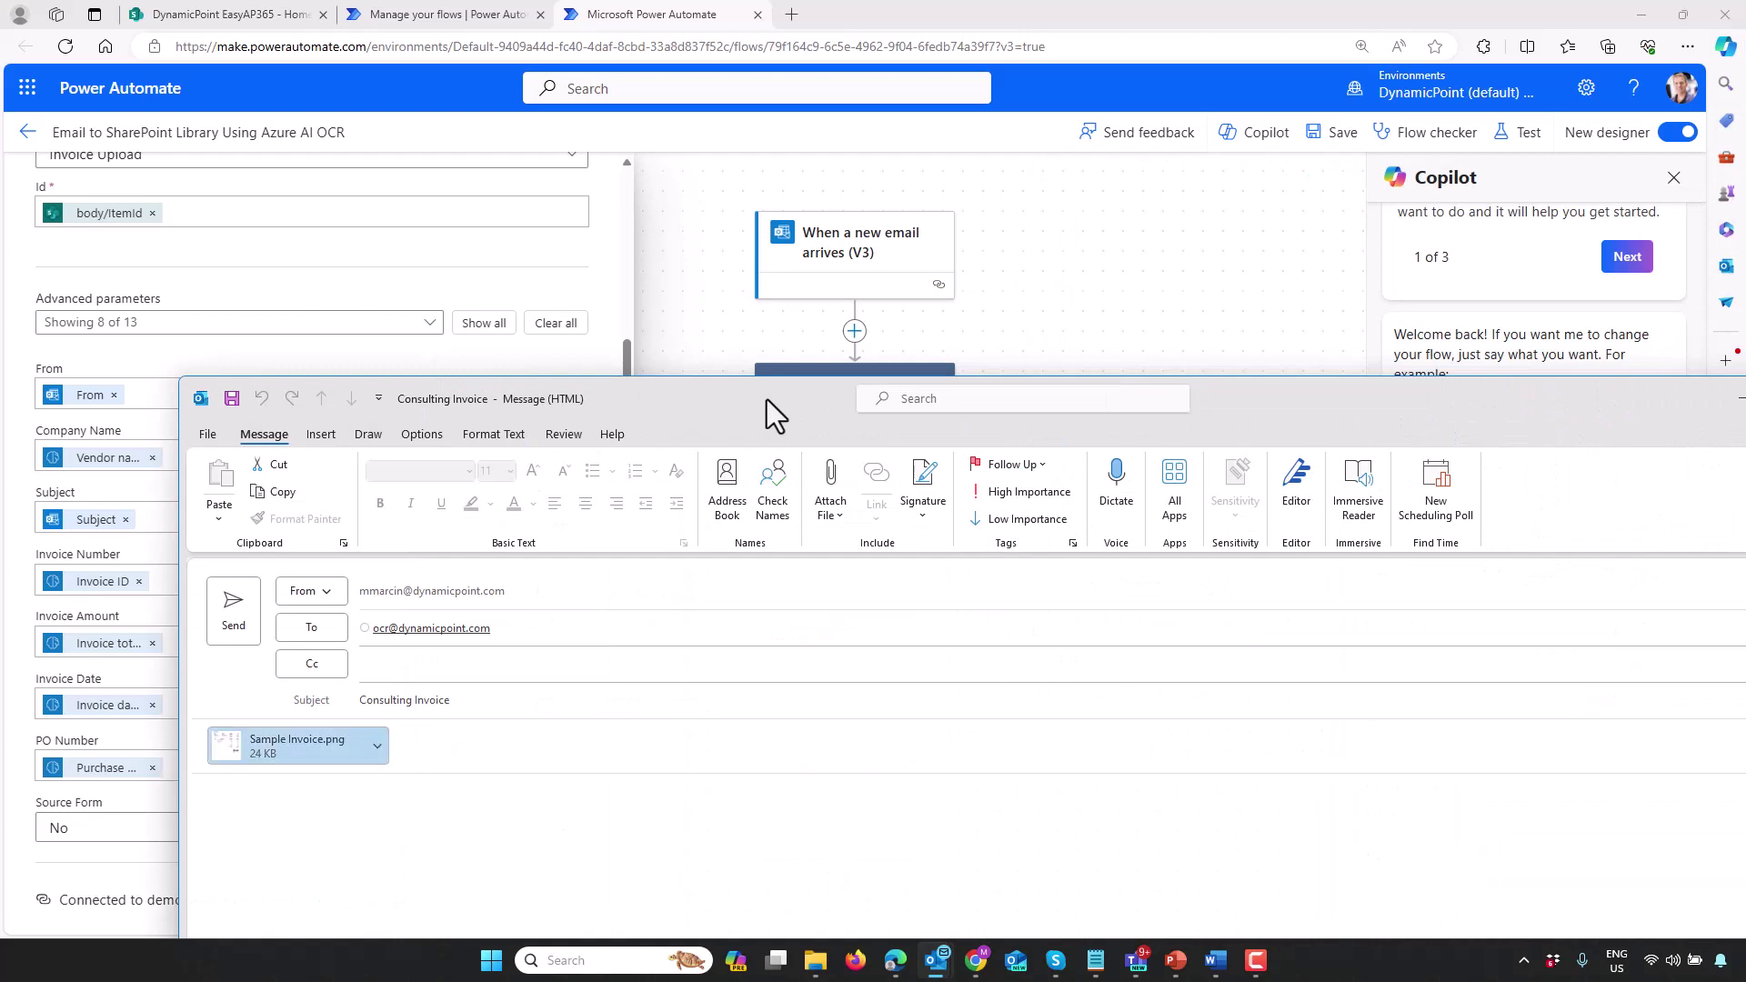
double_click(766, 400)
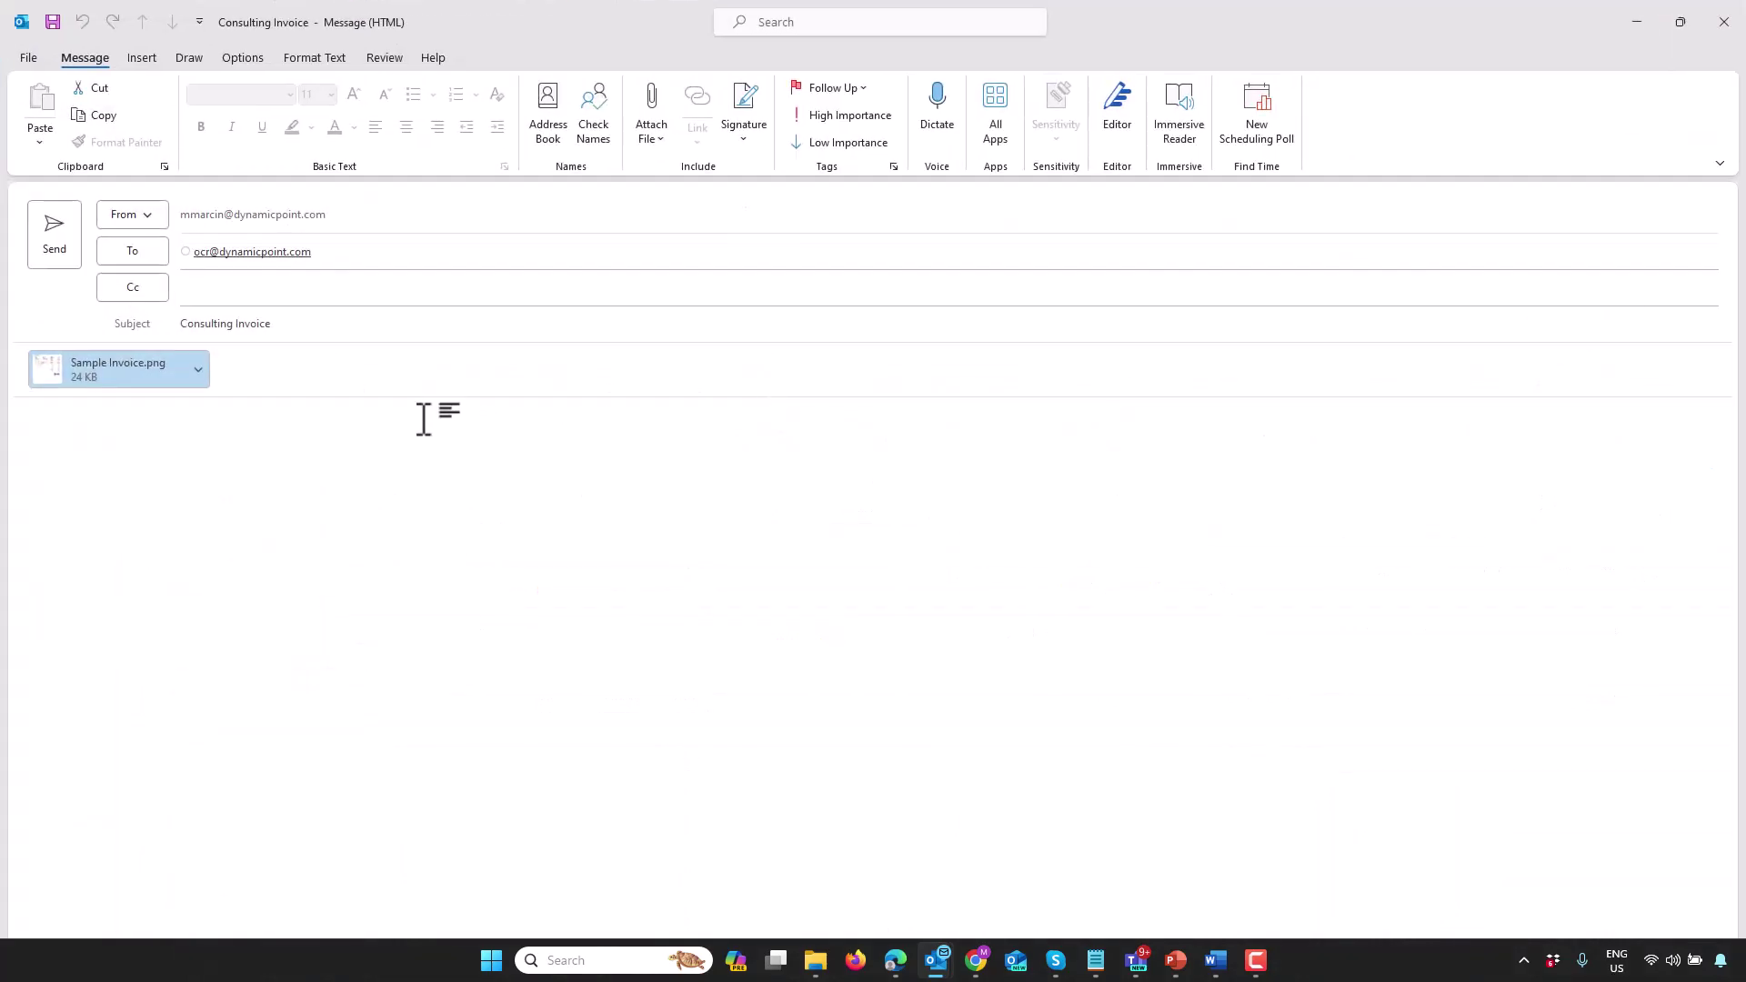
double_click(91, 375)
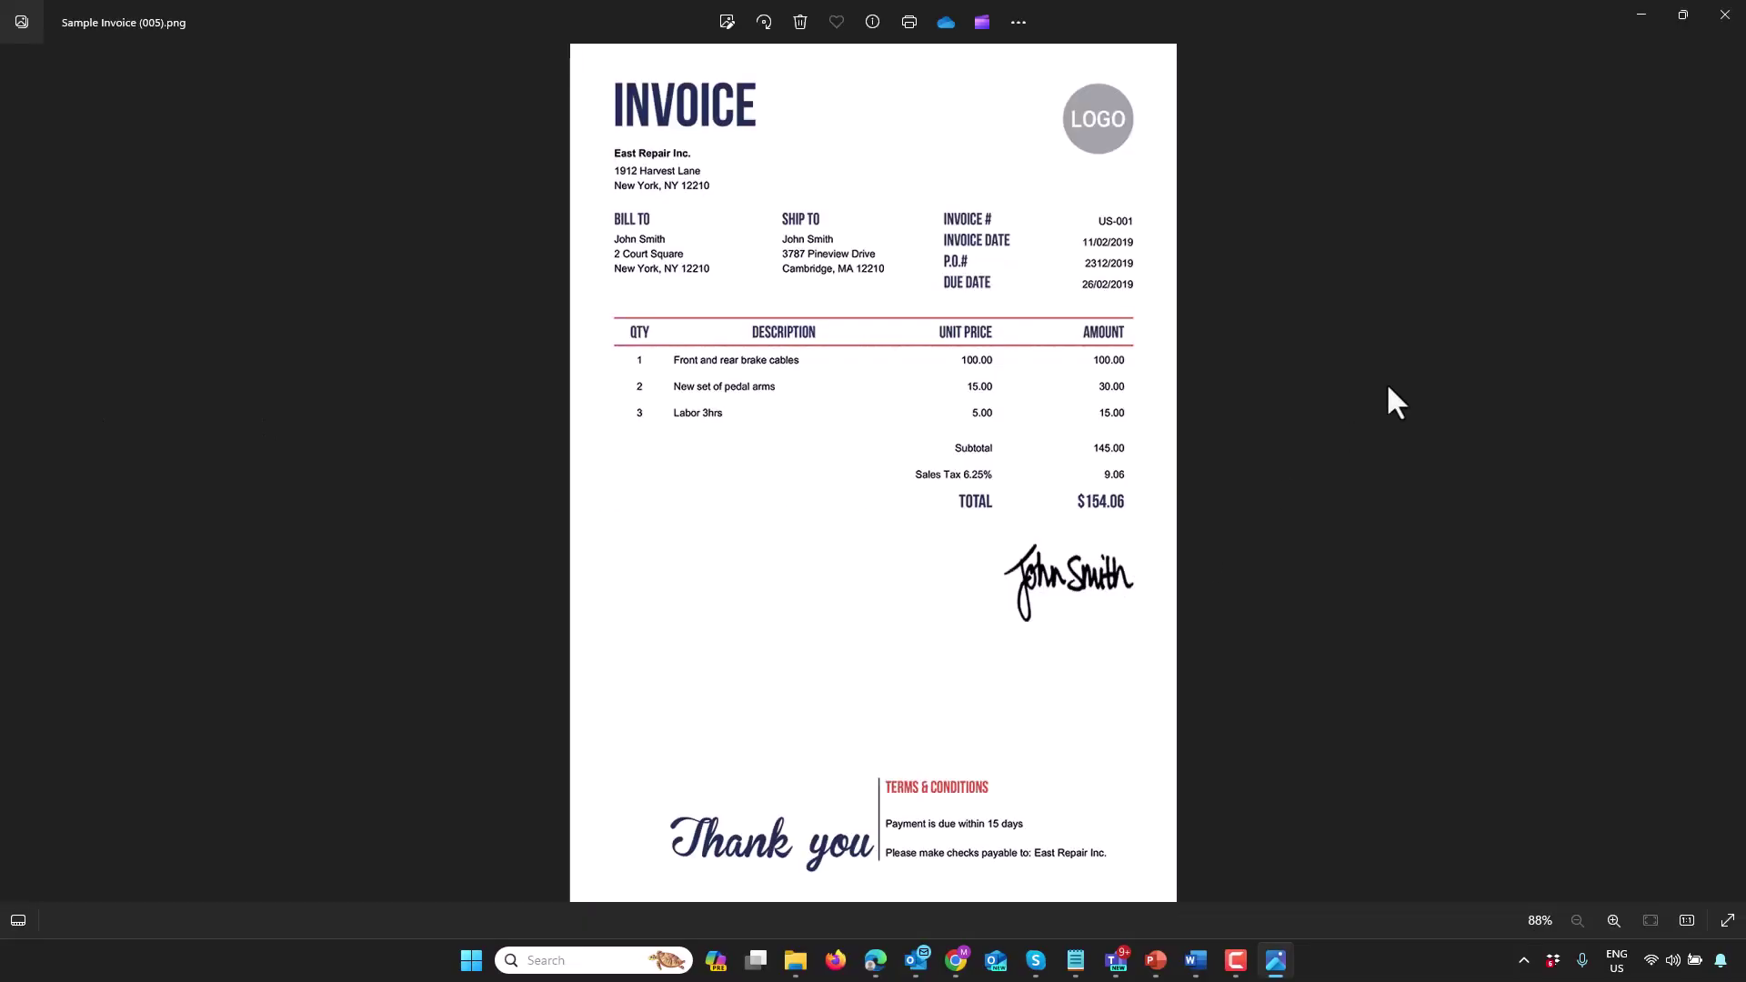
click(1725, 21)
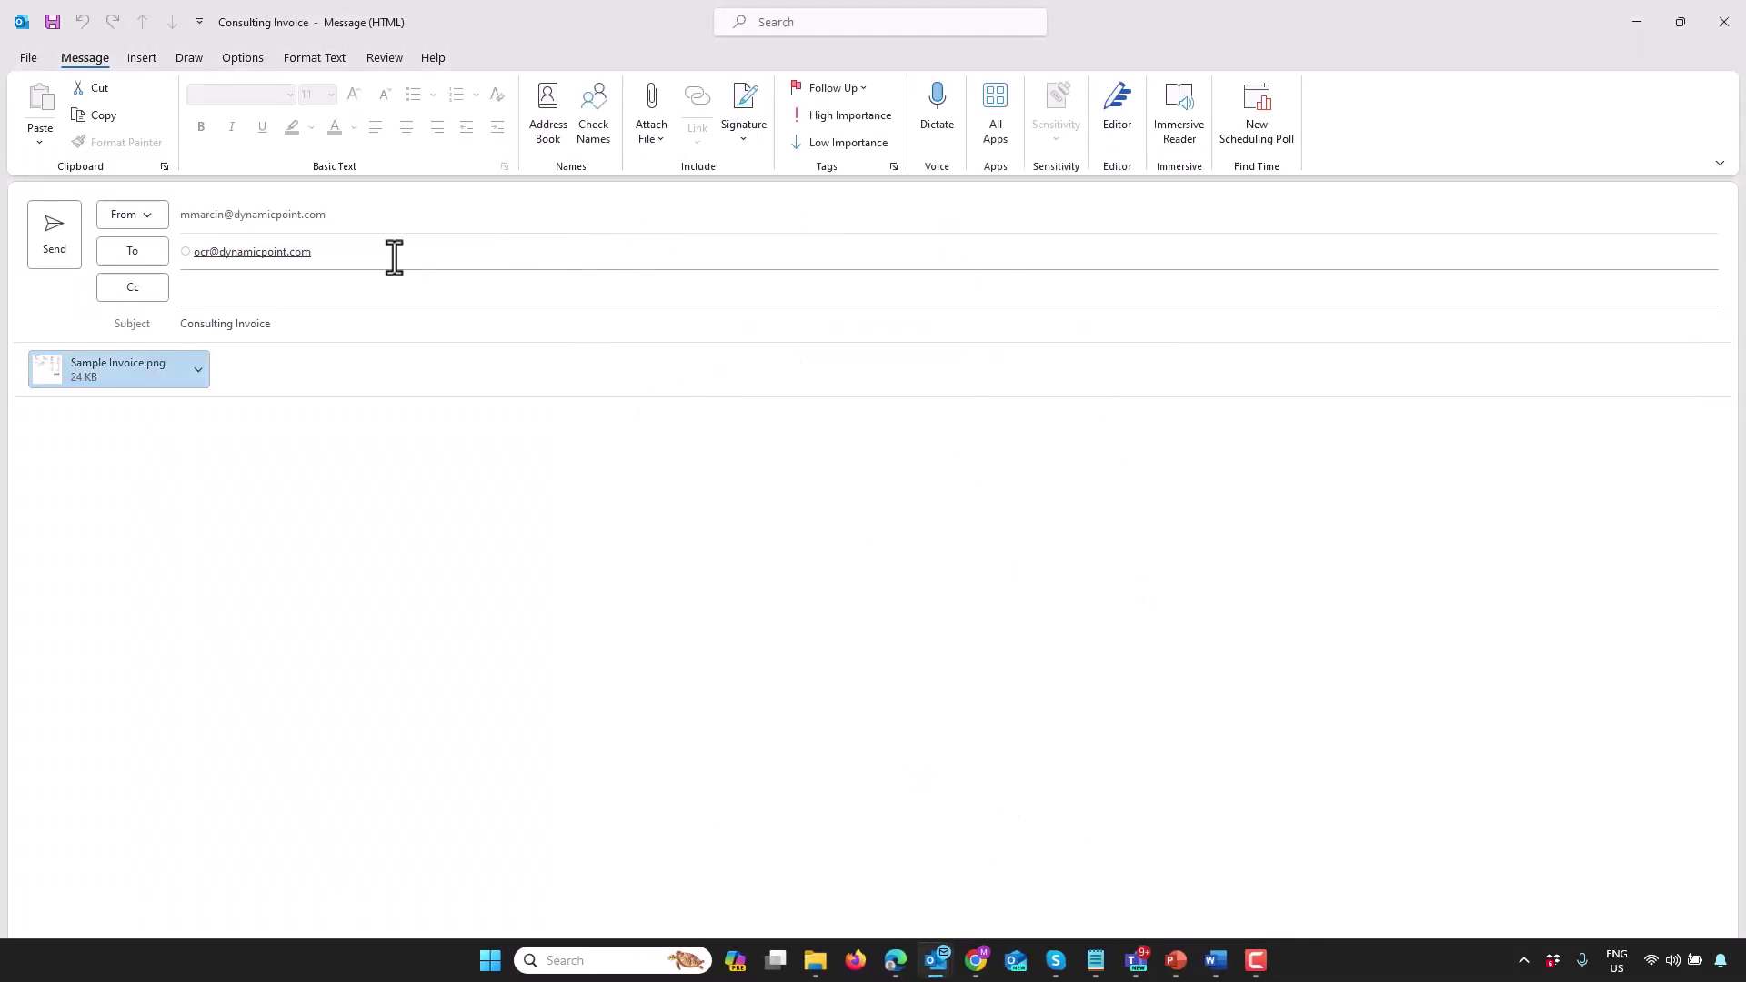
key(super+z)
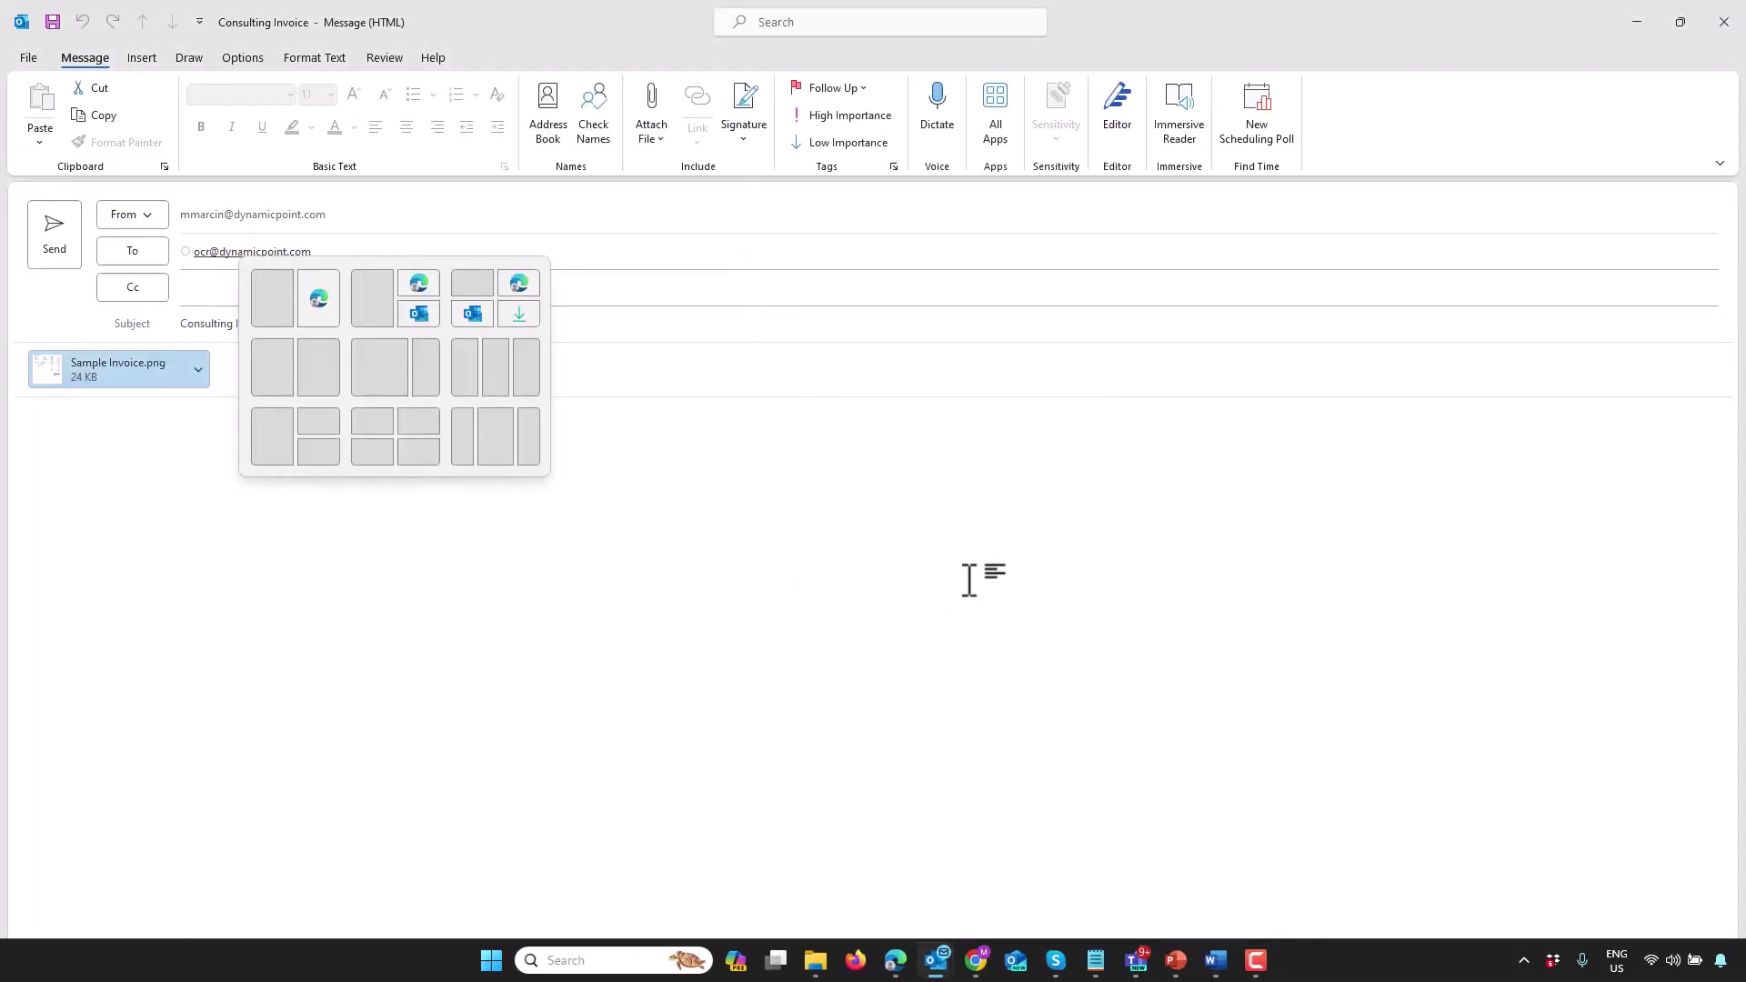
click(967, 577)
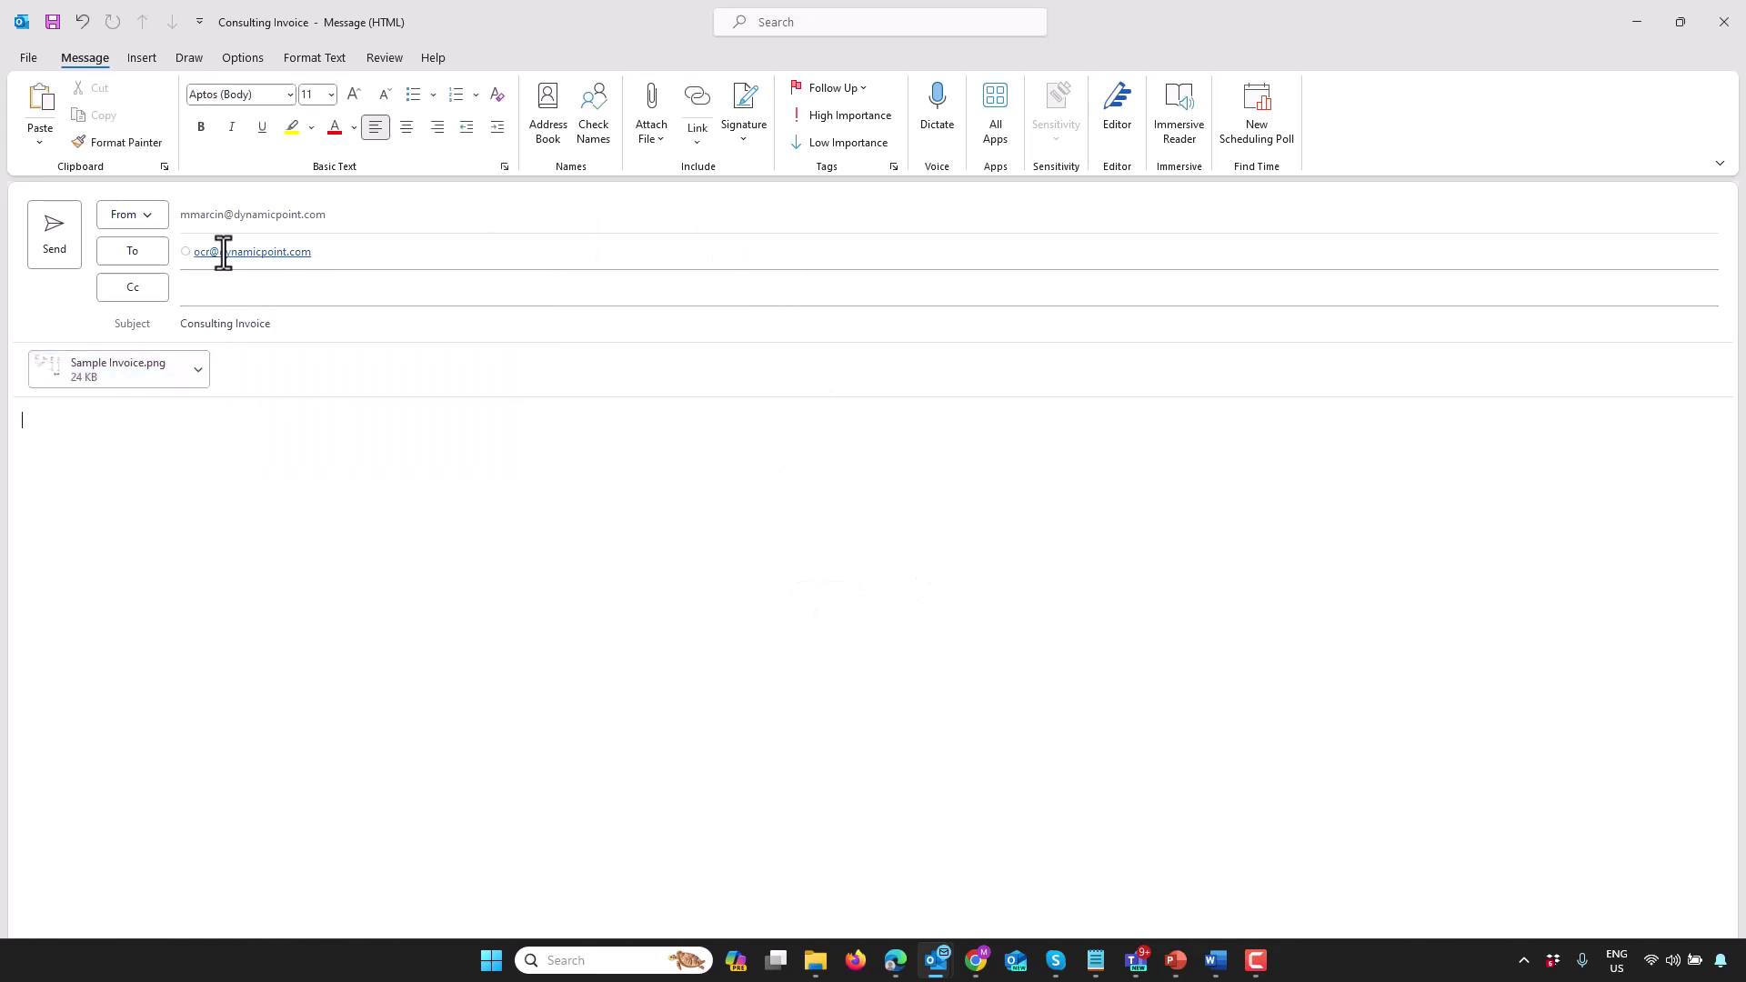
mouse_move(222, 254)
Step: Send the invoice email to the OCR mailbox and open the flow's latest run
click(54, 234)
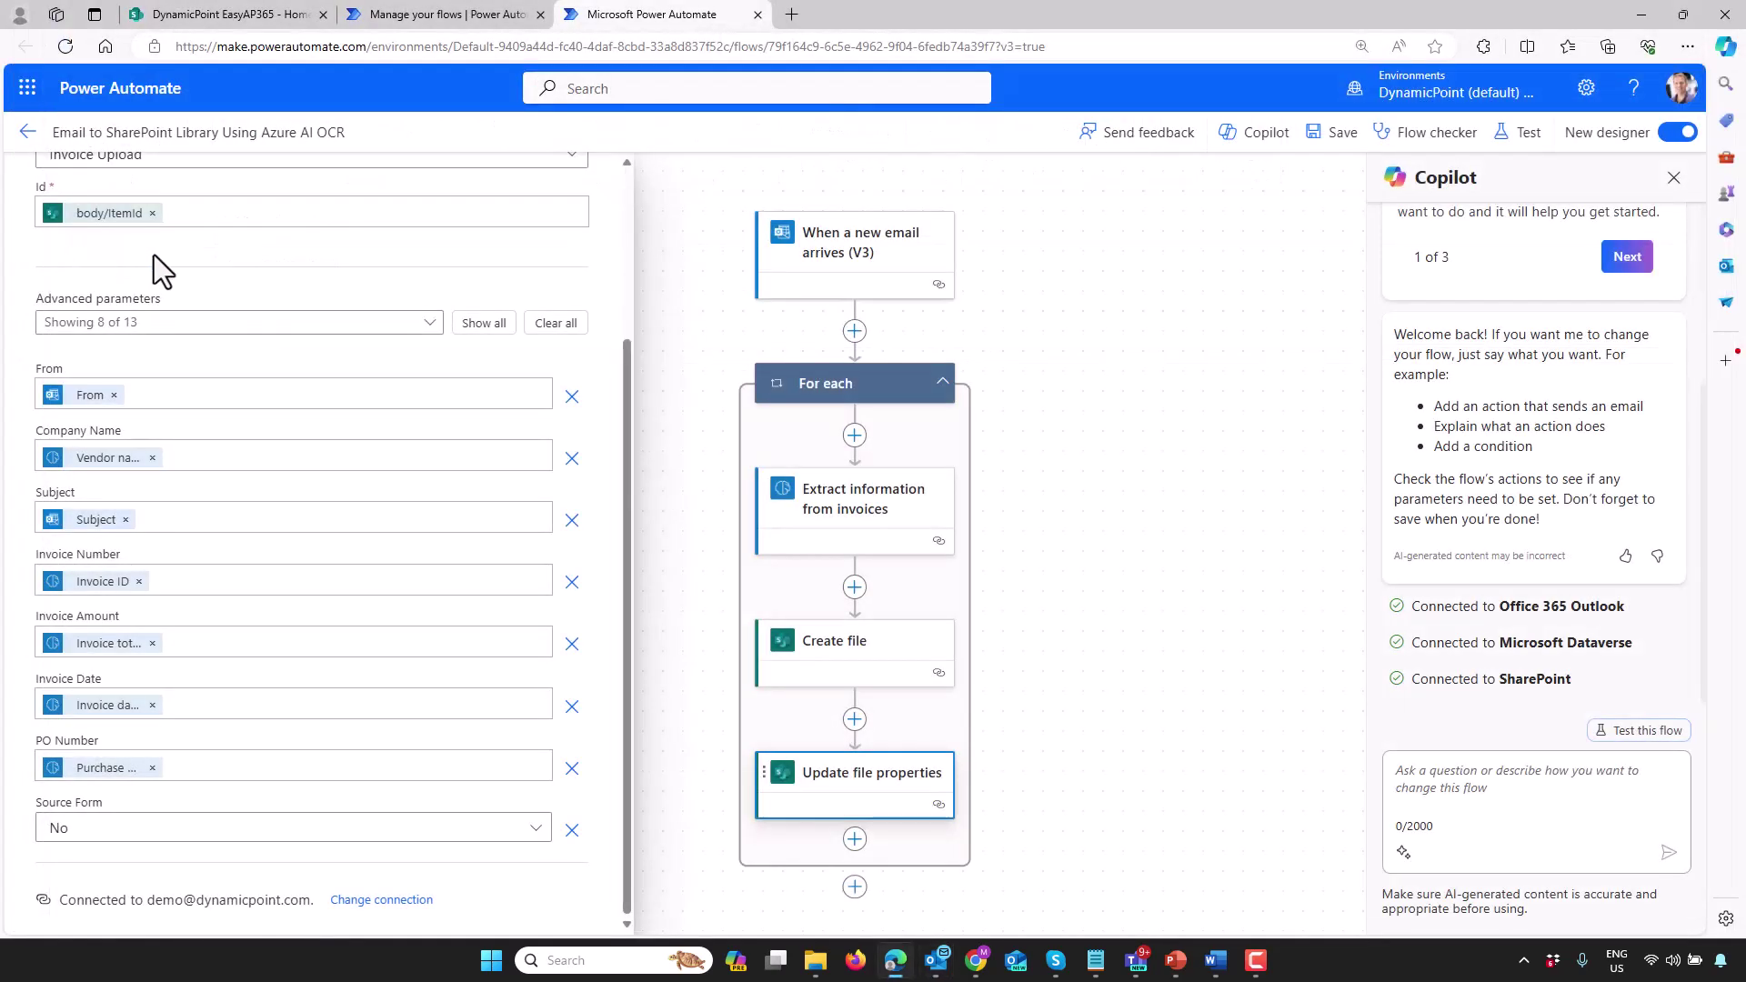
click(27, 132)
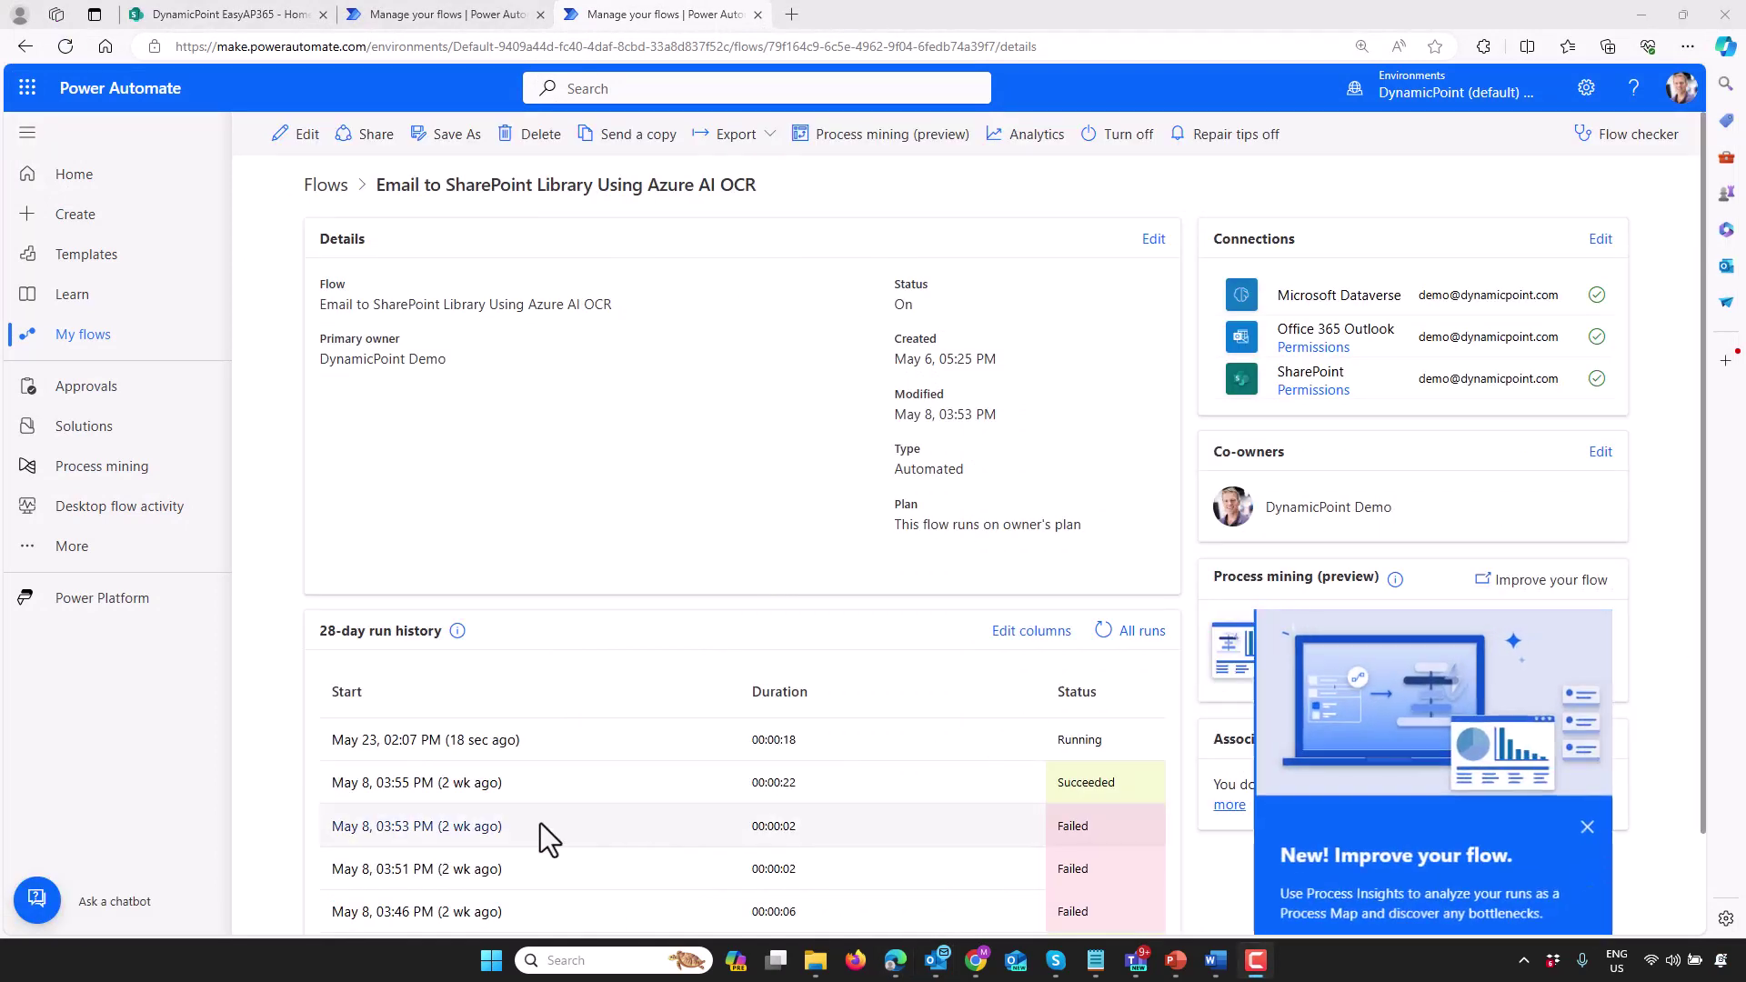
click(429, 744)
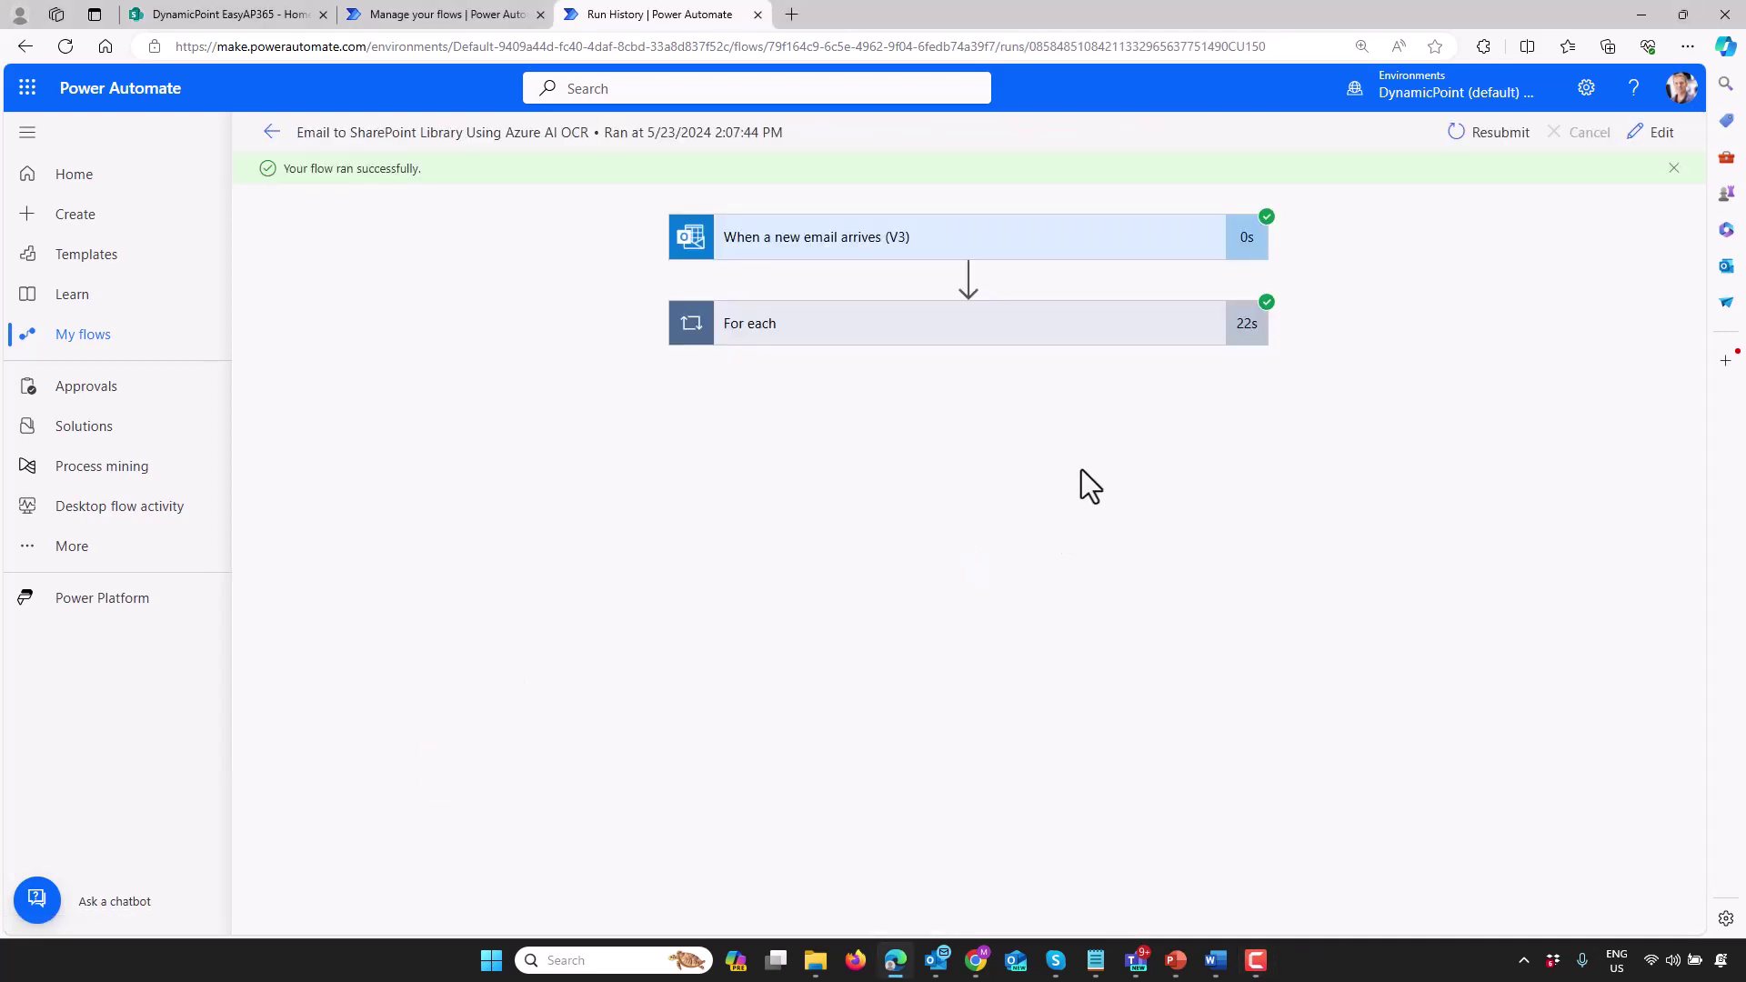
Step: Expand the trigger and For each loop to view the extraction, Create file and Update file properties results
click(1134, 247)
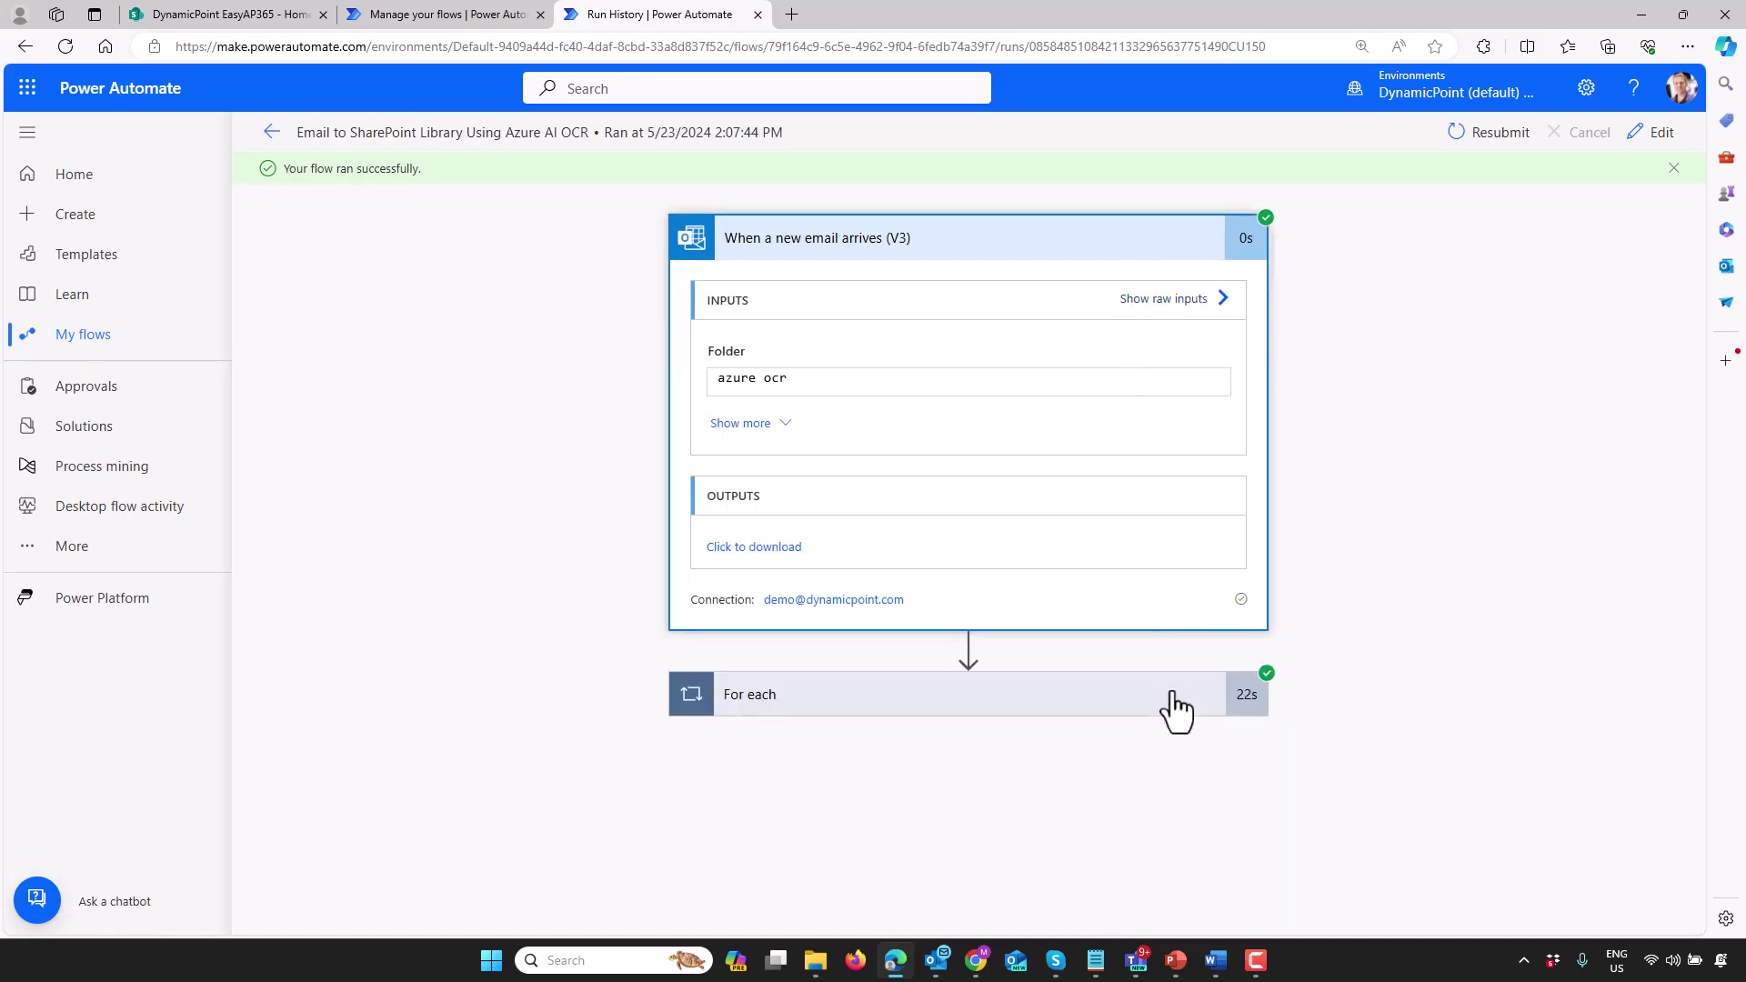
click(1176, 709)
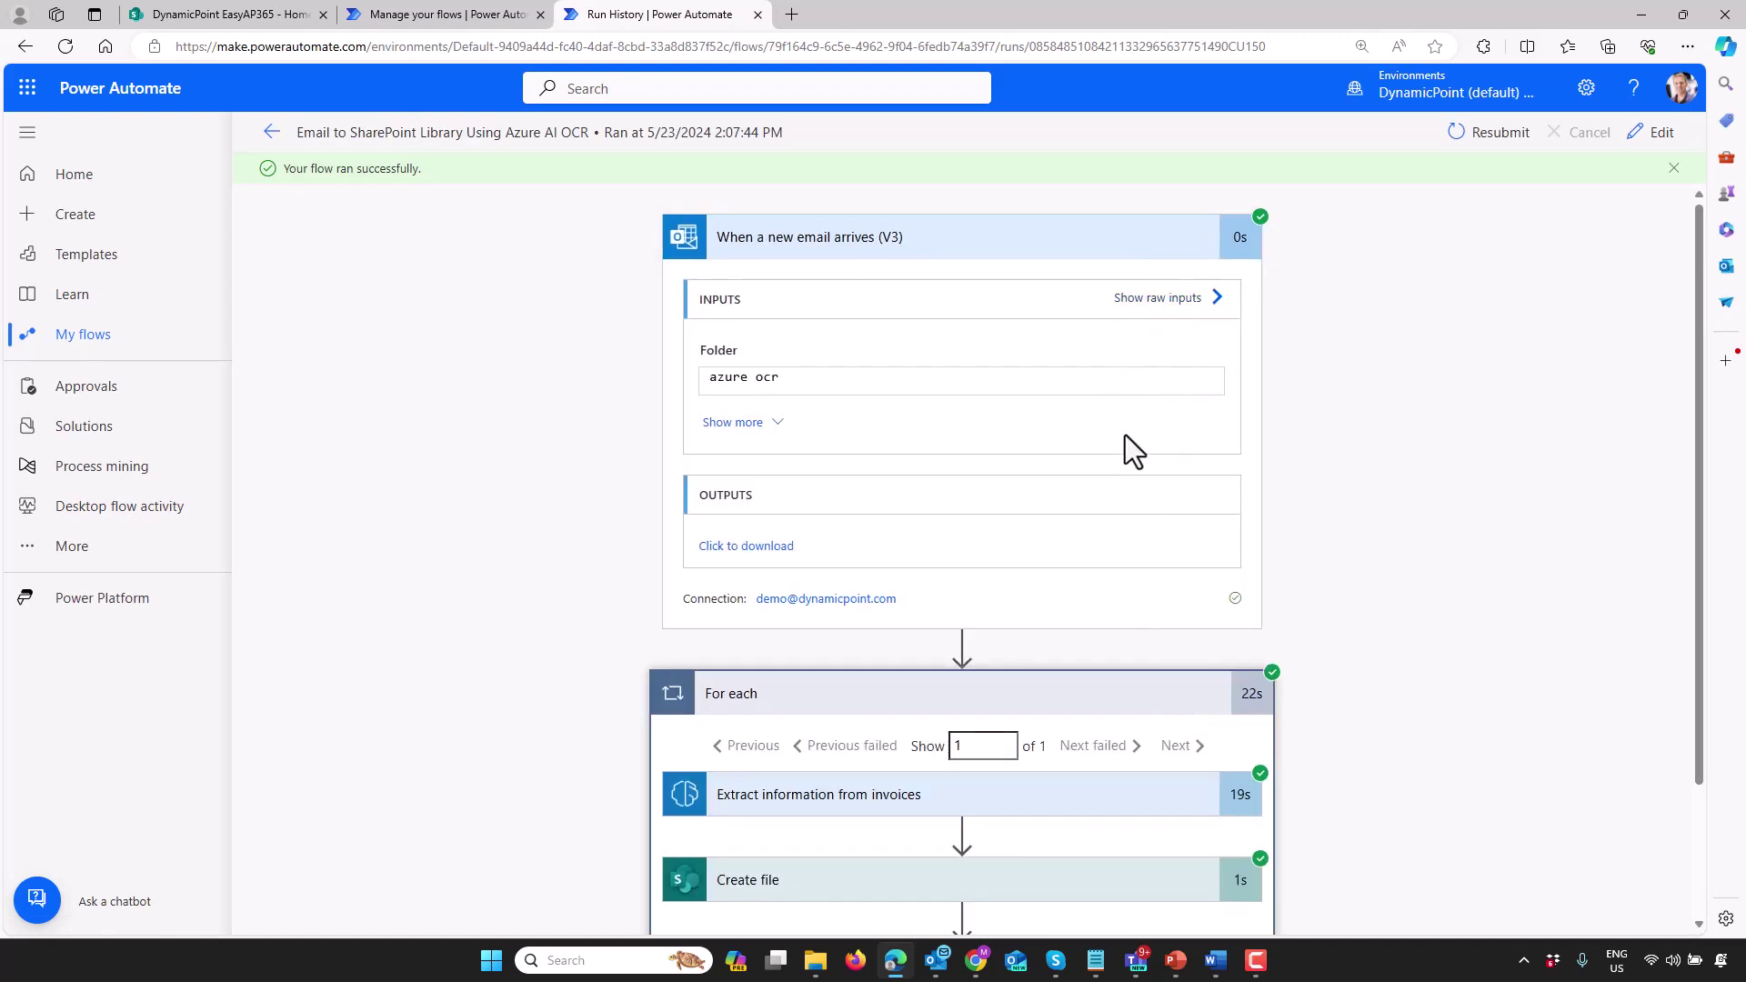
scroll(1150, 614, down, 2)
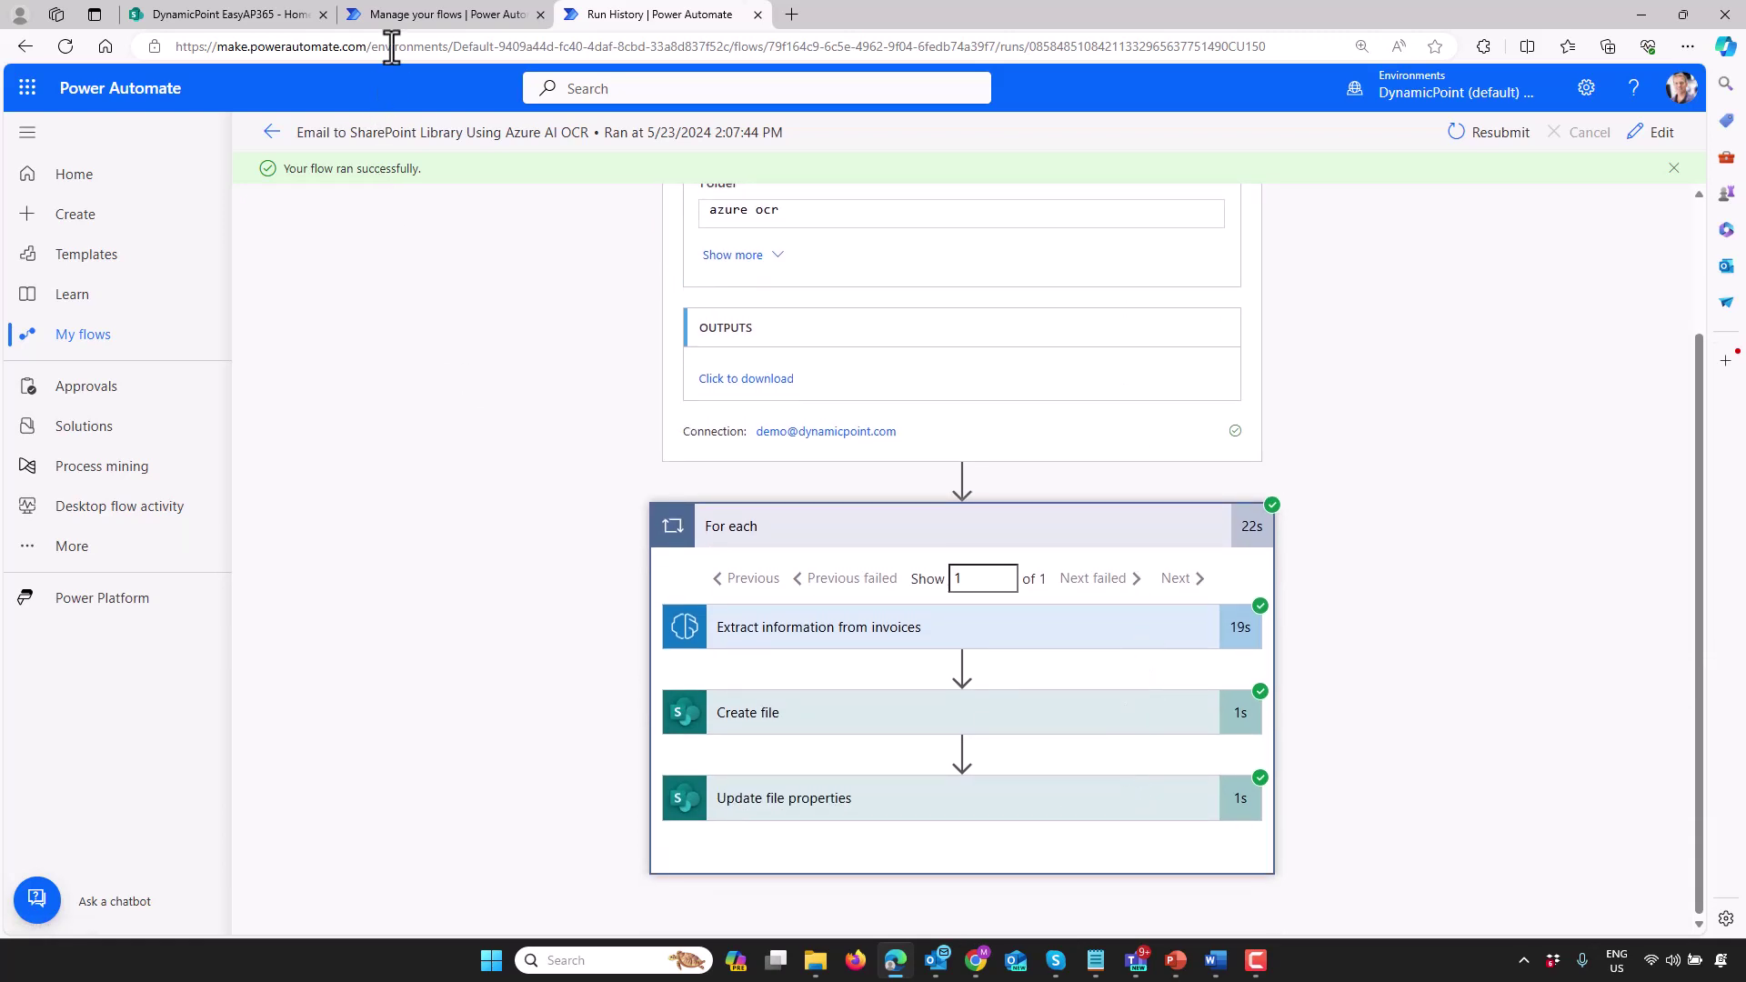
Step: Open the Incoming Invoices library and preview Sample Invoice.png and its extracted field columns
click(227, 13)
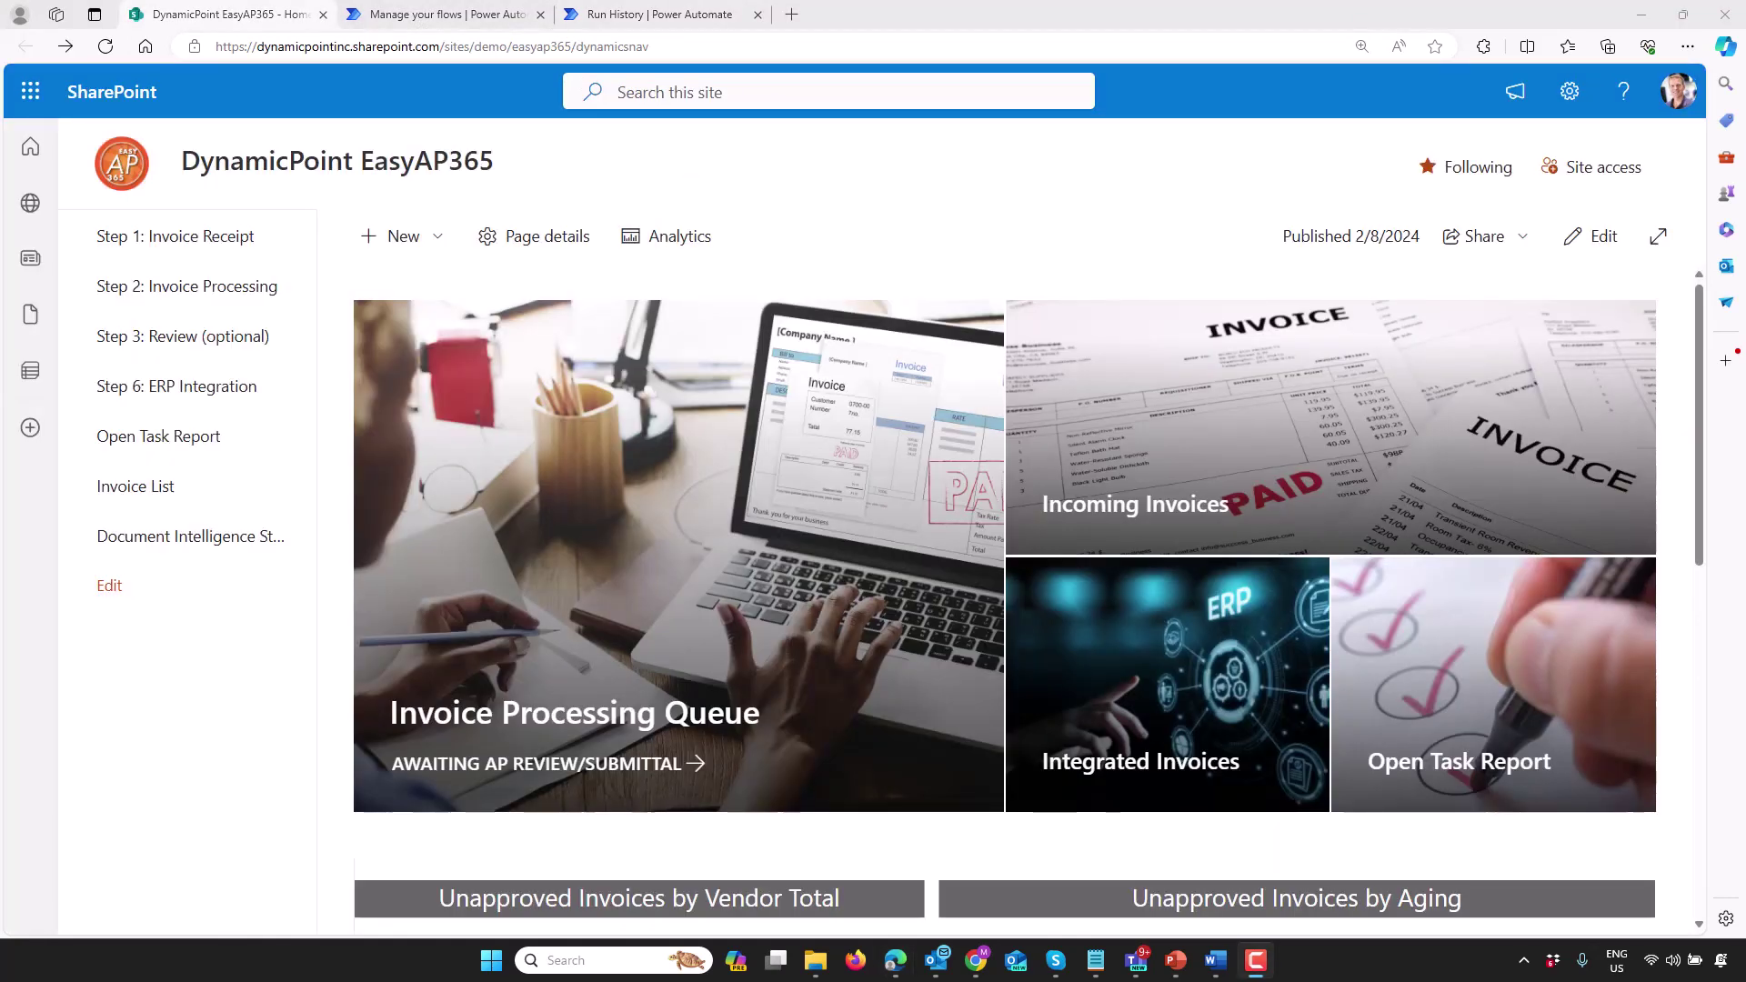
click(1221, 500)
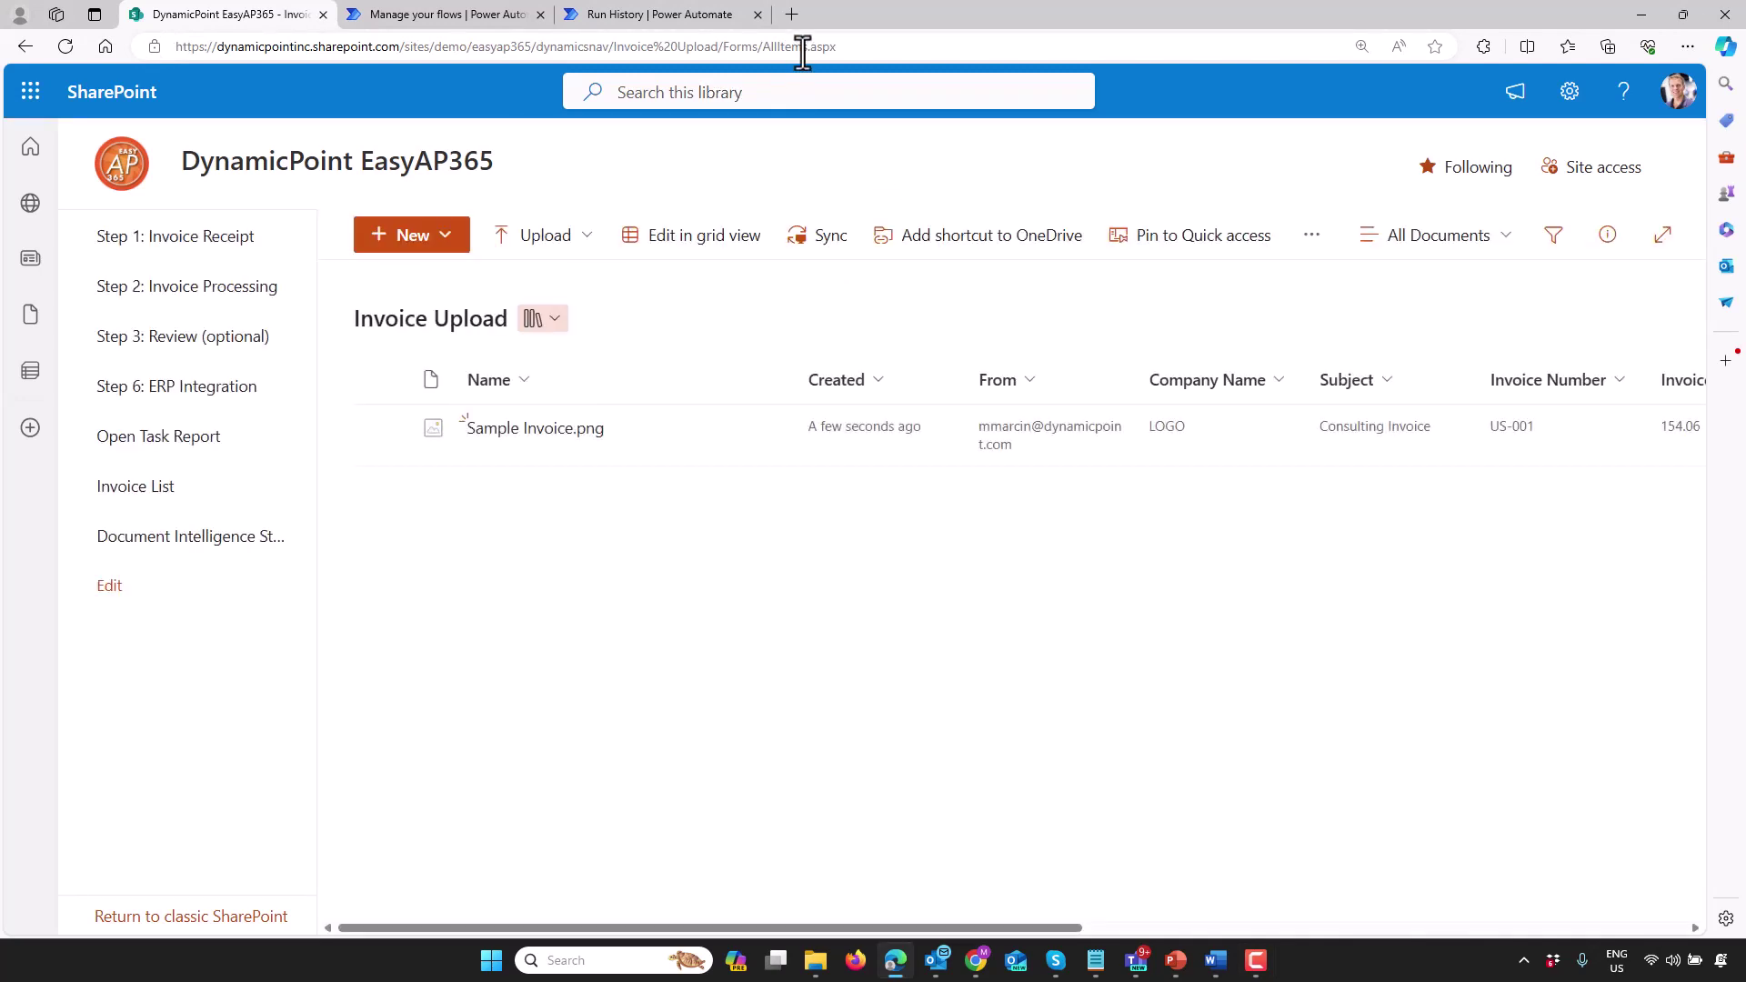
click(571, 435)
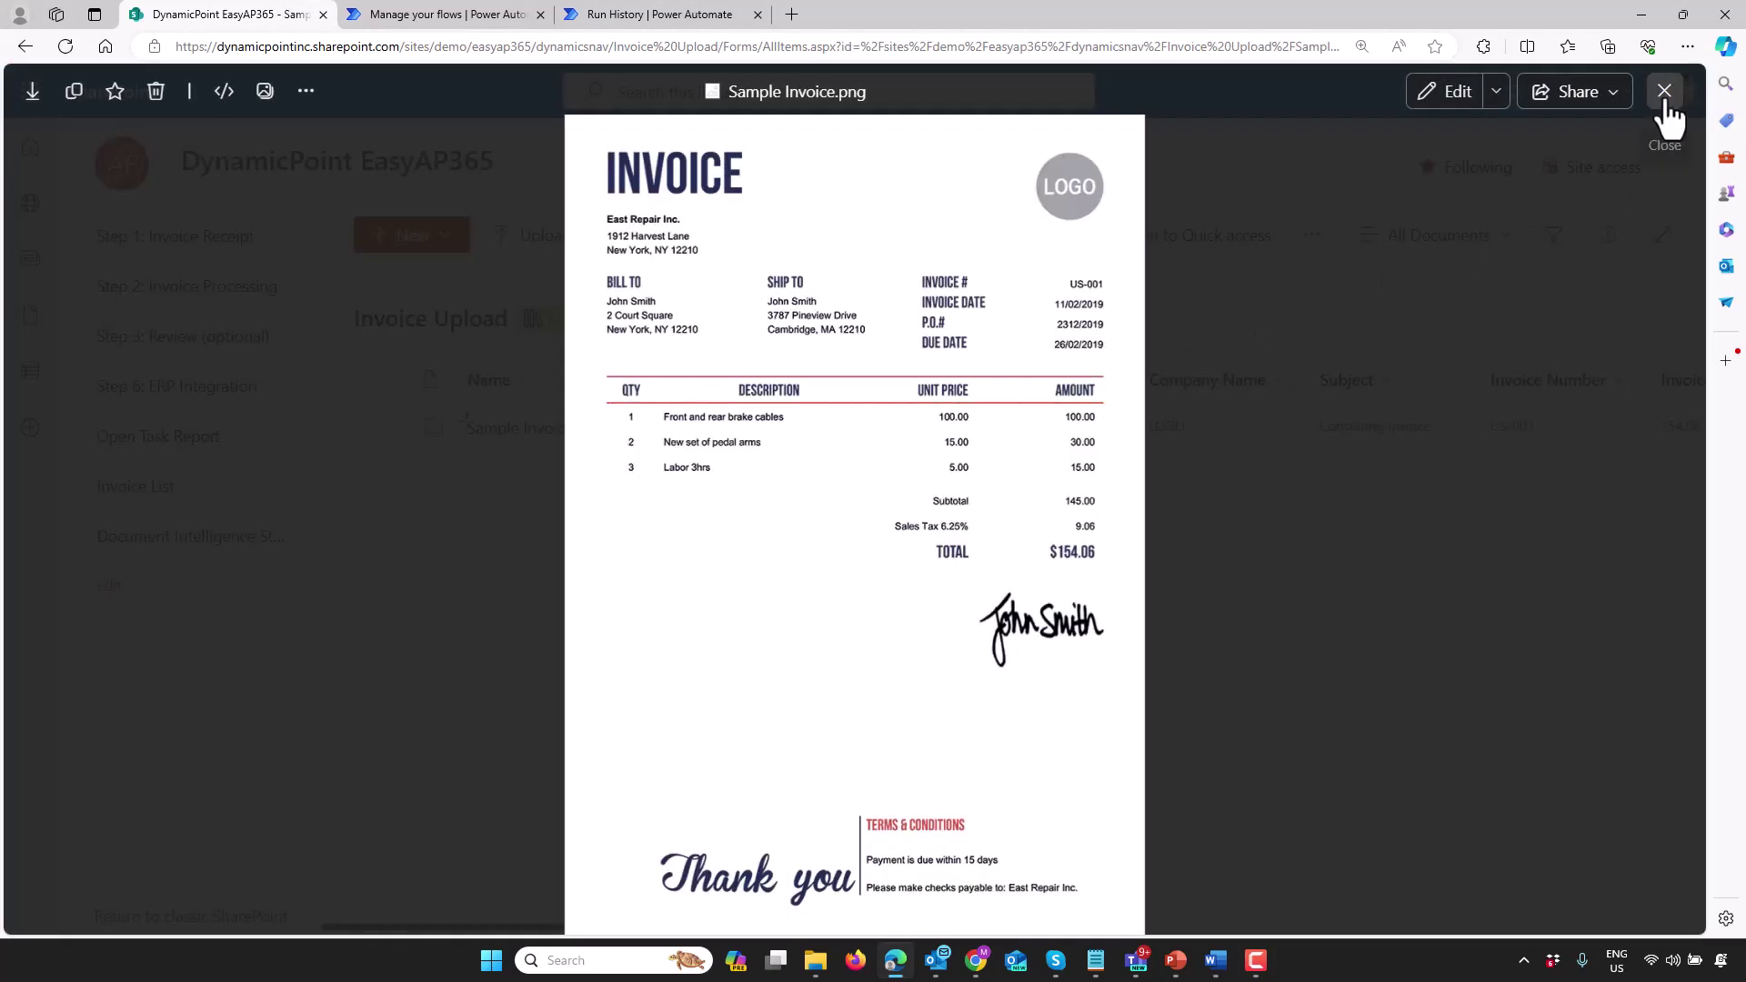
click(1665, 91)
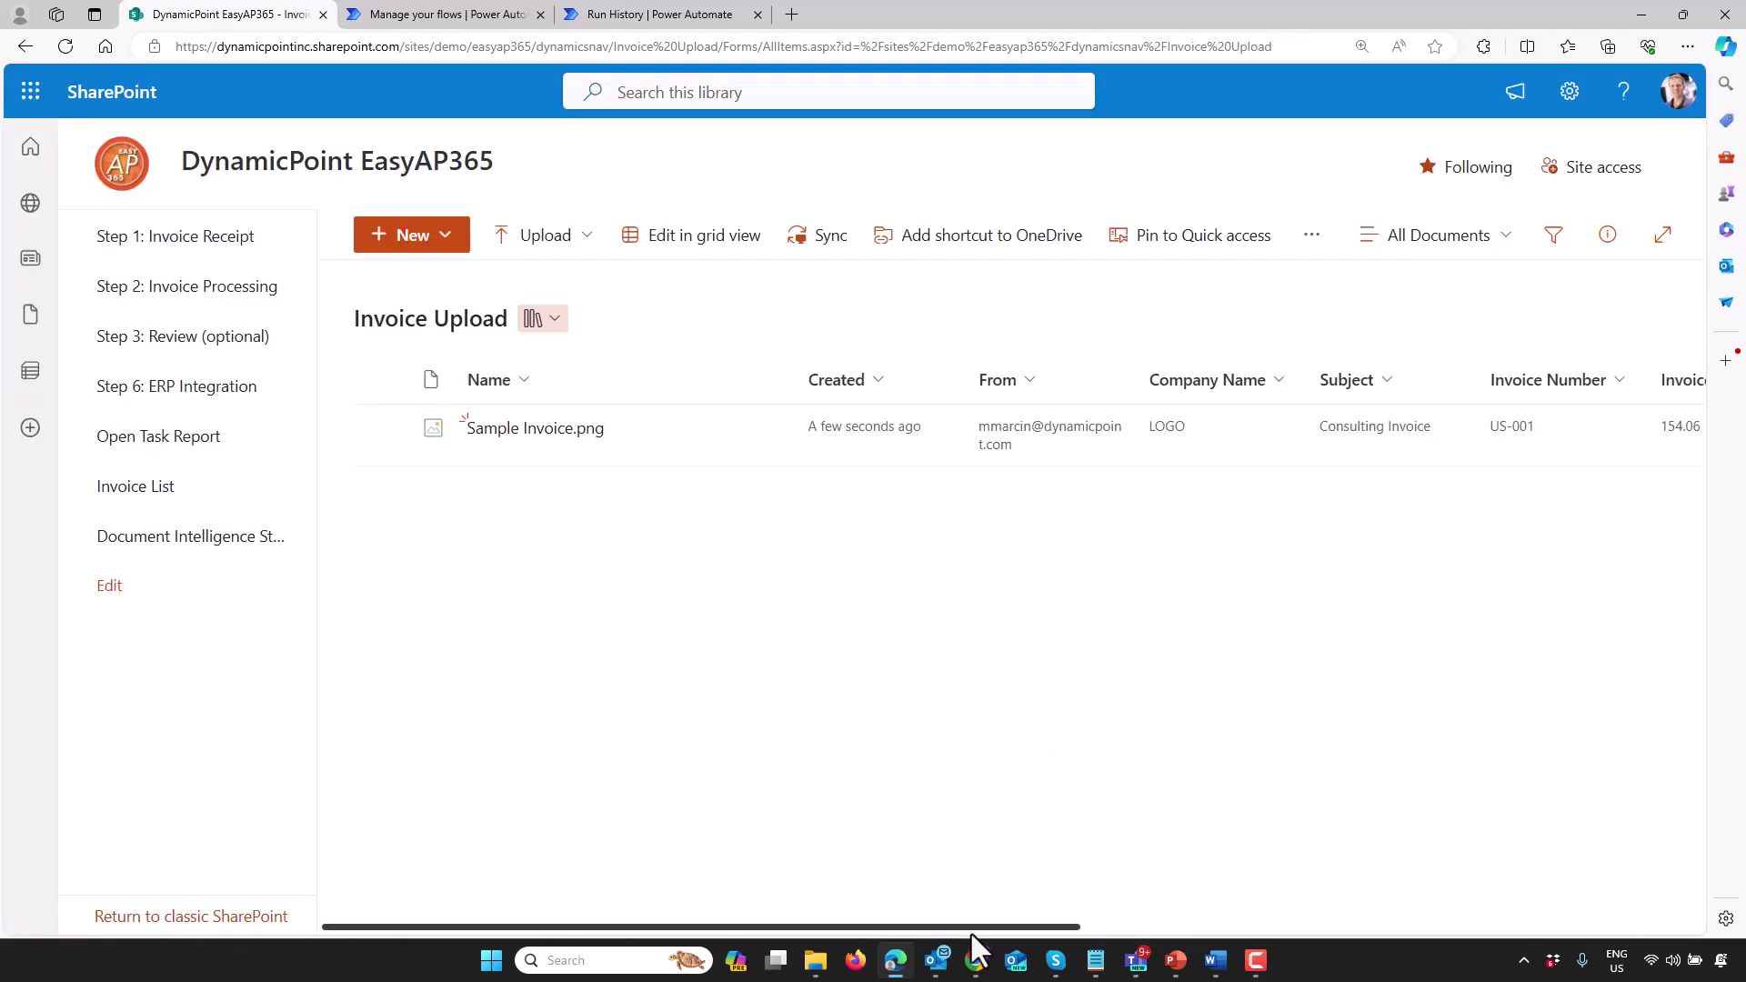
drag(971, 926, 1296, 904)
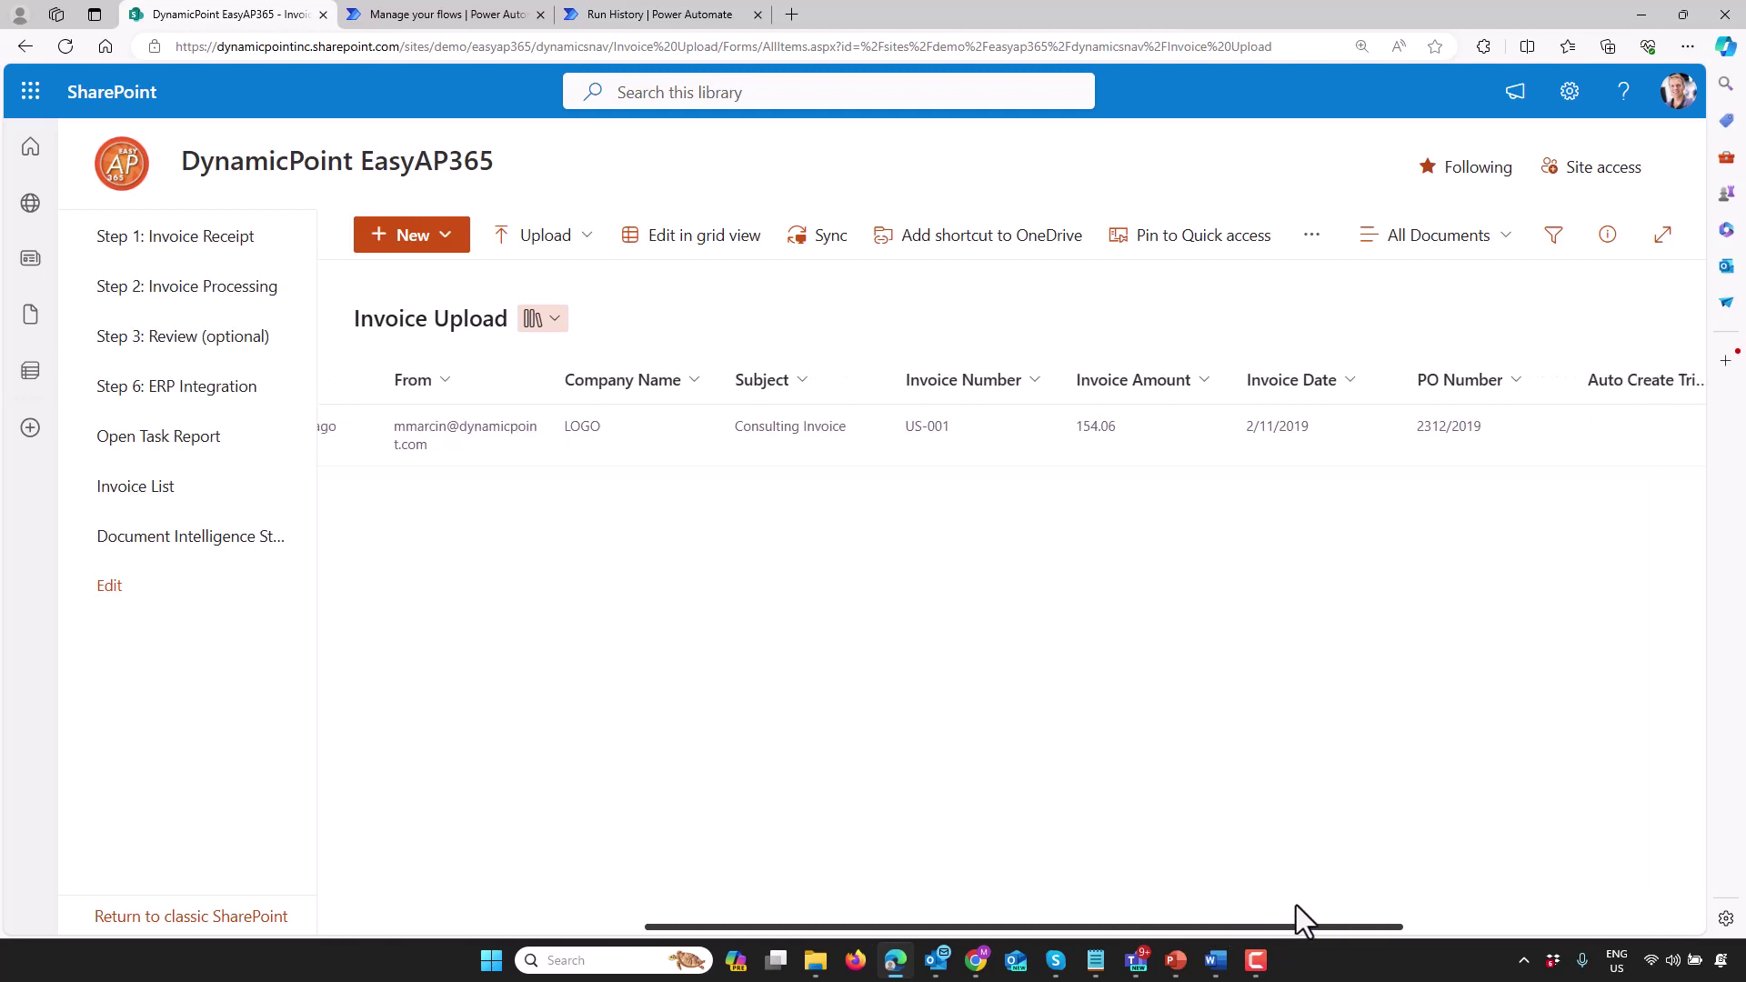
Step: Reload the library to confirm it is now empty, then return to the EasyAP365 site home
click(1221, 56)
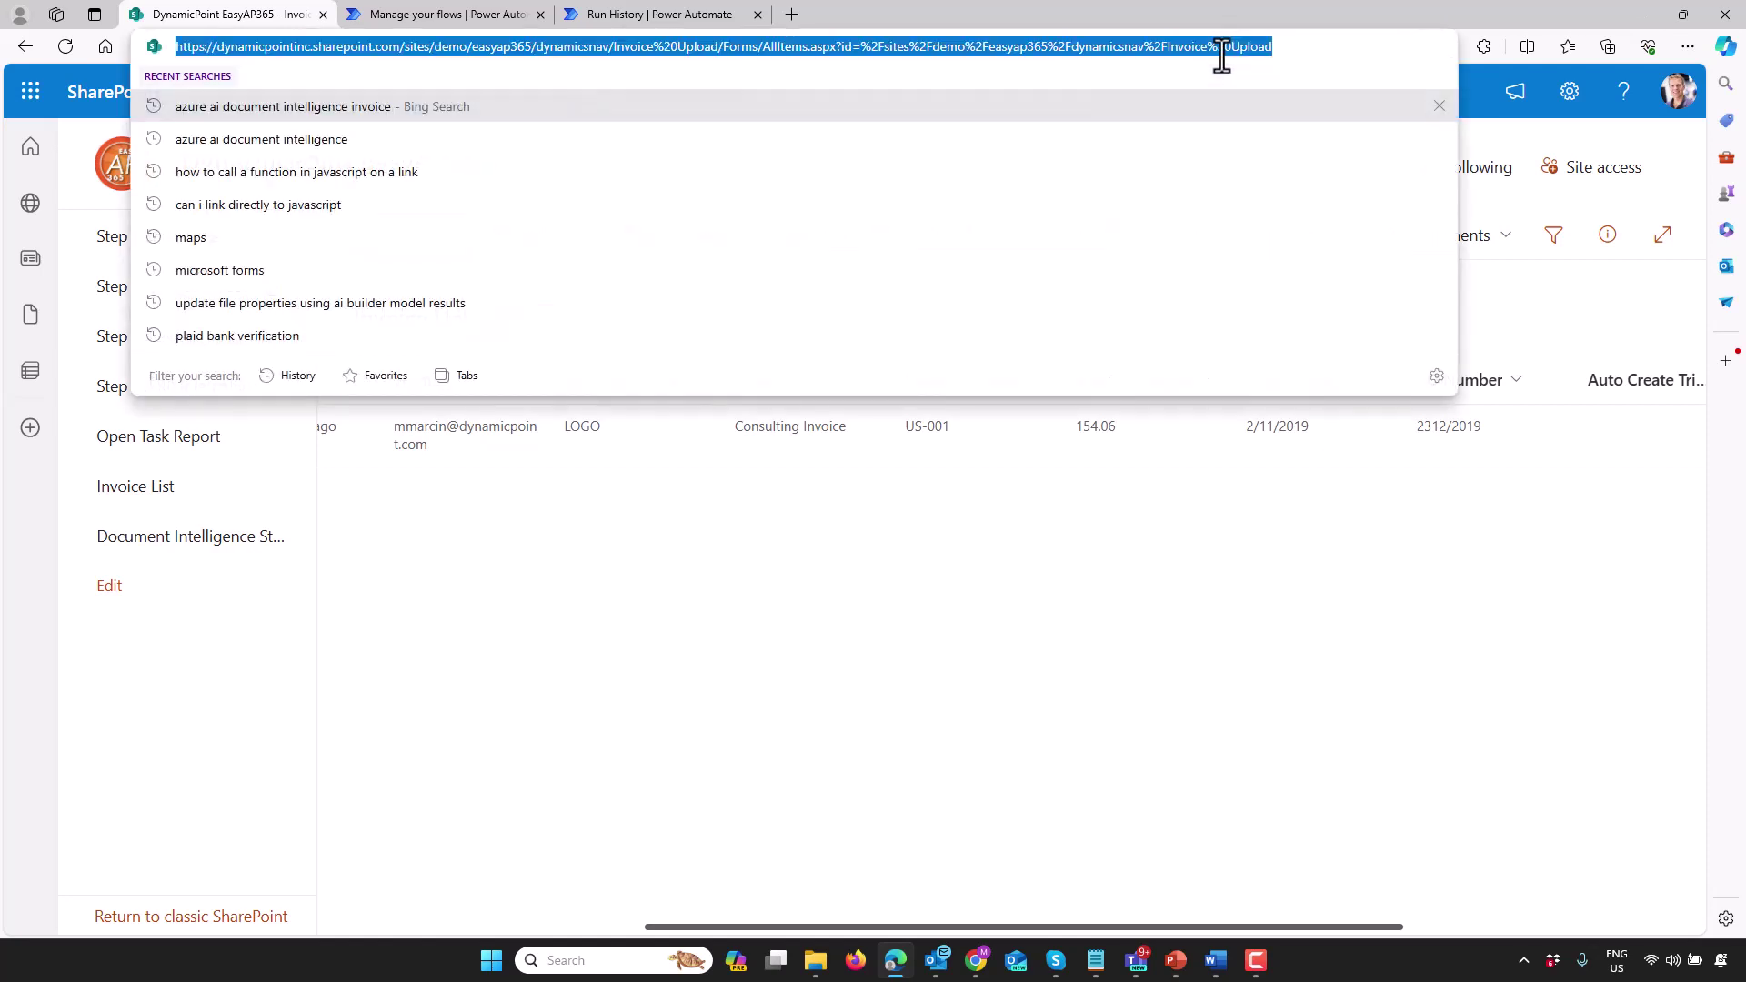
key(Return)
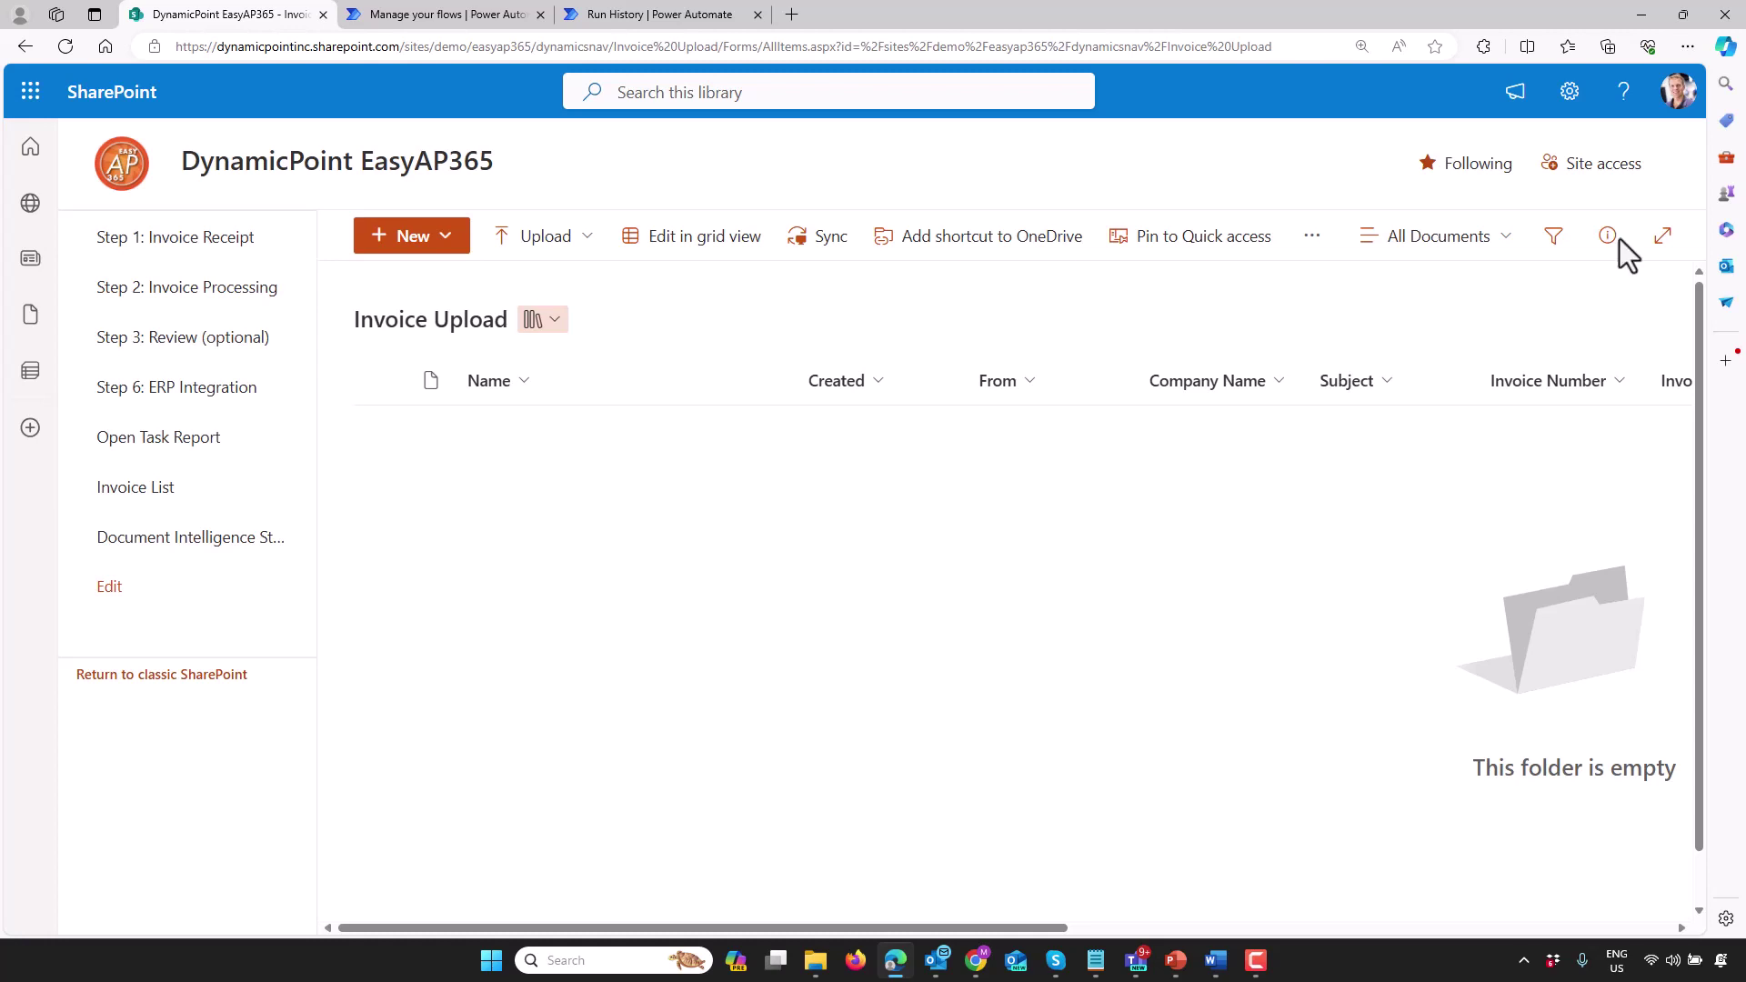
click(327, 179)
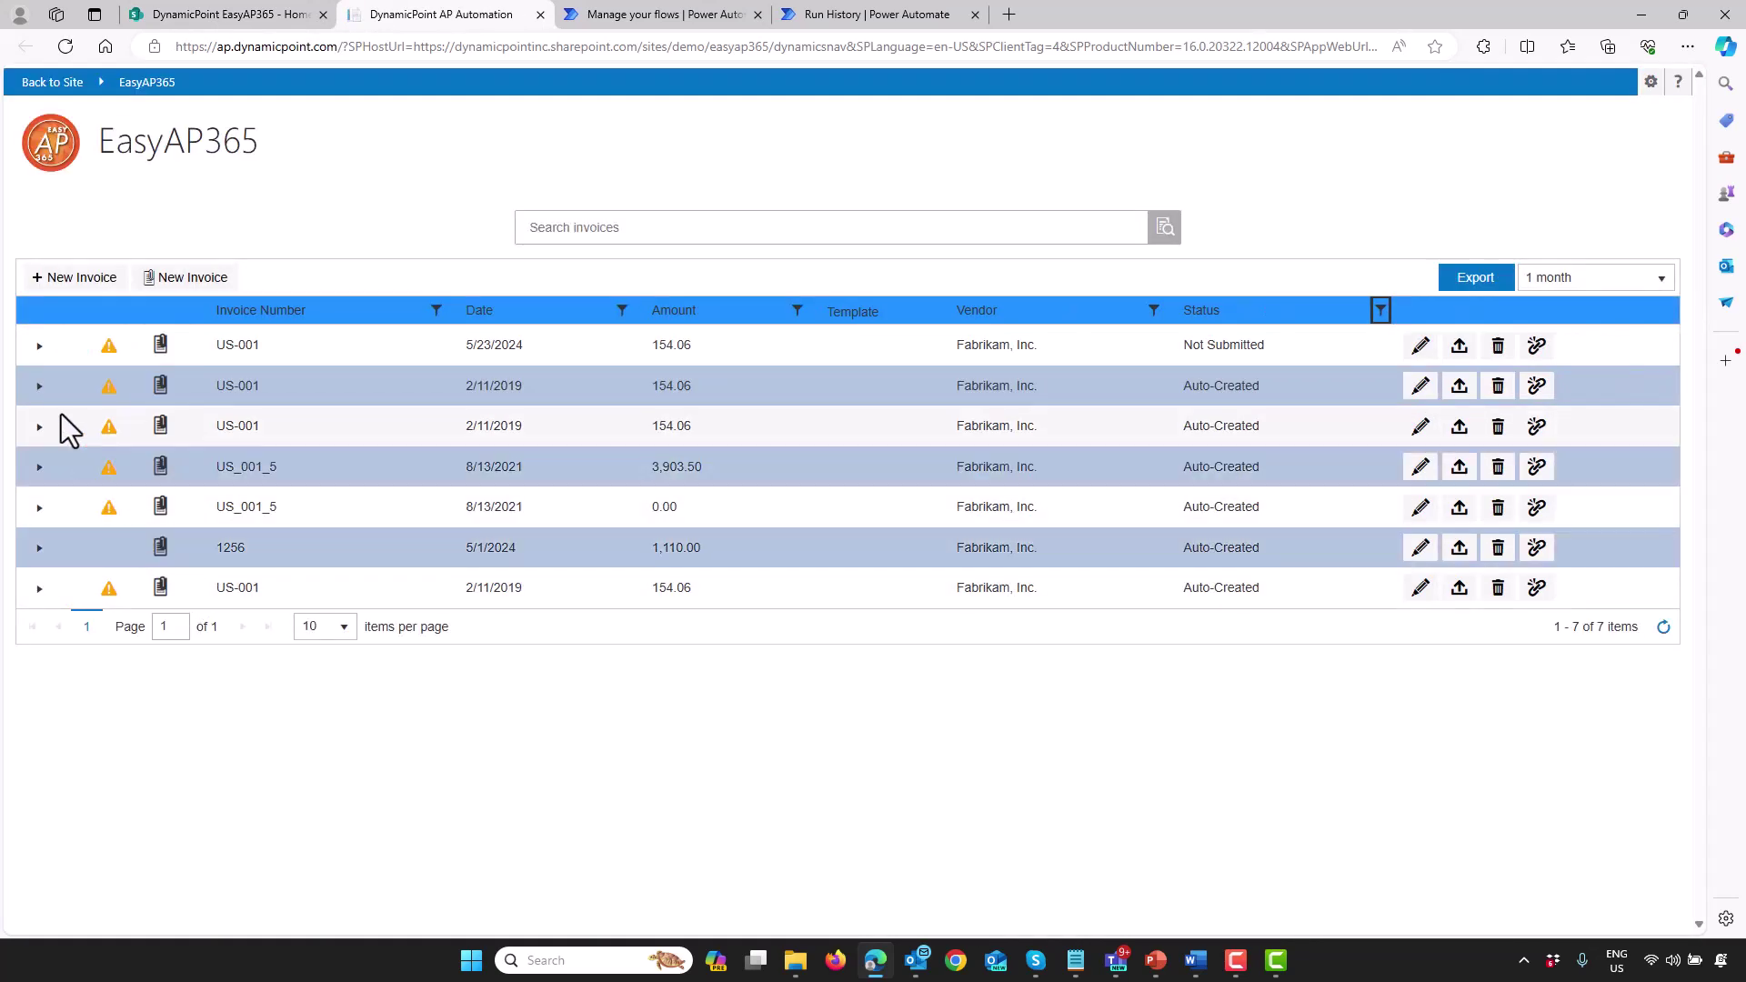
Step: Expand invoice US-001 to check its 100% Office Supplies allocation and preview its attached image
click(39, 348)
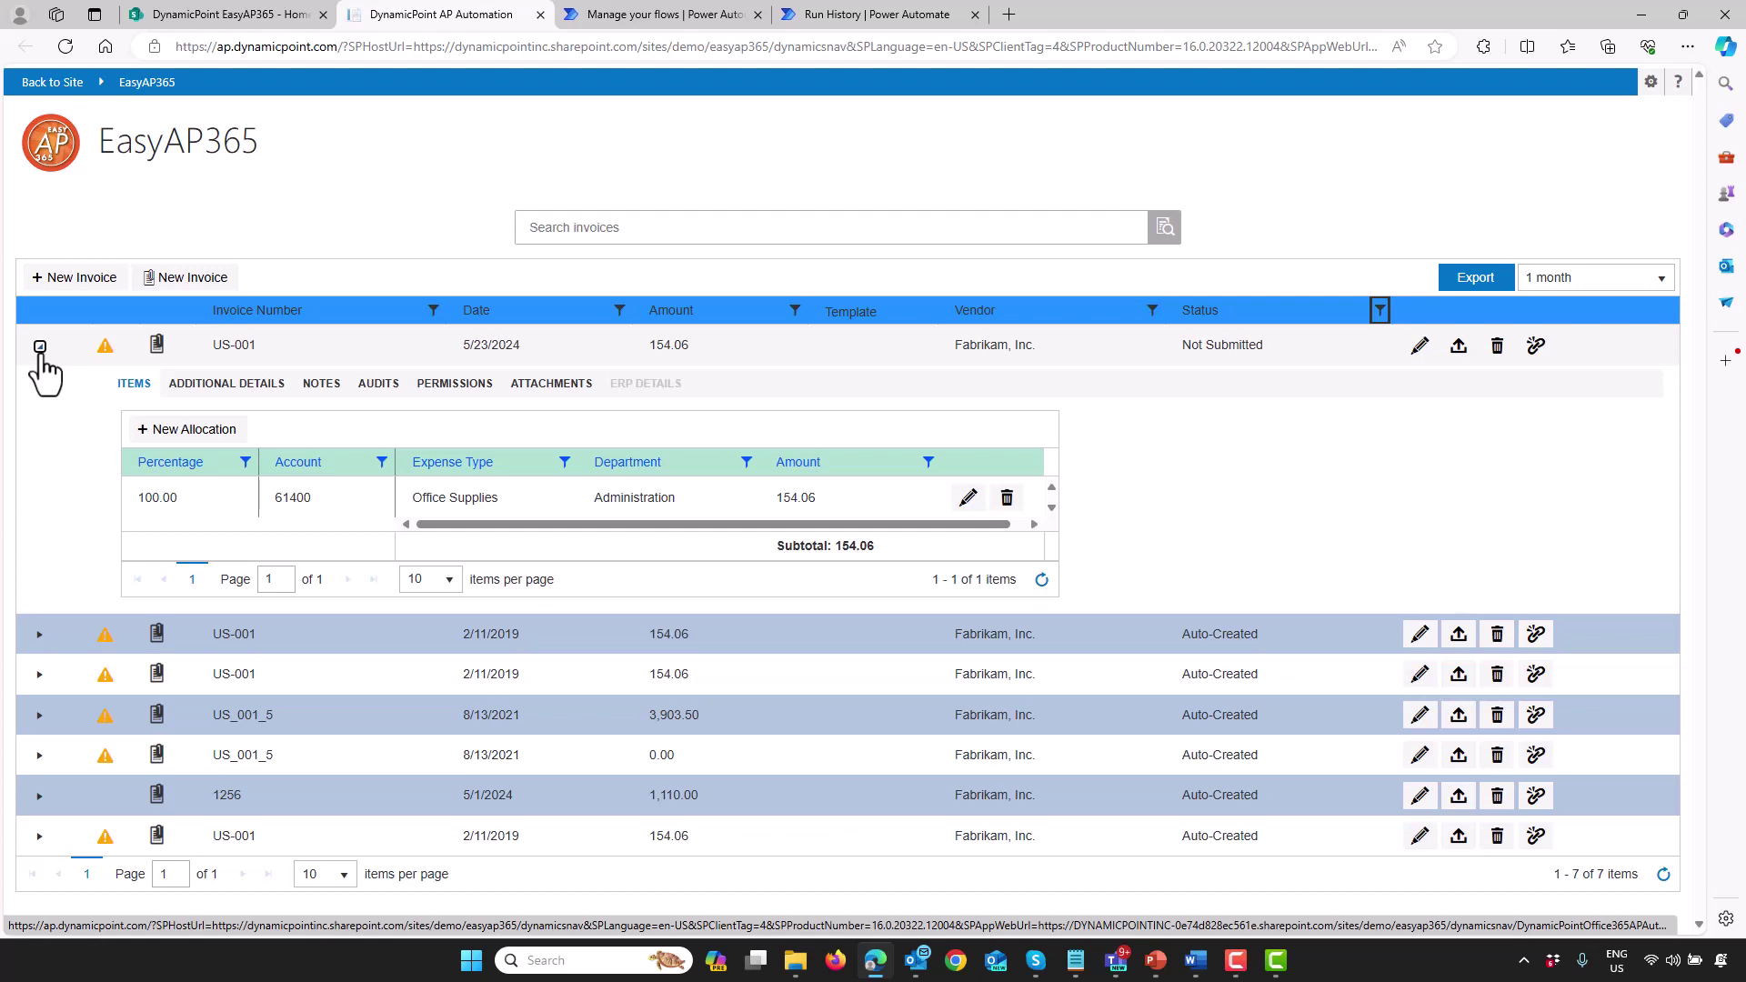
click(161, 350)
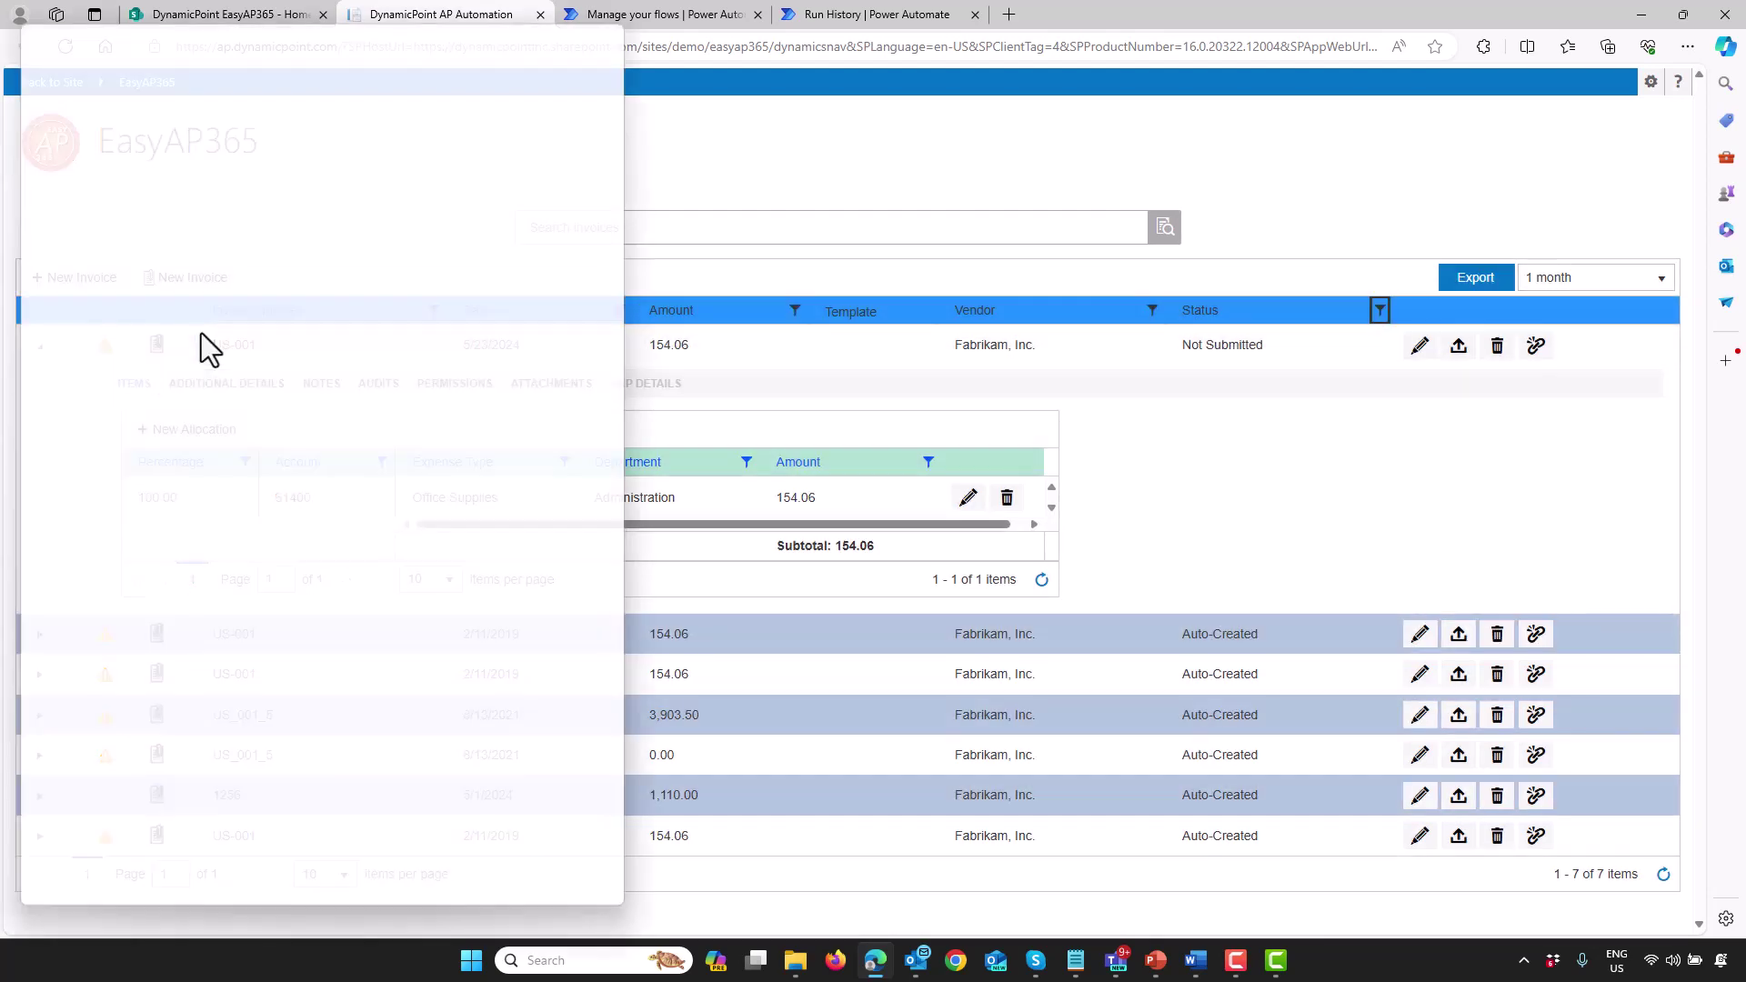
click(624, 15)
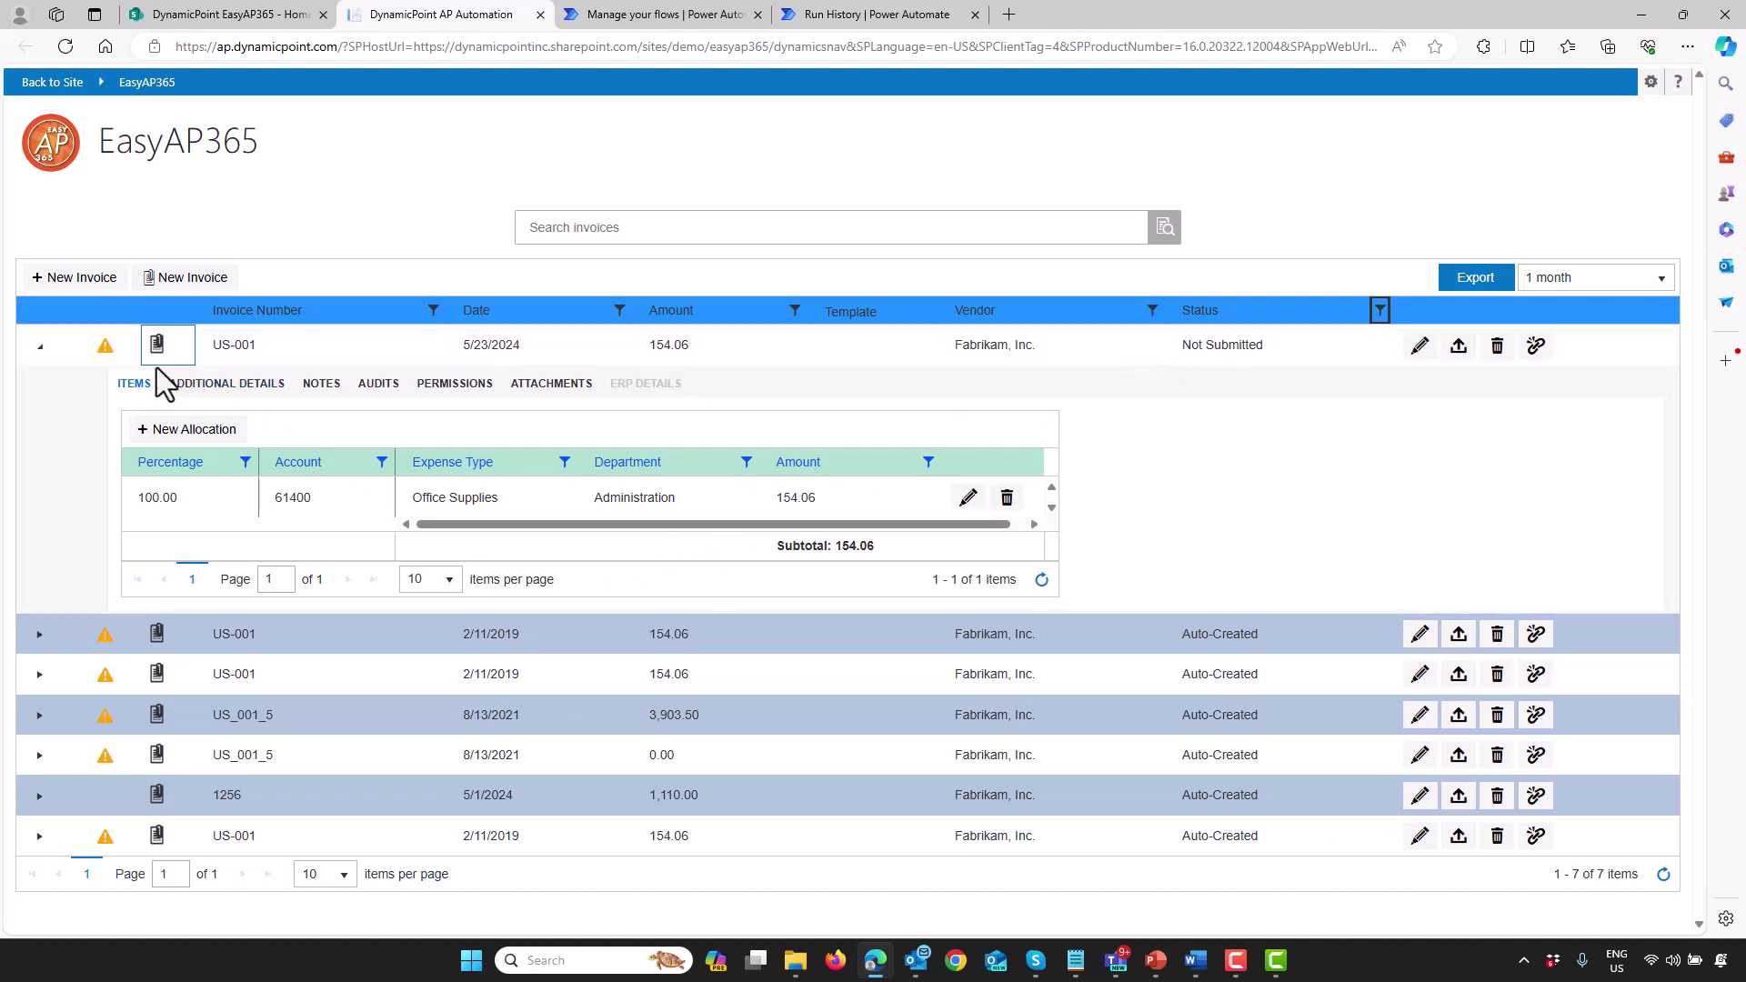
mouse_move(109, 360)
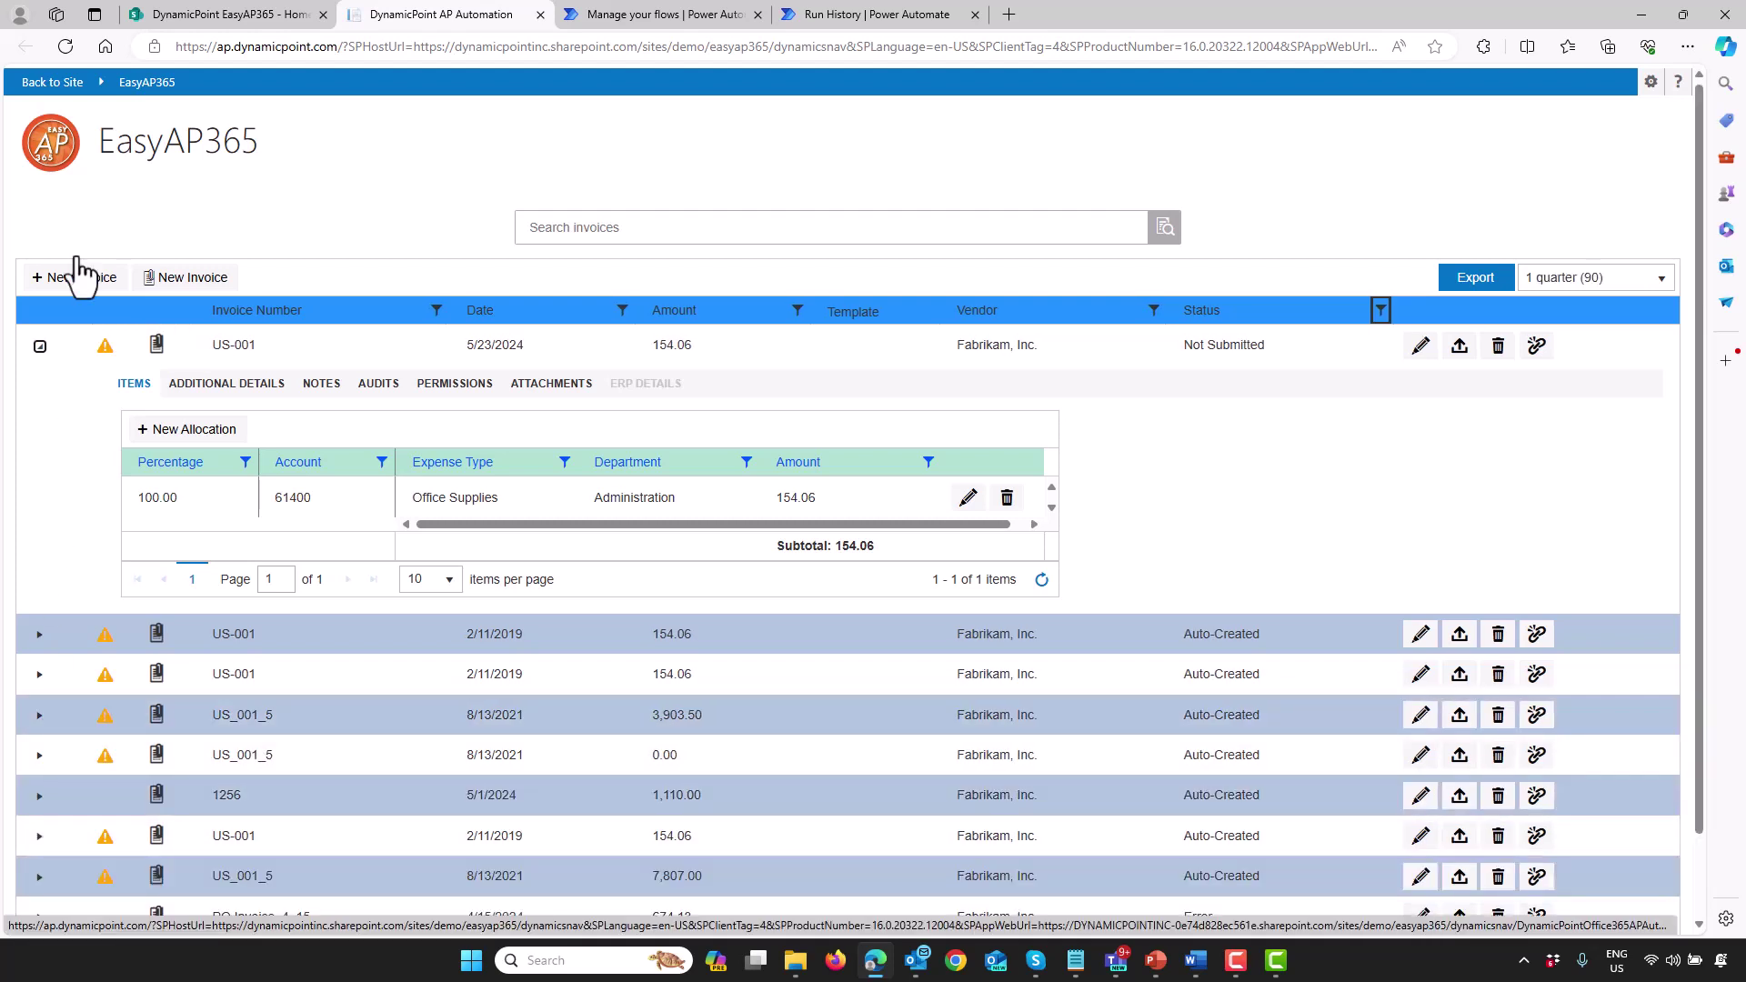
scroll(200, 690, down, 1)
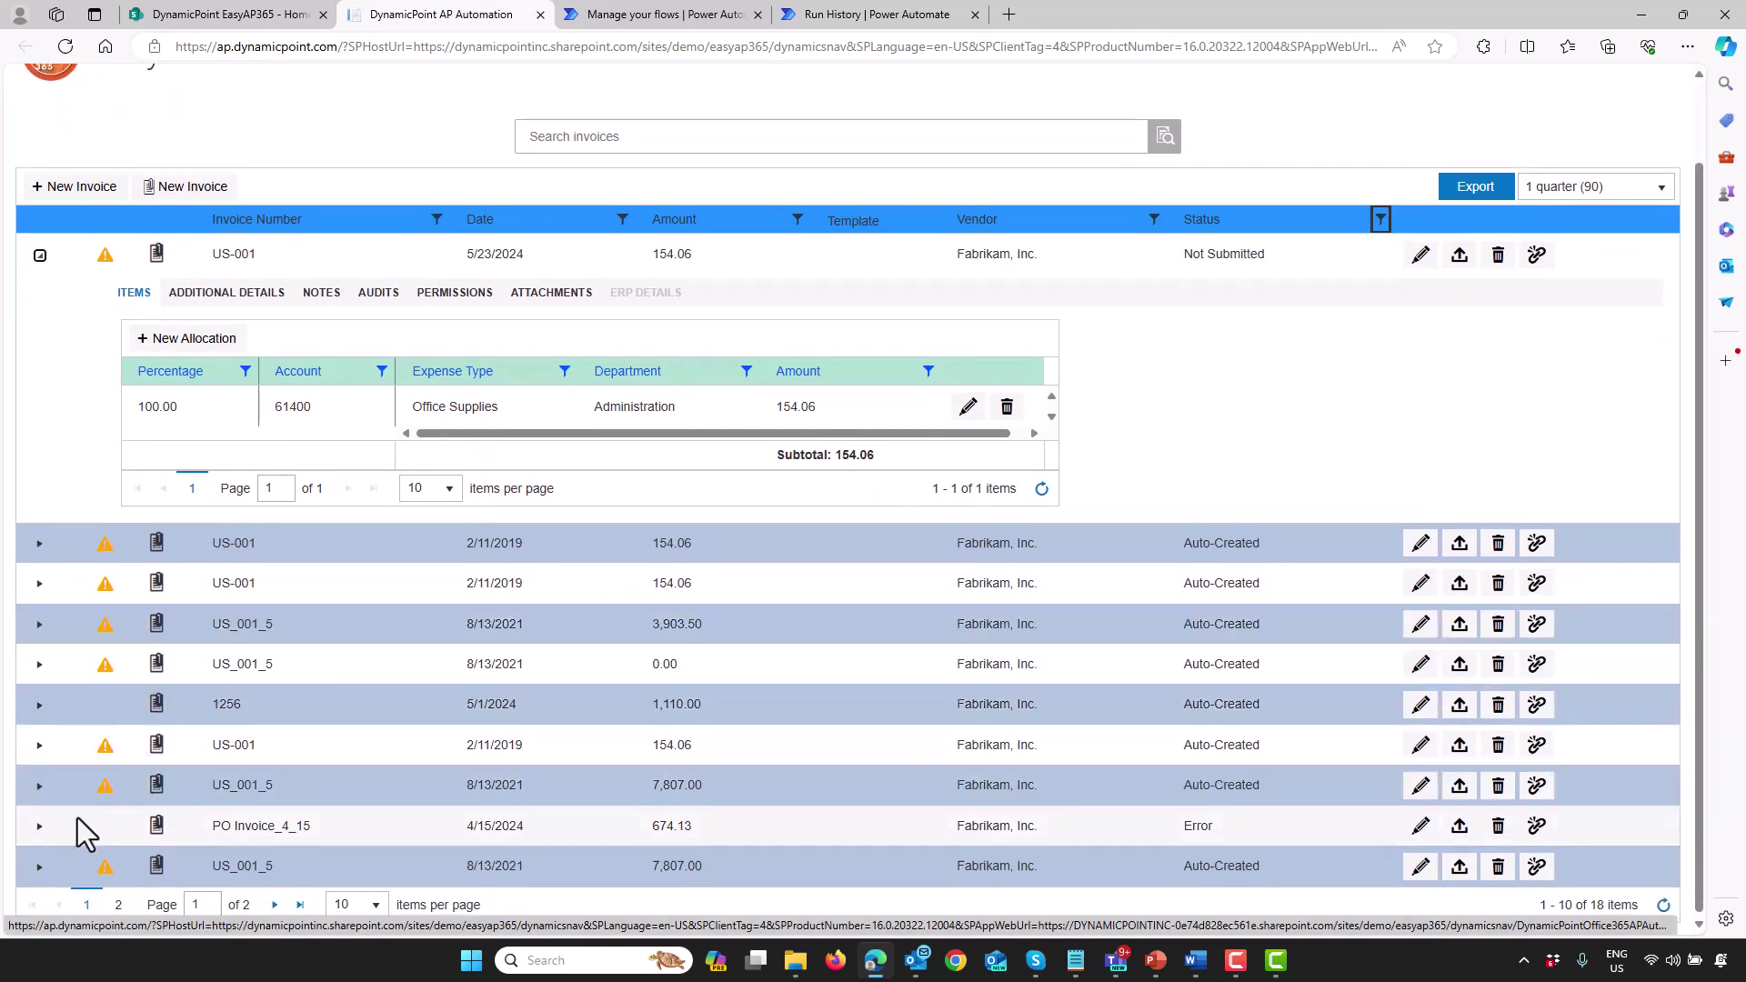
click(39, 828)
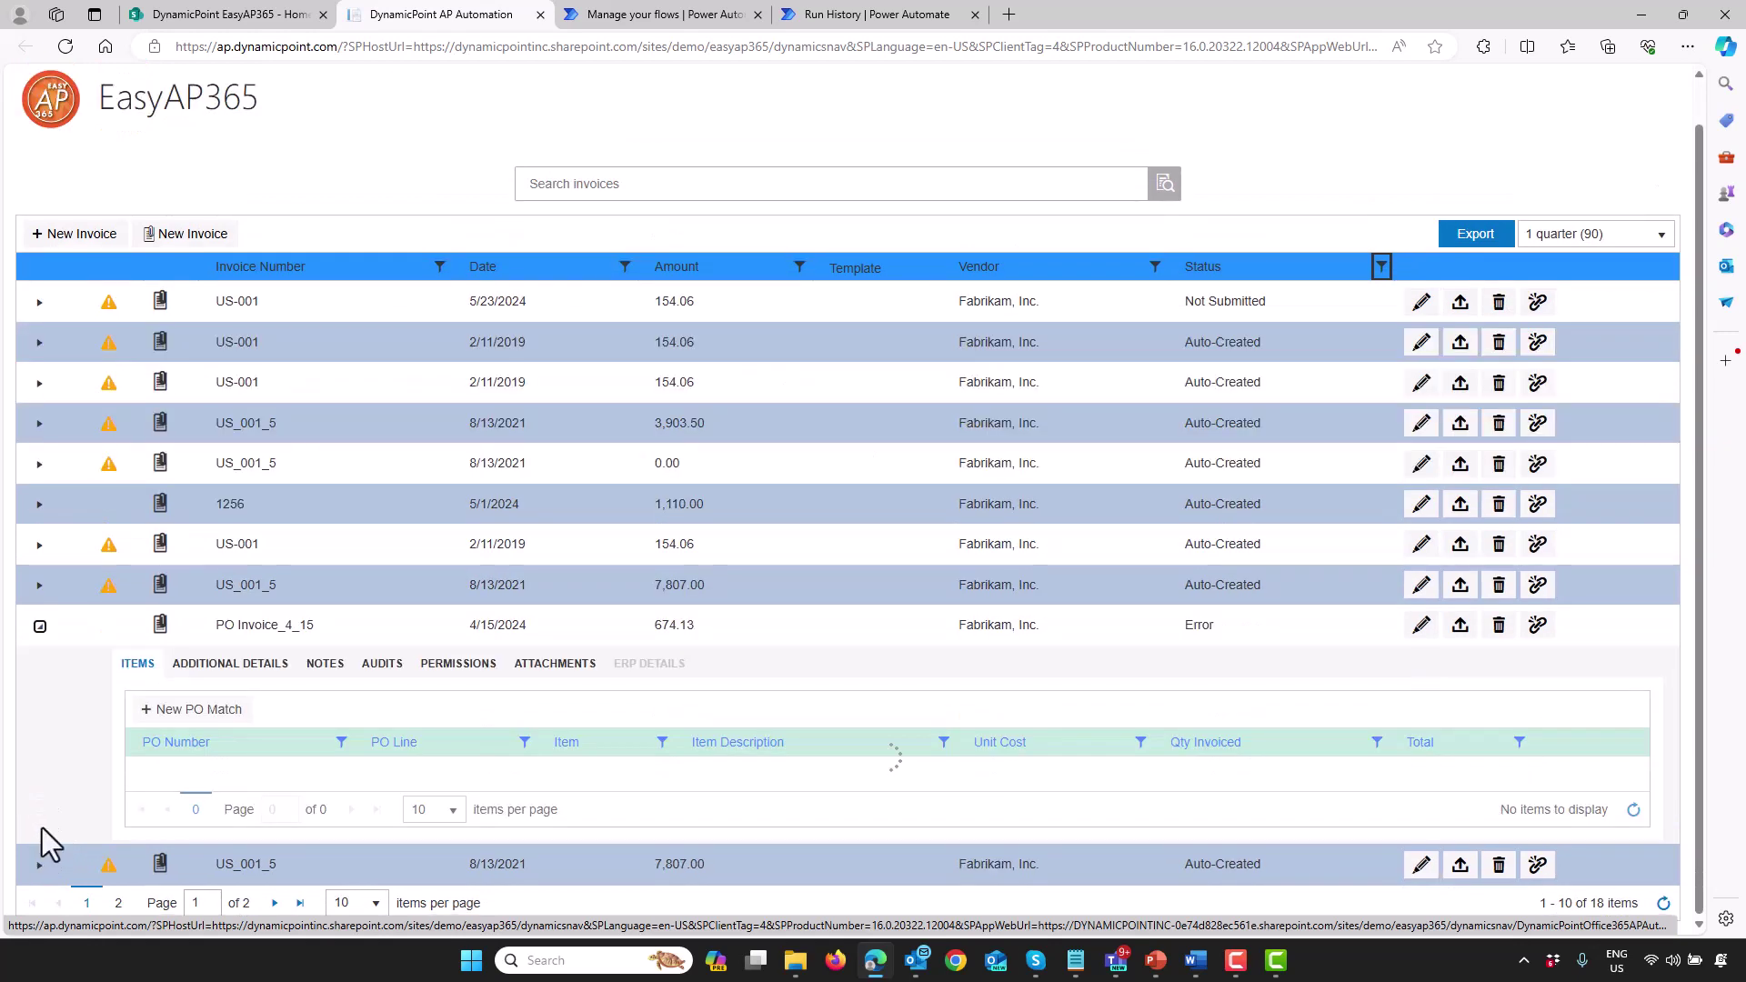
scroll(45, 823, down, 1)
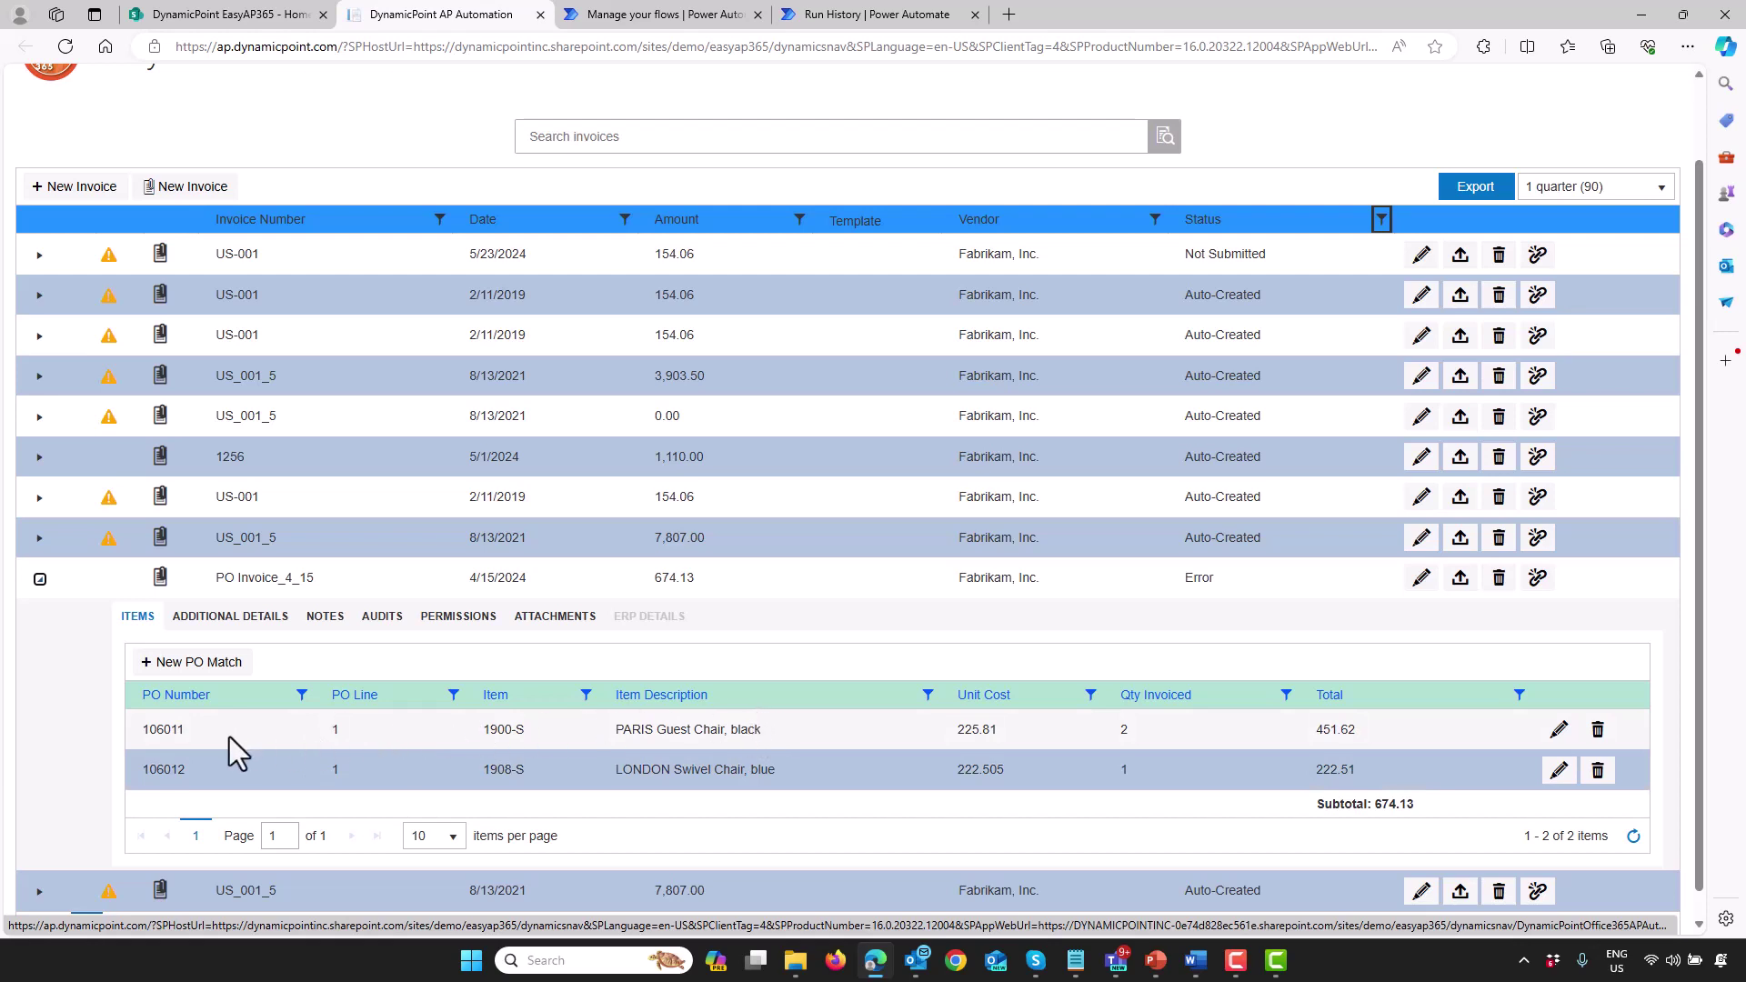
click(39, 255)
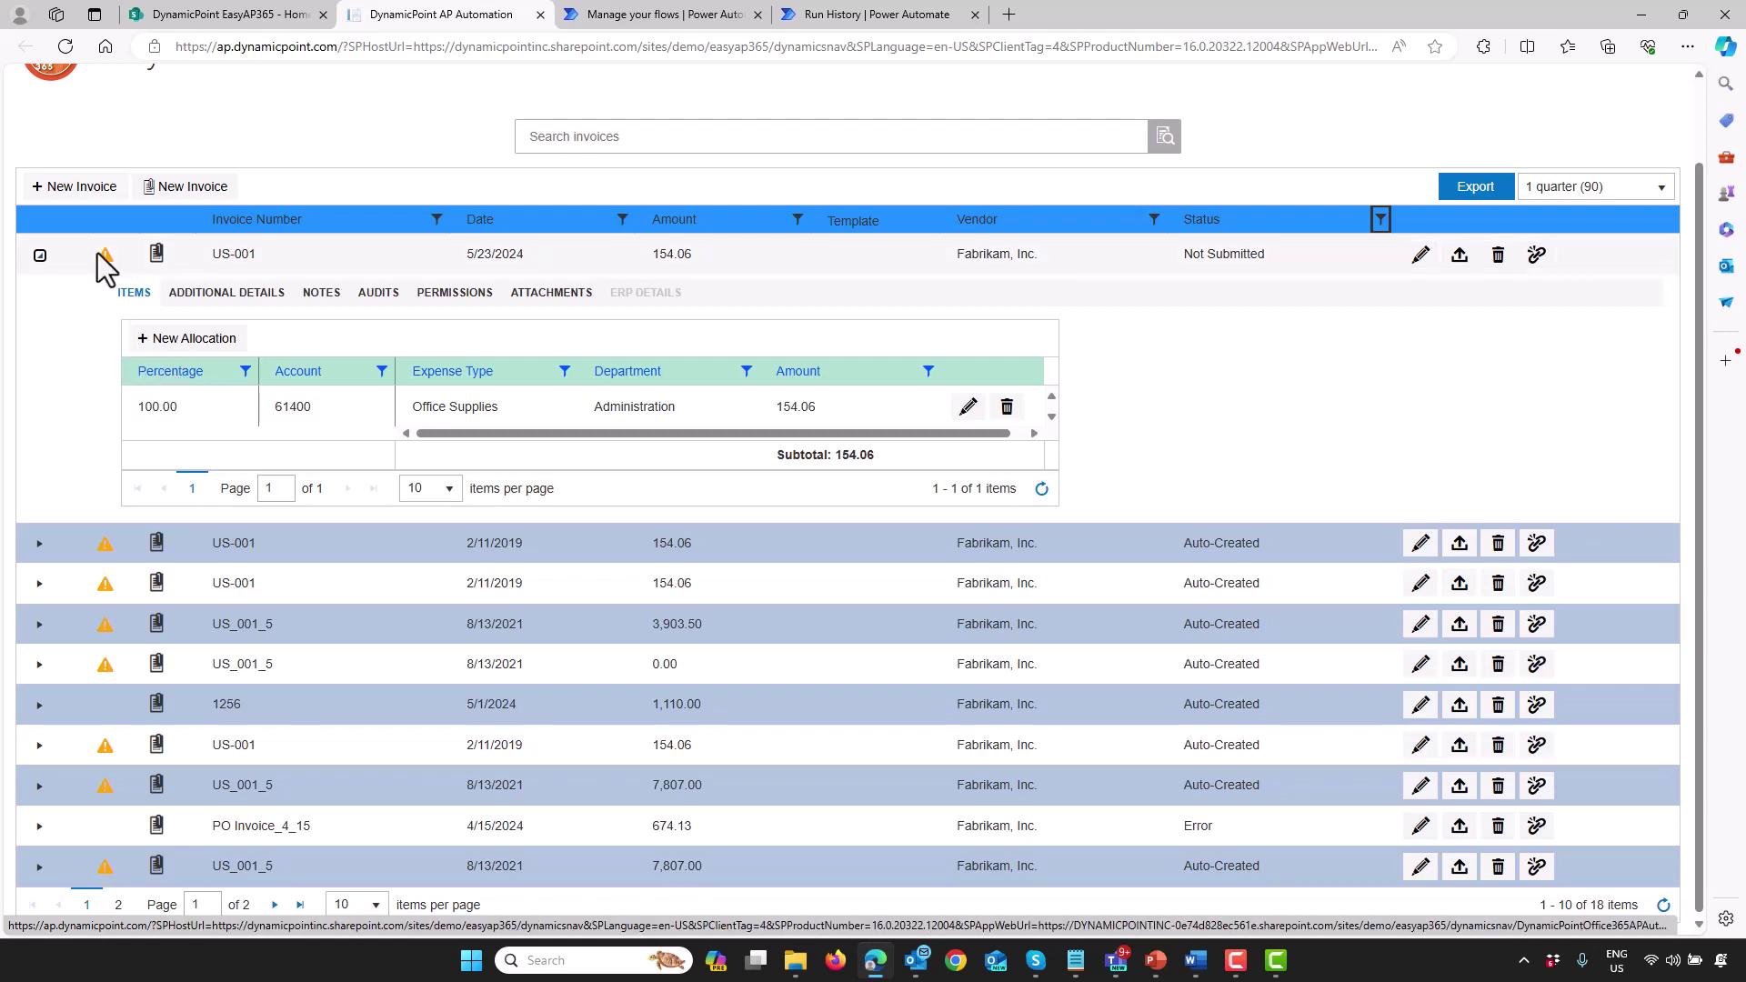
Step: Append _5235 to invoice number US-001, save, and expand it to view its 61400 allocation
click(1421, 255)
text(_)
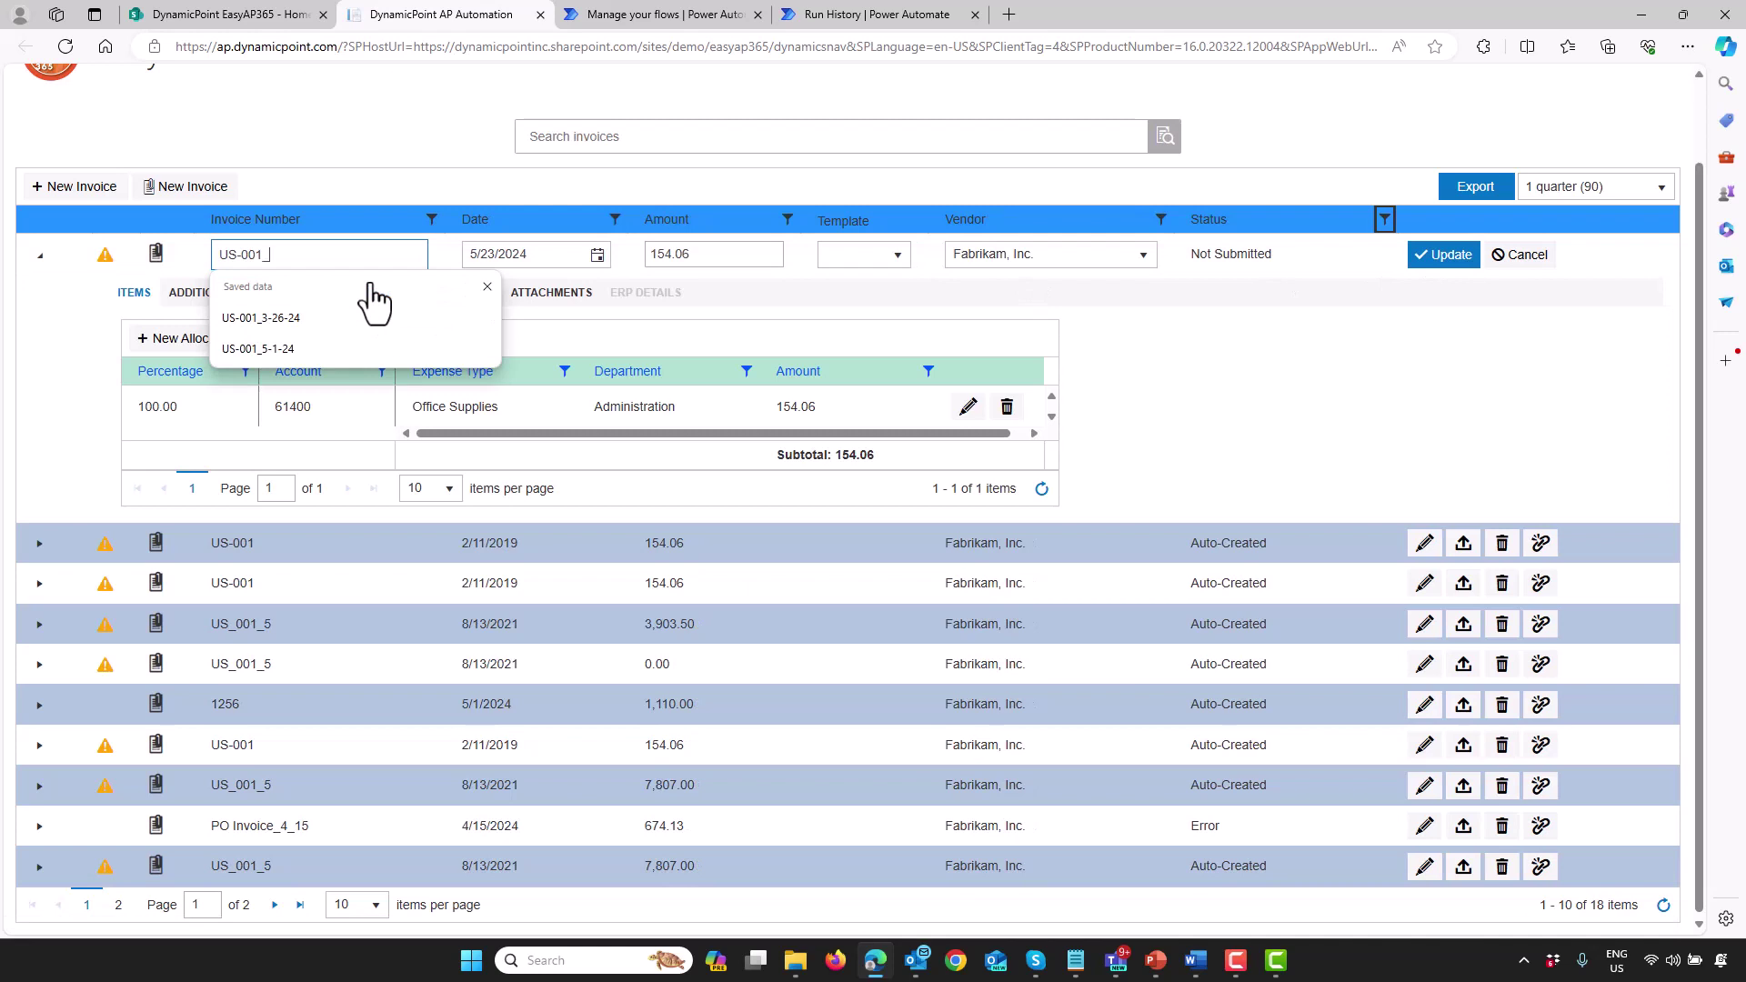
text(5235)
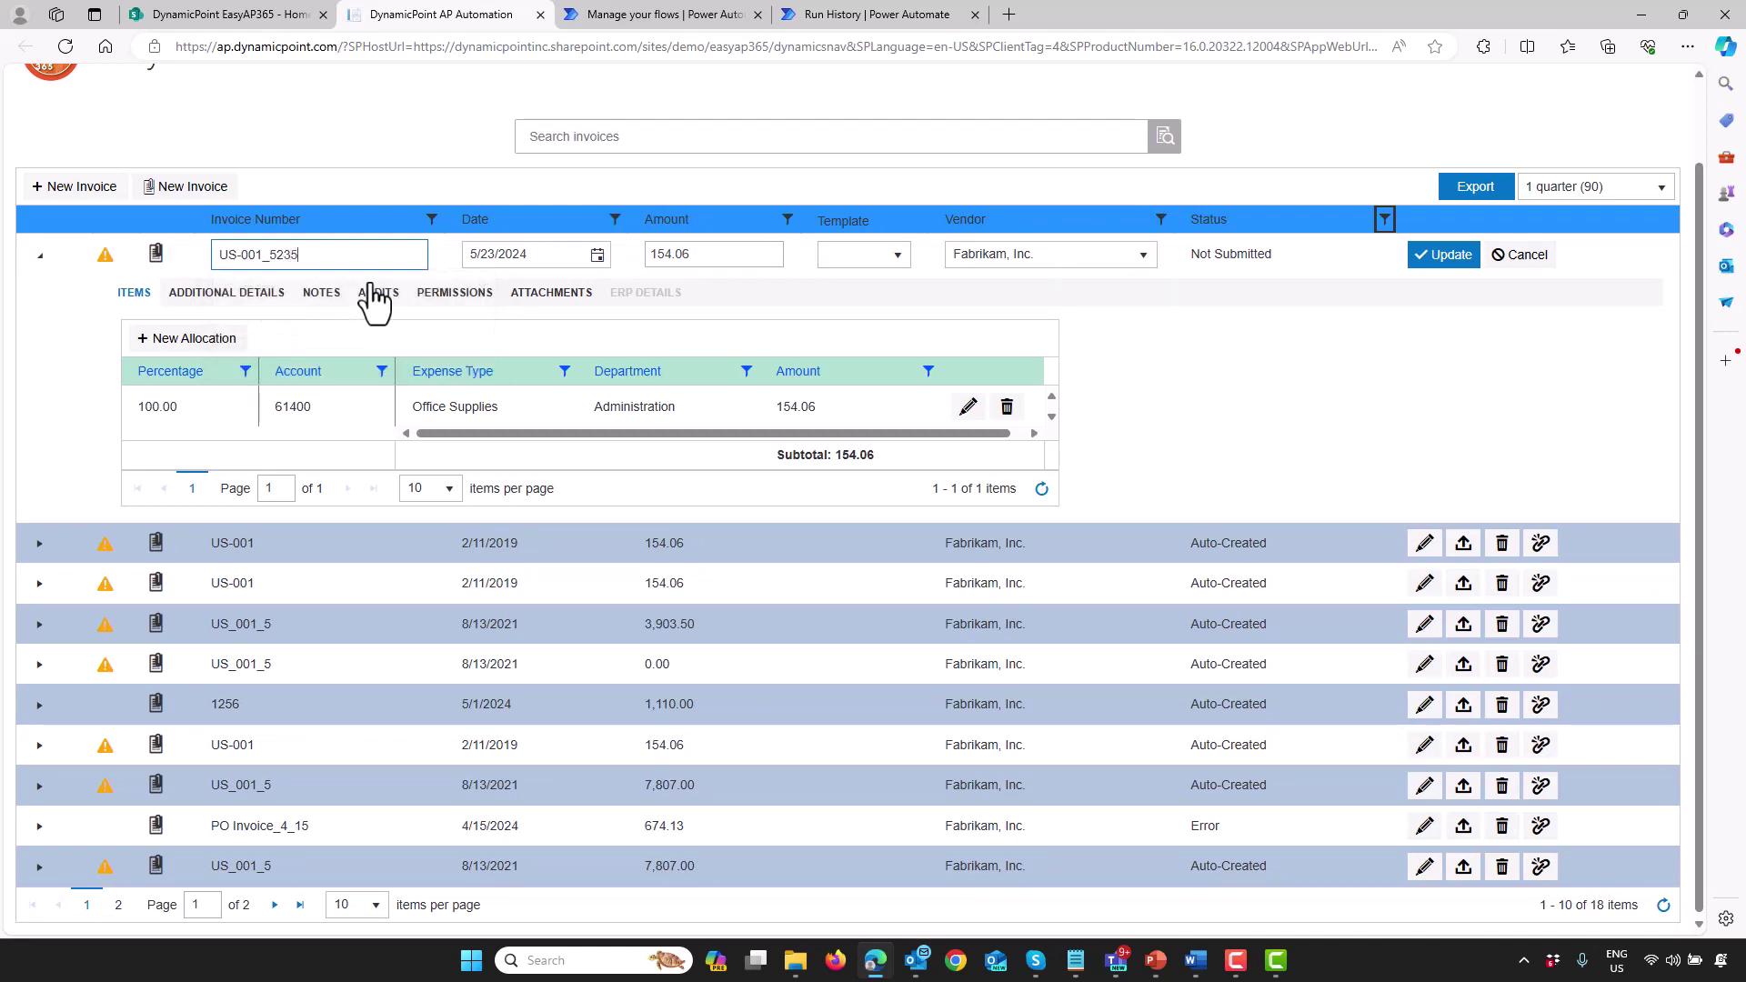
click(1428, 259)
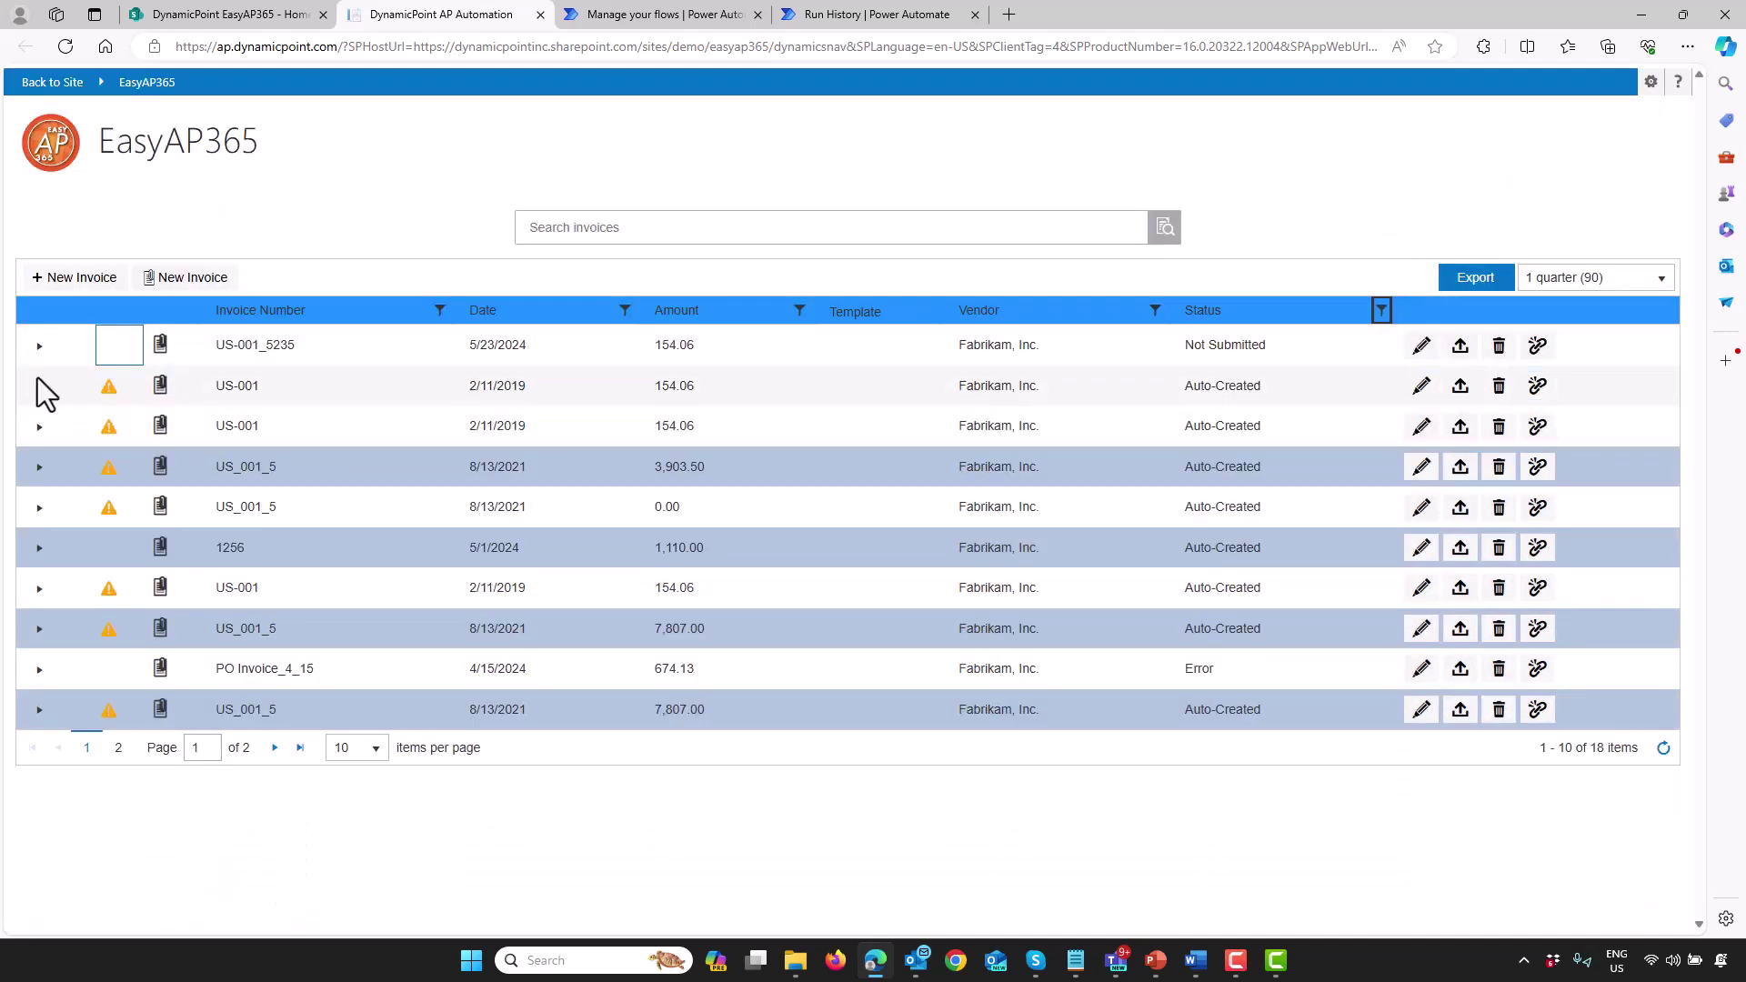
click(39, 346)
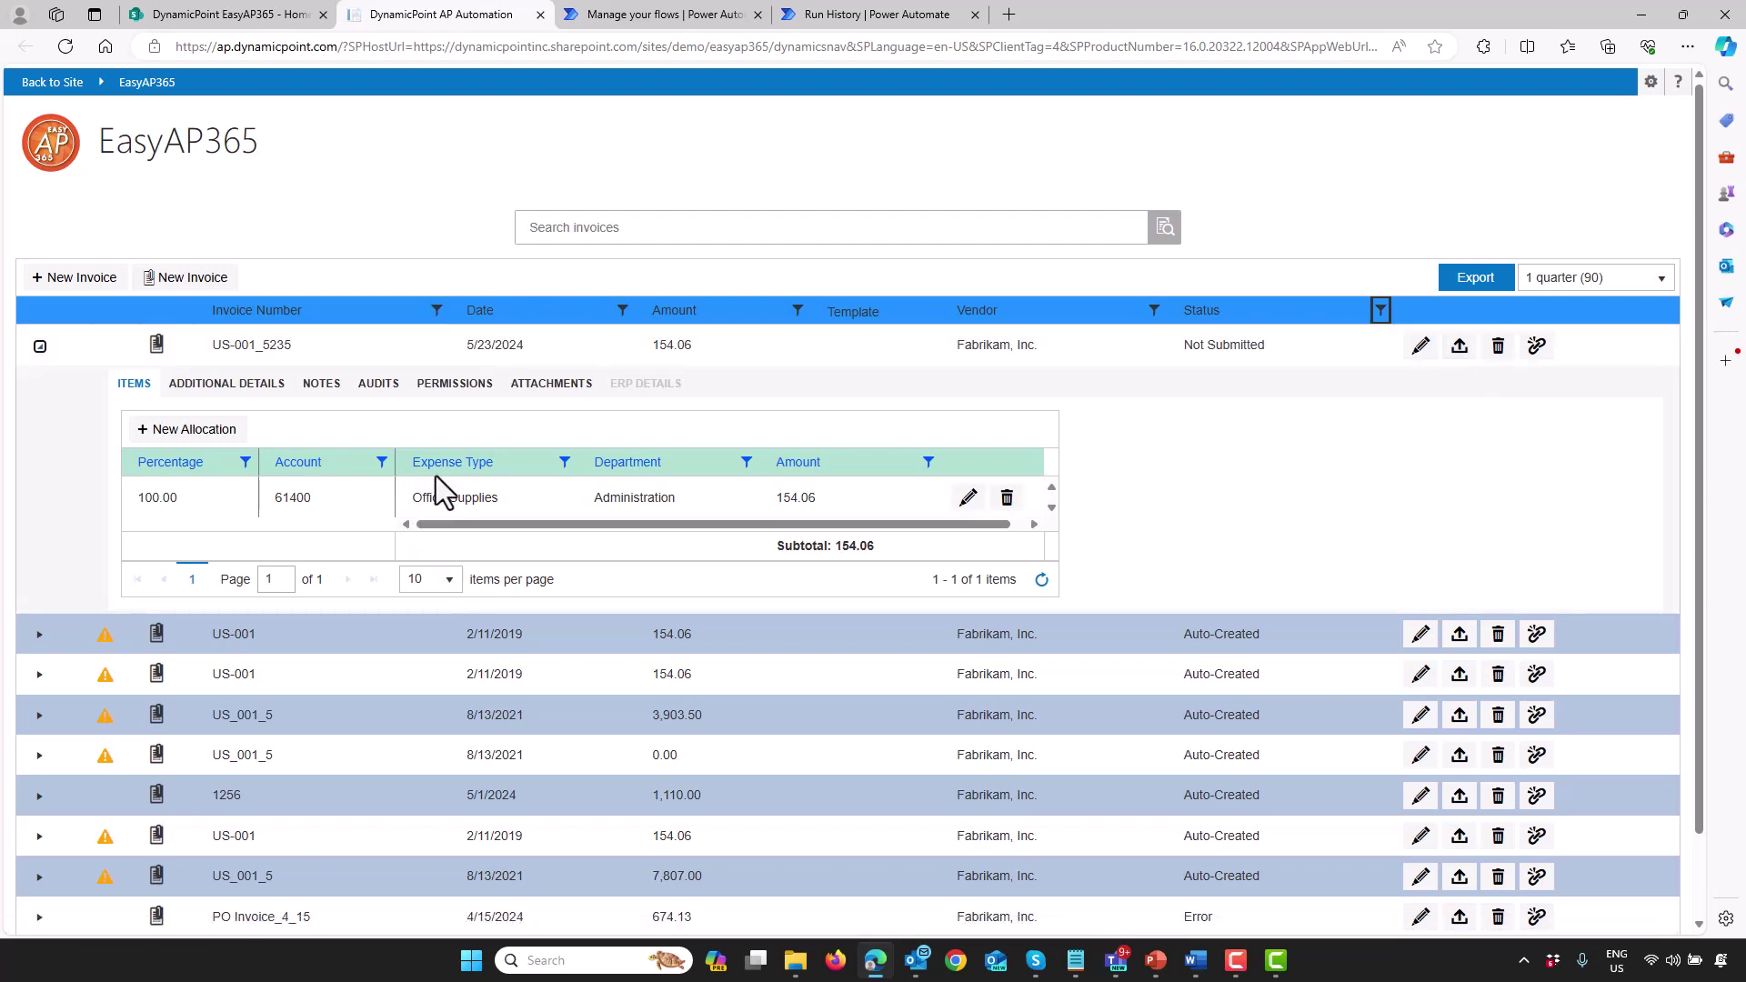
Step: Submit invoice US-001_5235 for approval and bring the Outlook window onto the screen
click(1464, 355)
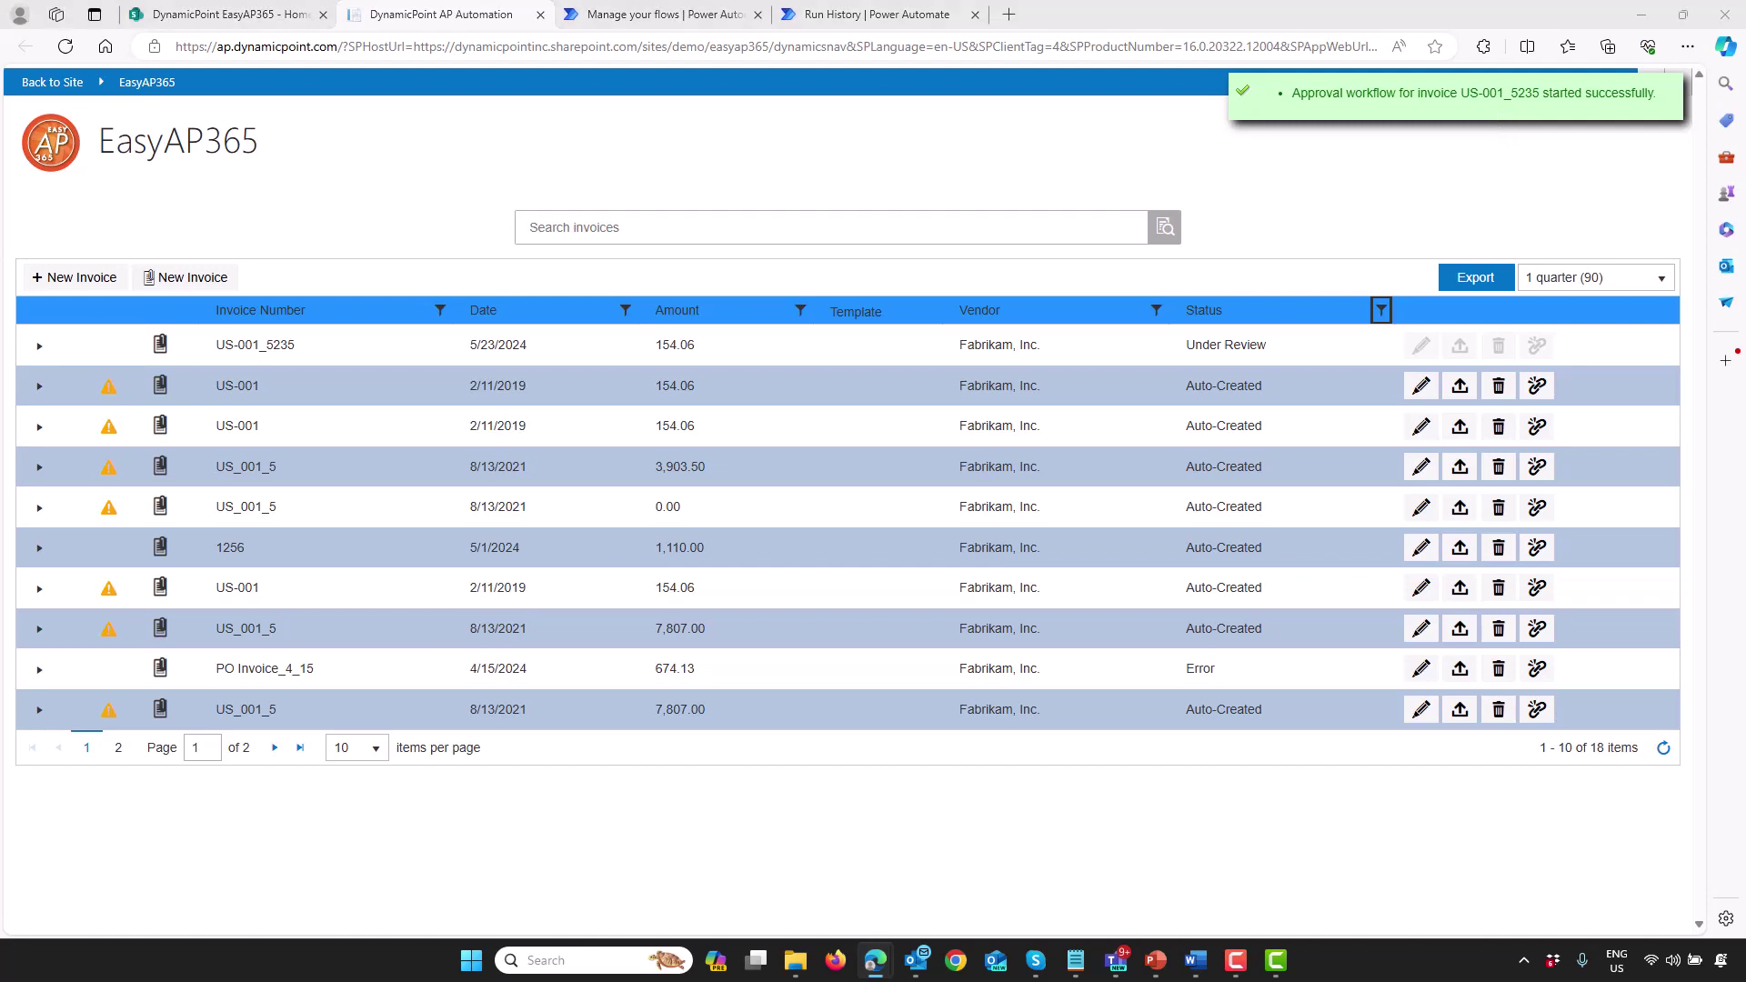
drag(1745, 460, 1082, 469)
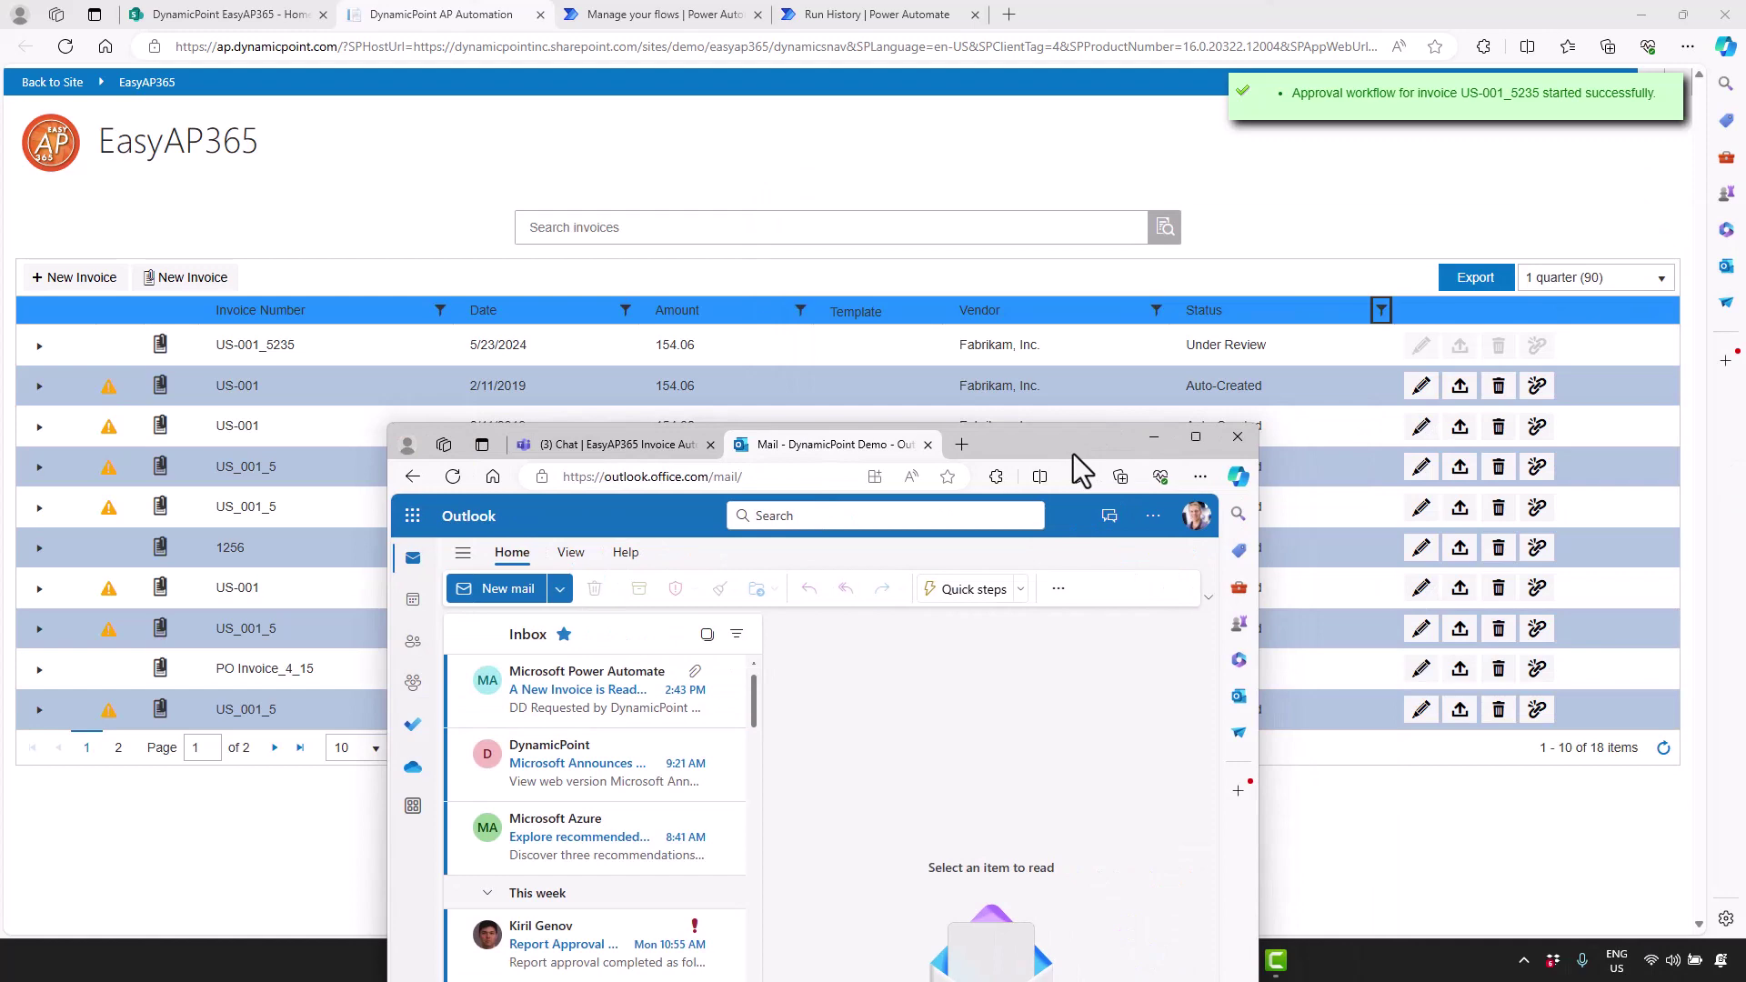
Step: Read the US-001_5235 approval email in Outlook, previewing Sample Invoice.png and checking the invoice in EasyAP365
double_click(1073, 455)
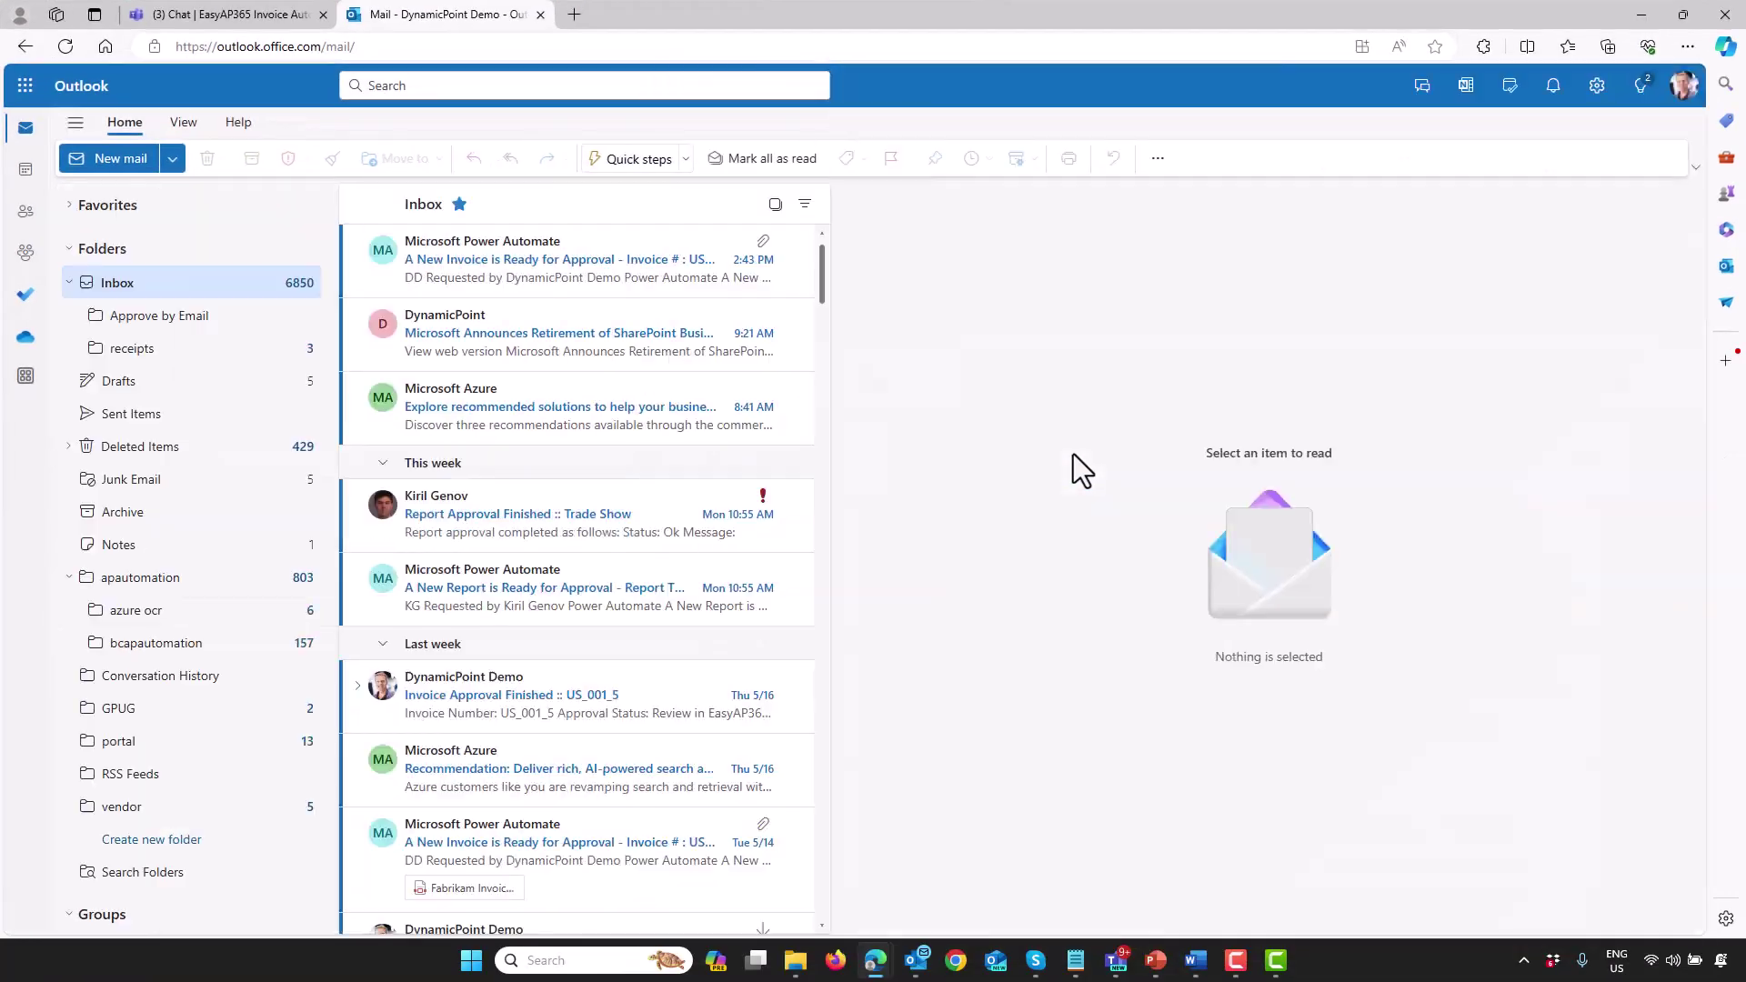
click(552, 279)
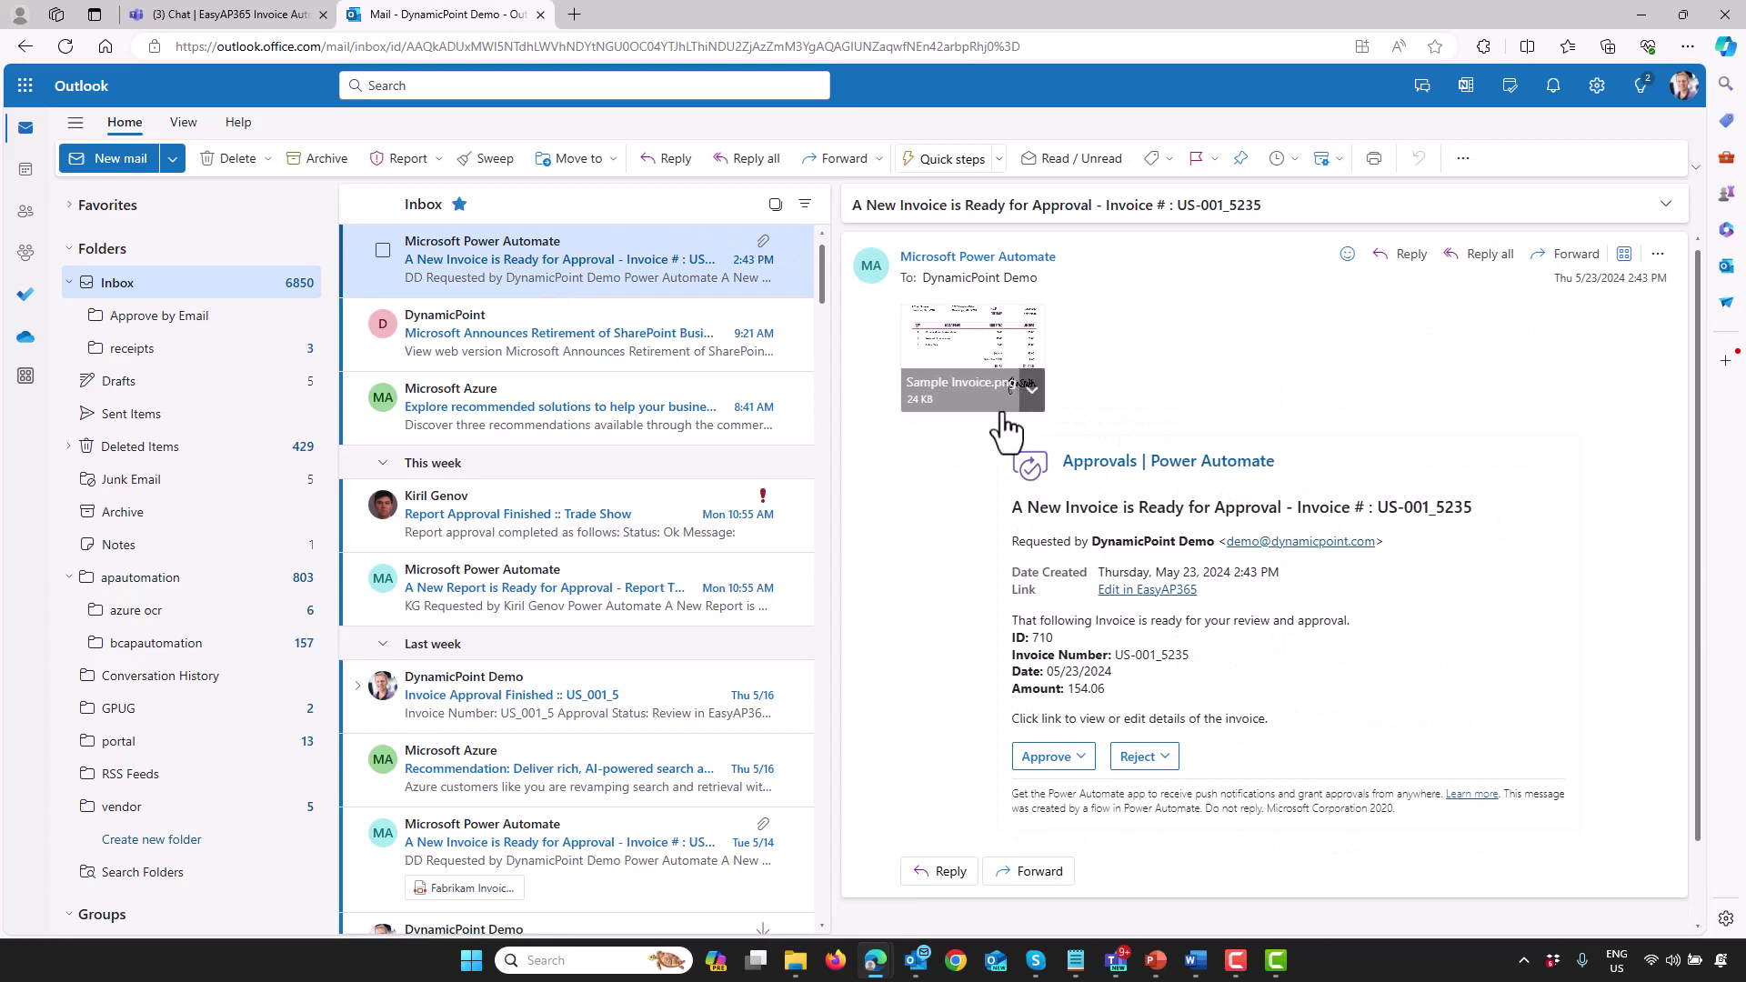
click(943, 351)
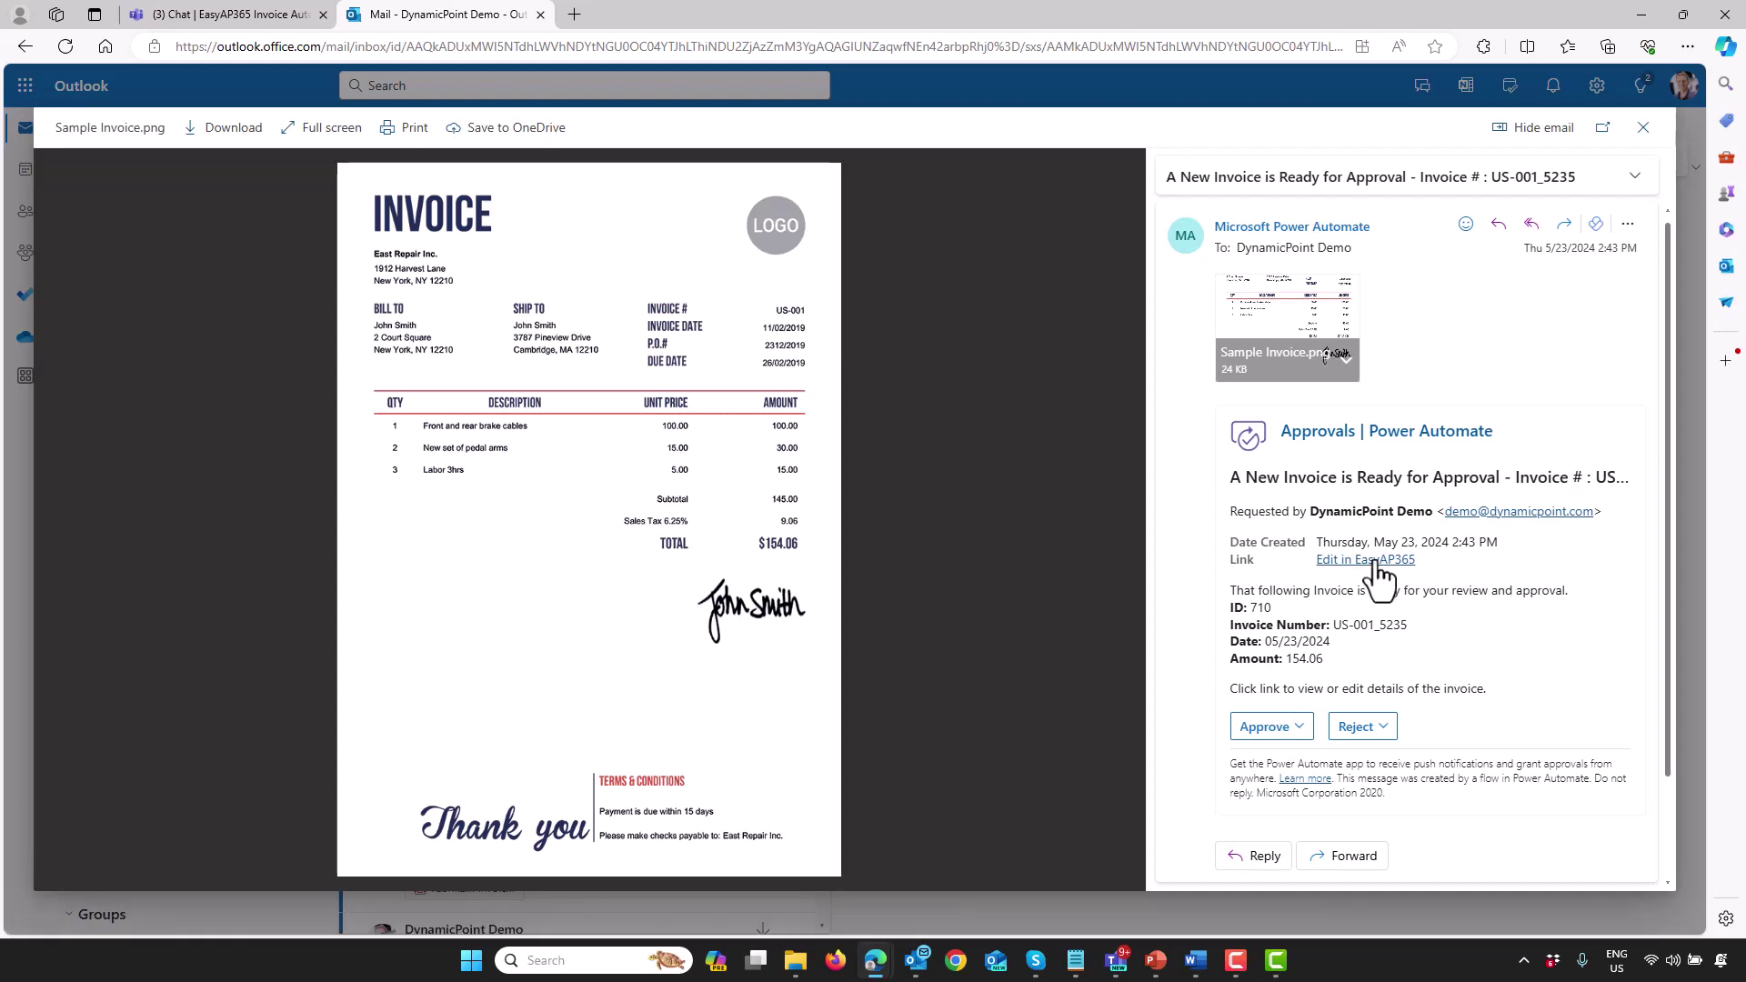
click(1375, 561)
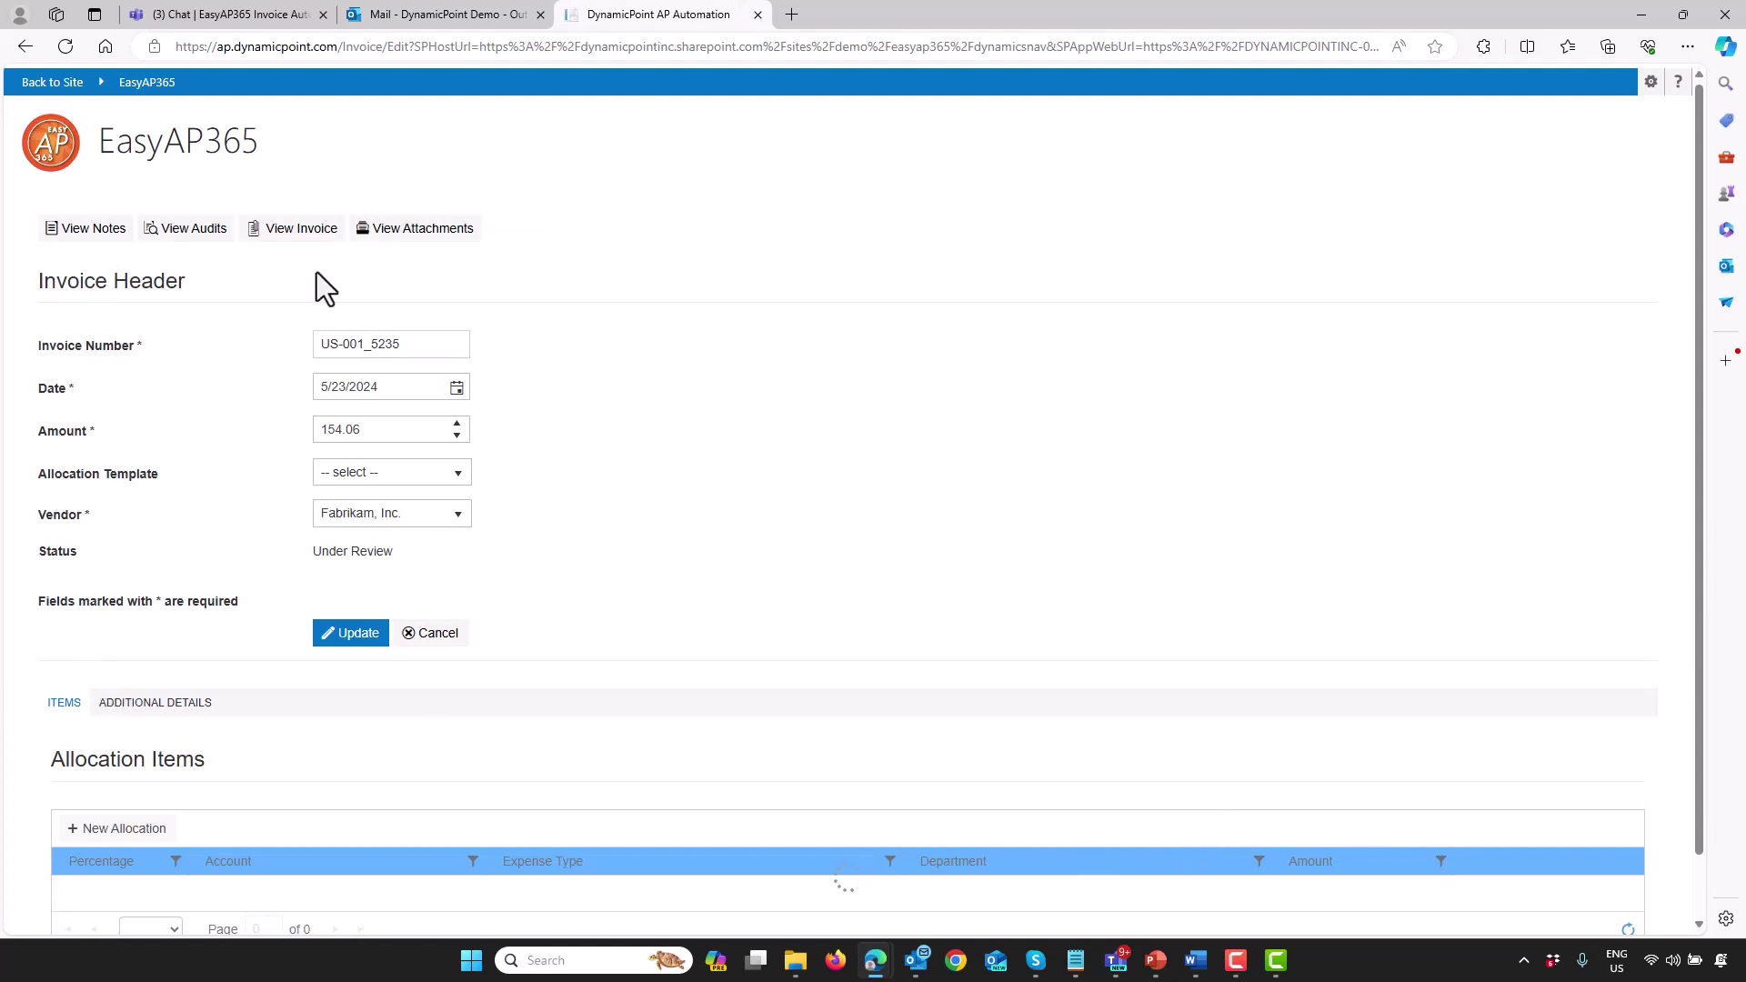
click(433, 19)
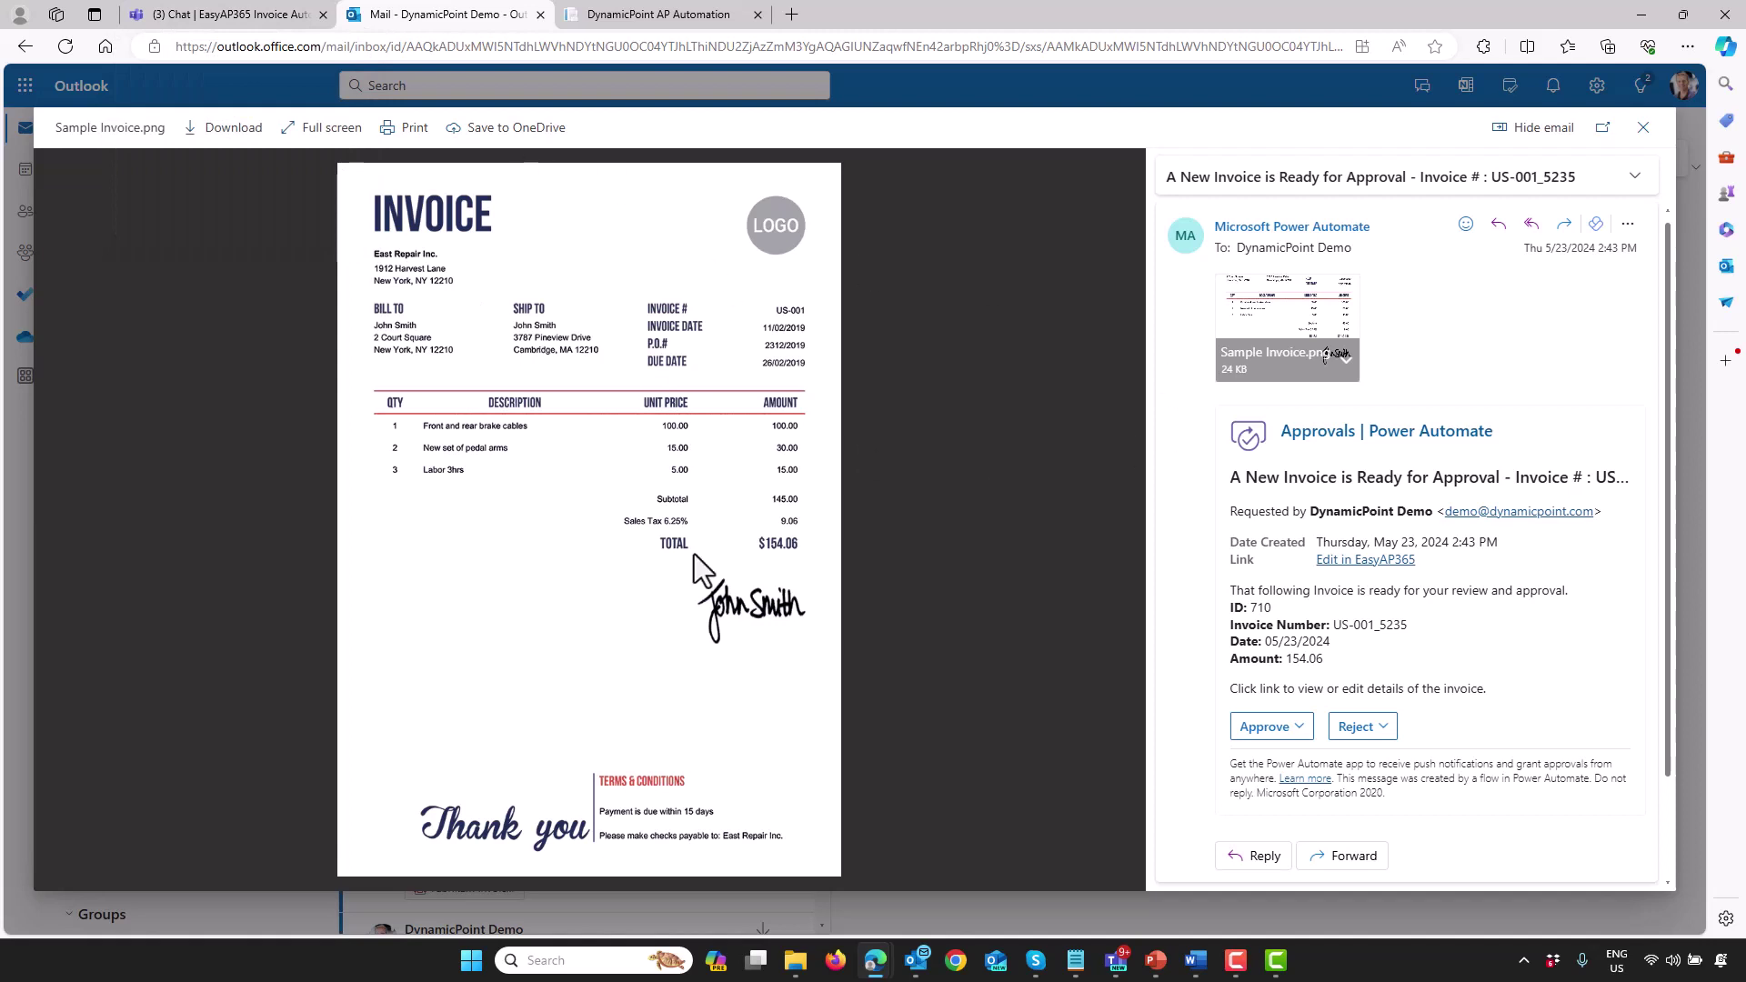
click(255, 18)
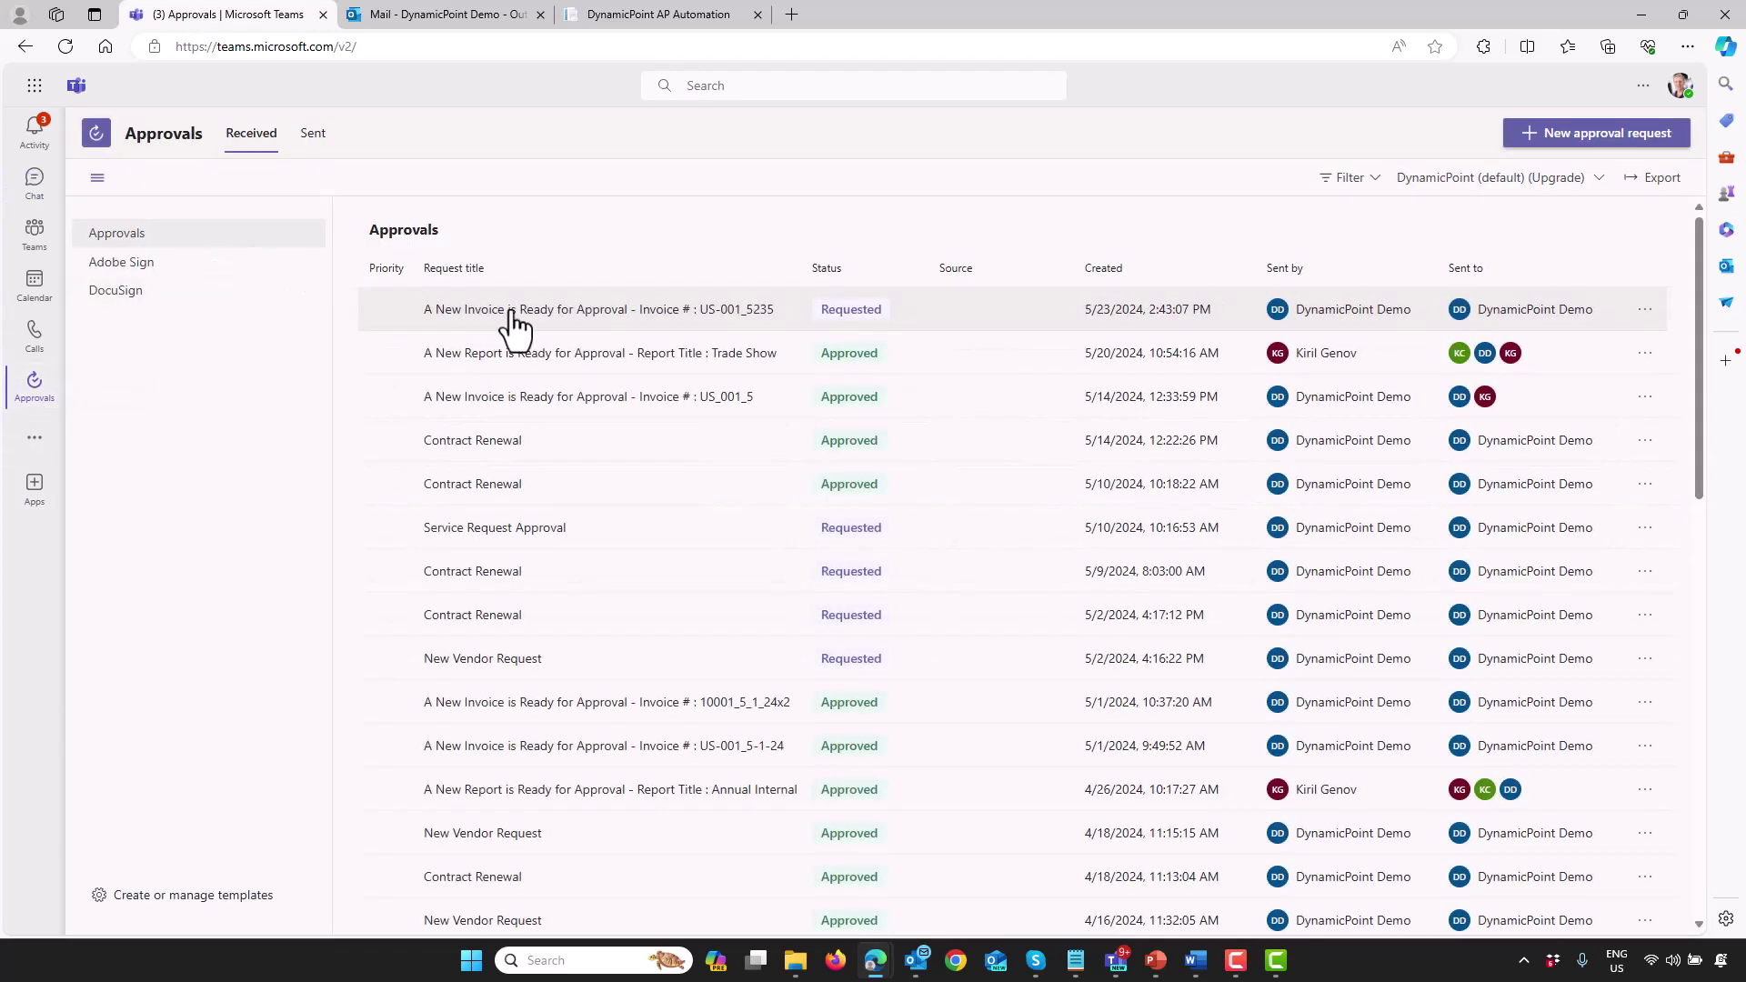
Step: Open the US-001_5235 request in Teams Approvals, comment 'This looks good!', and approve it
click(515, 318)
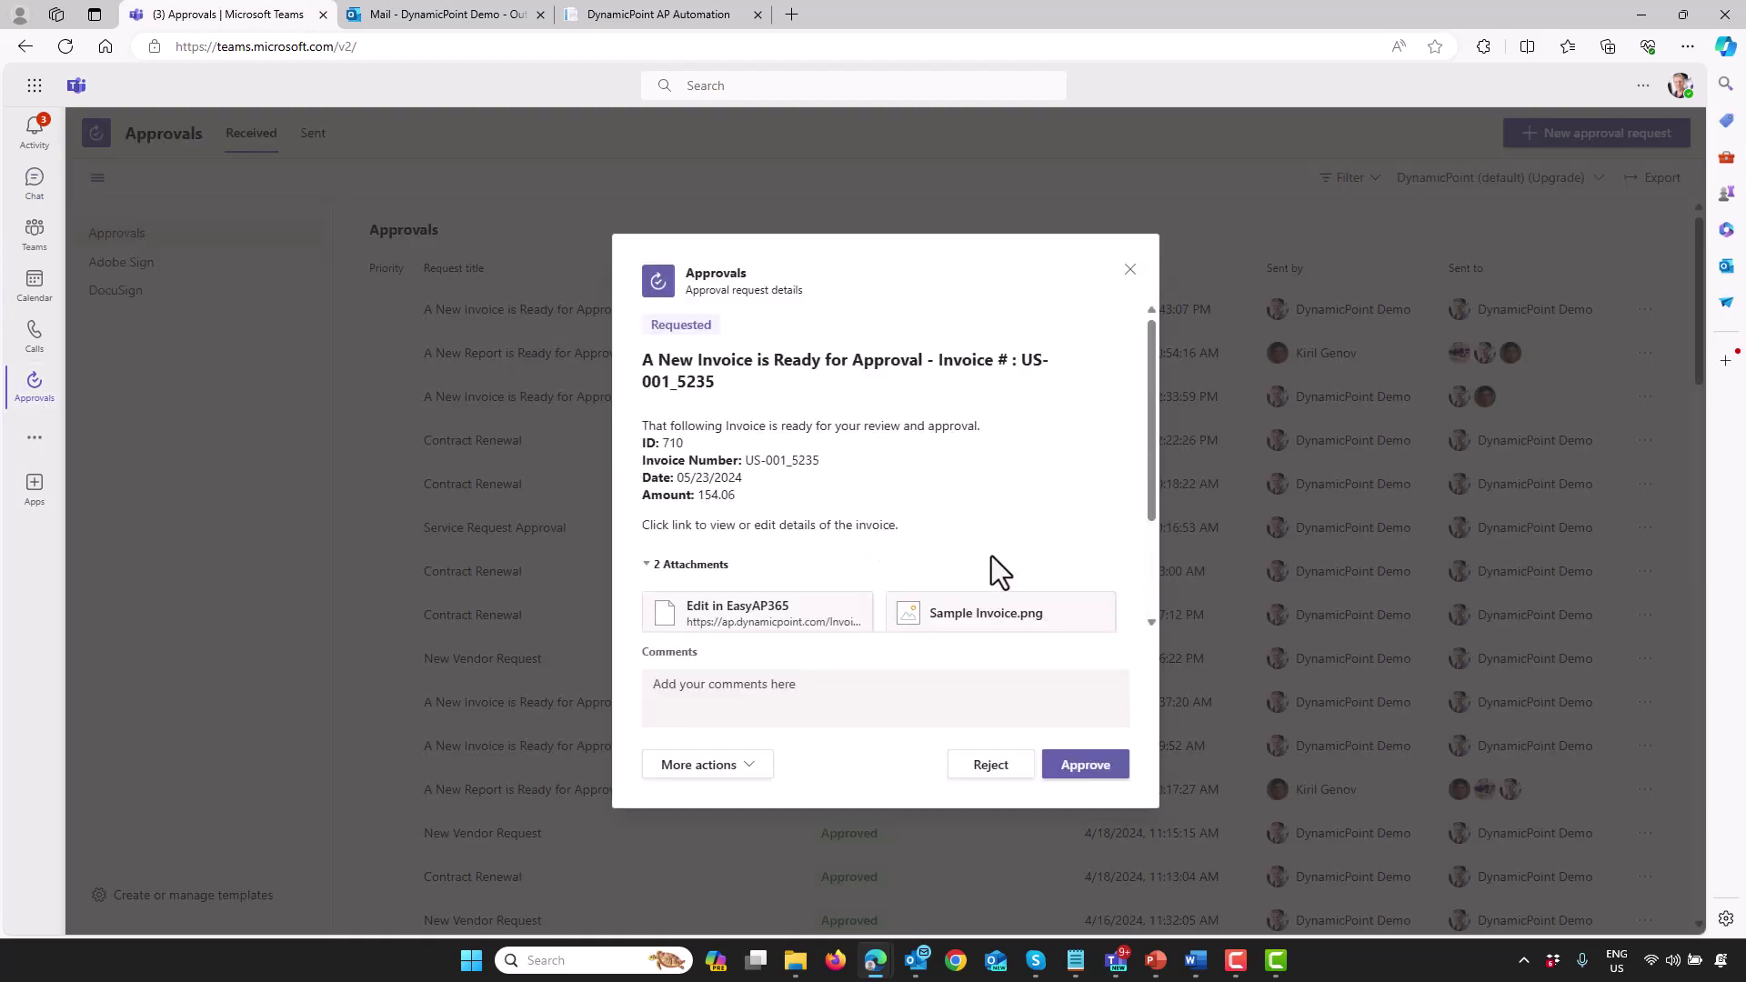
scroll(995, 551, down, 1)
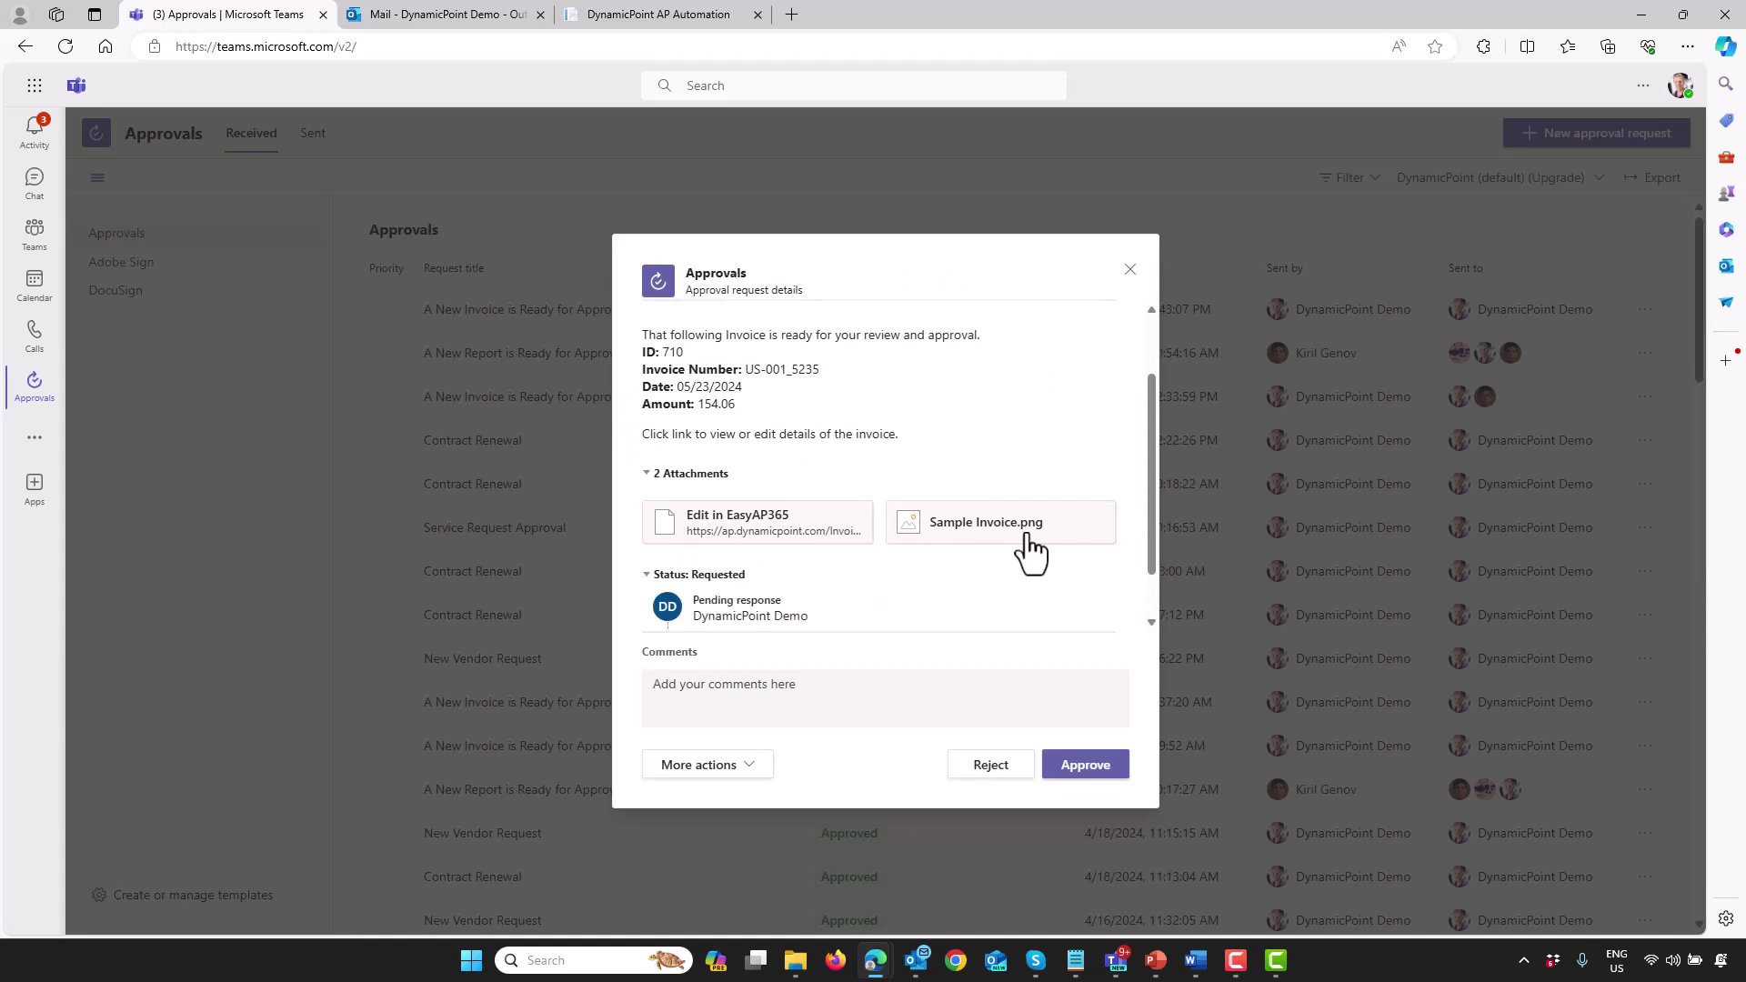
scroll(1032, 550, down, 1)
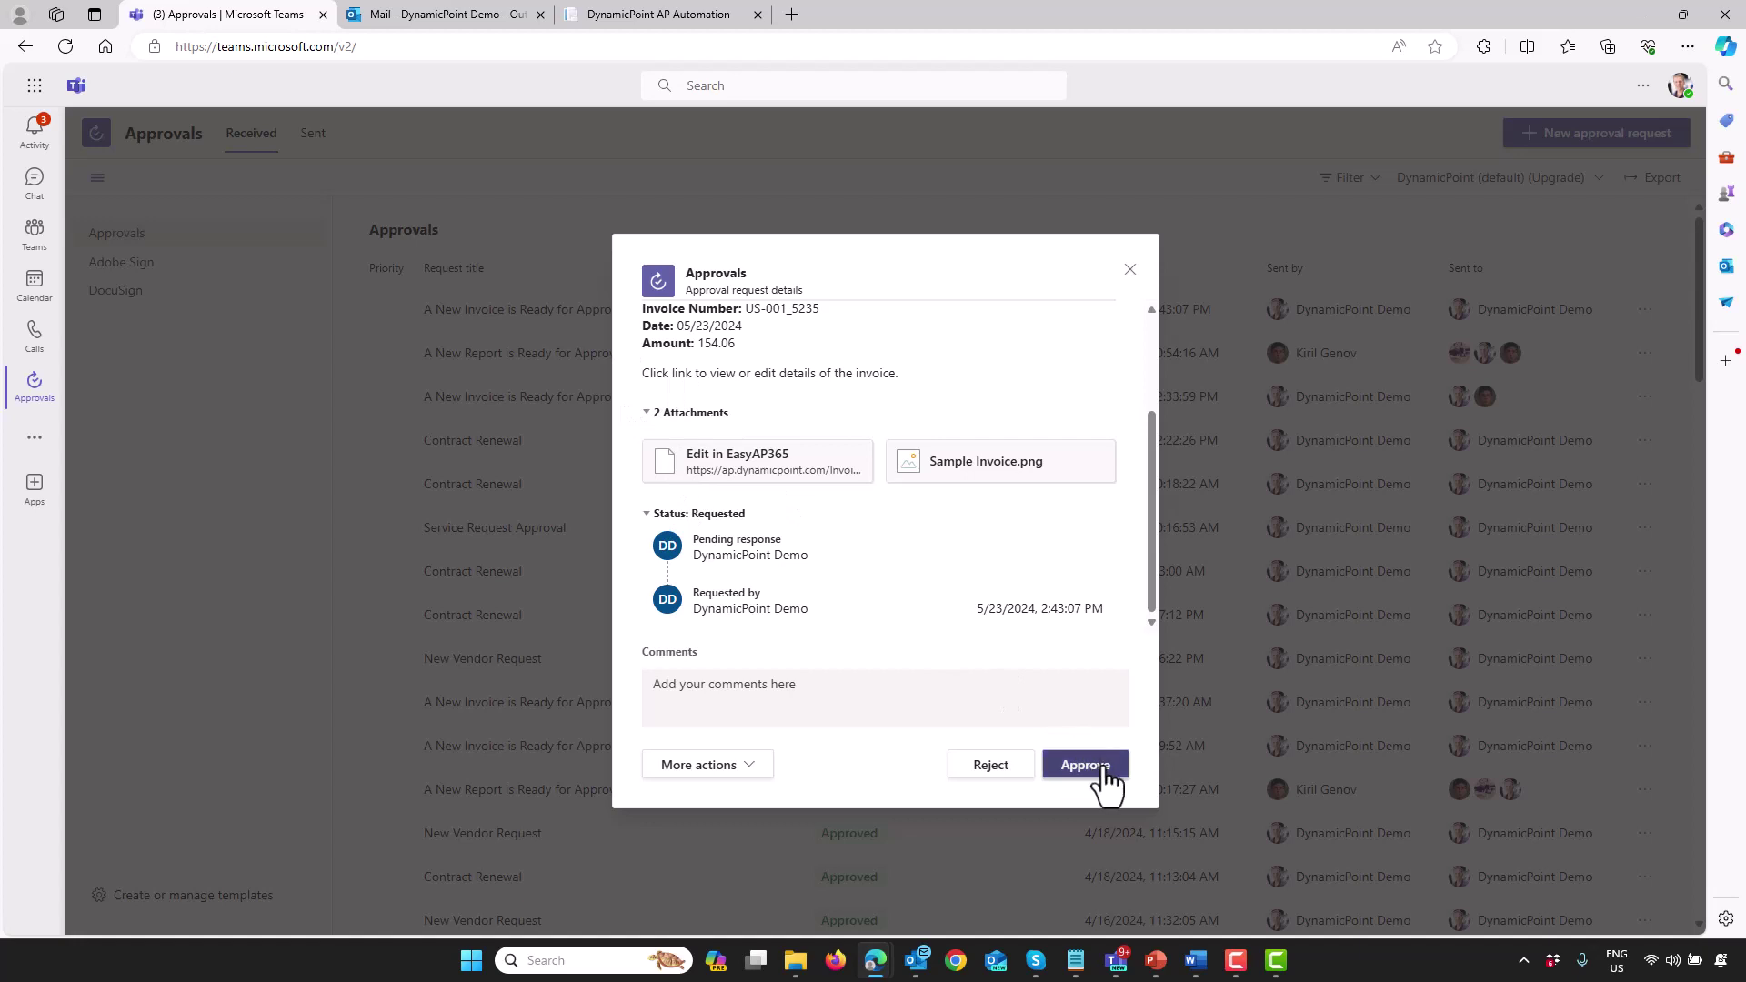
click(962, 687)
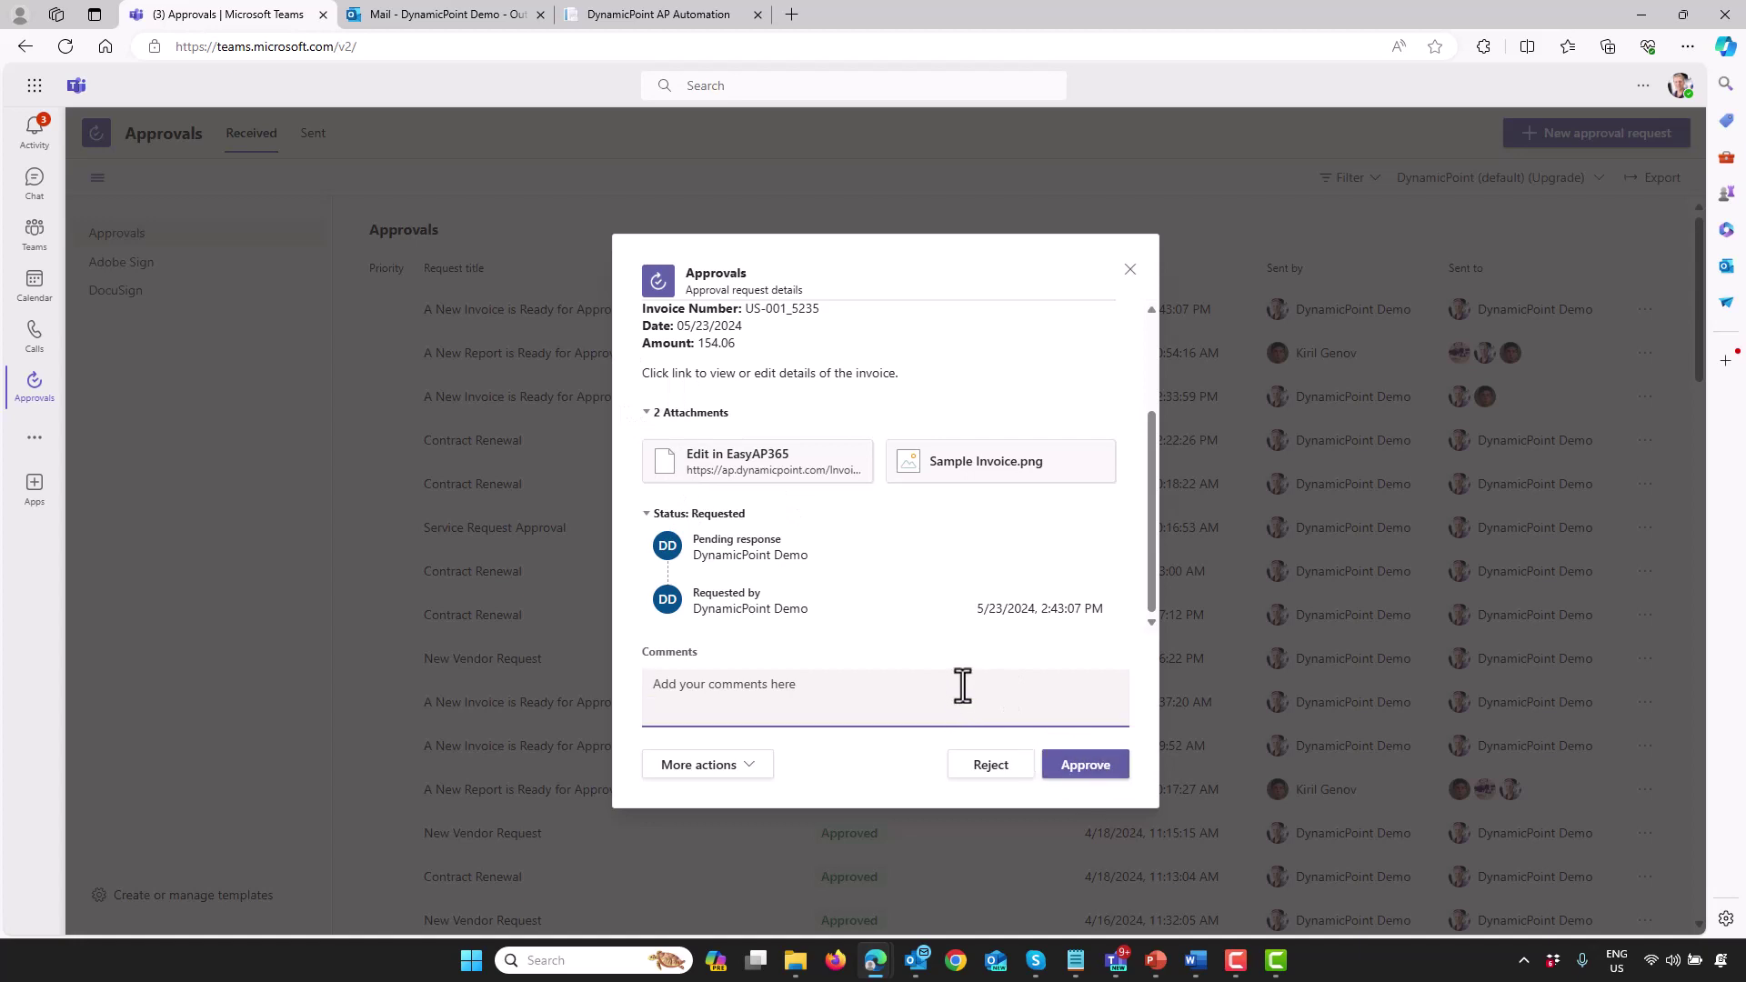
text(This looks good!)
click(1060, 767)
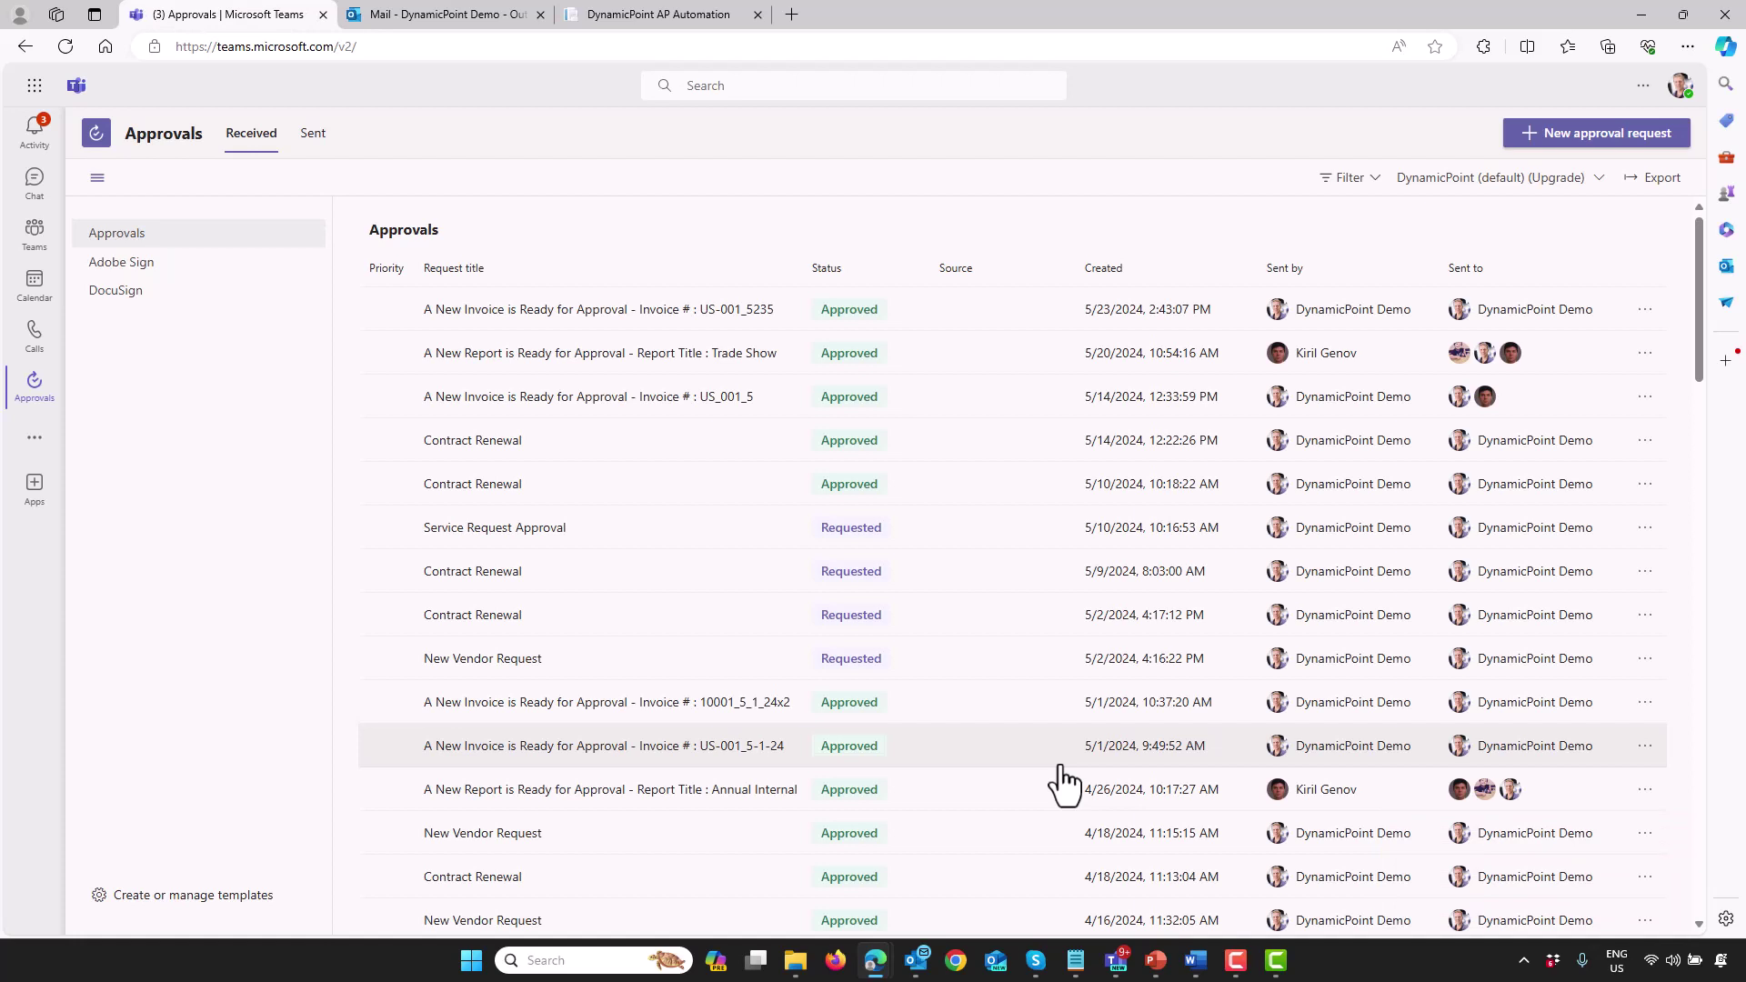
key(F10)
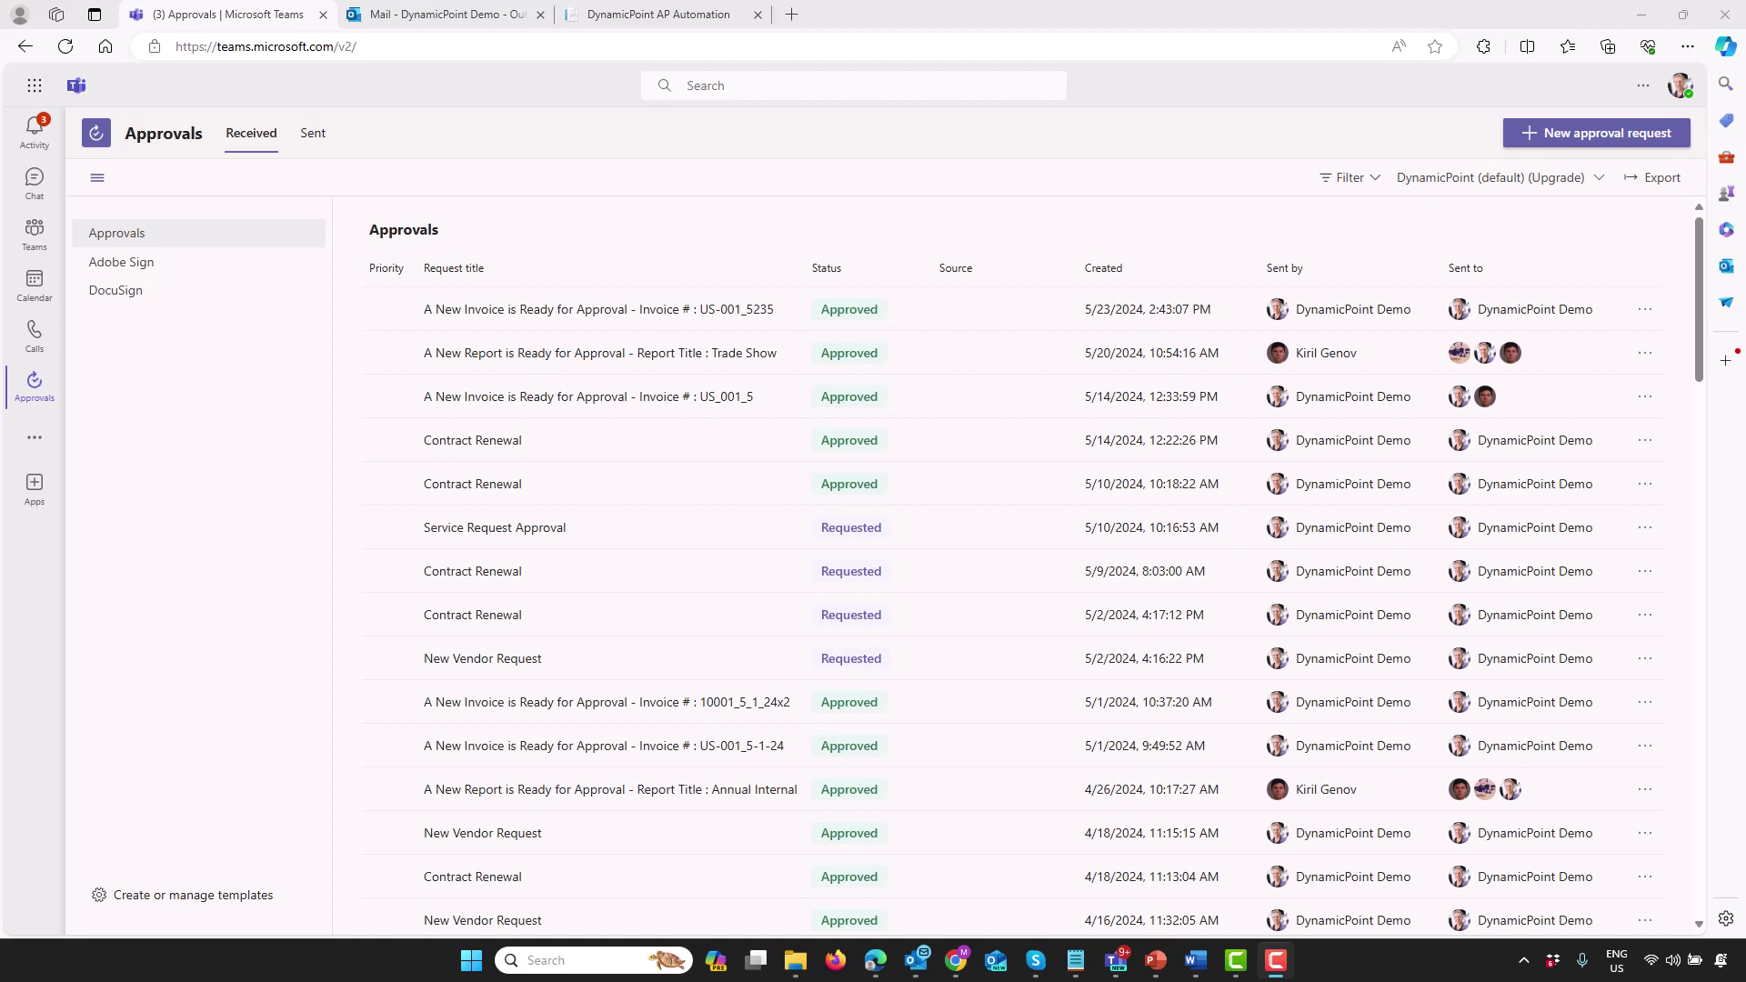
Step: Reload the EasyAP365 invoice list, clear the Status filter, and expand the US-001_5235 row
click(715, 27)
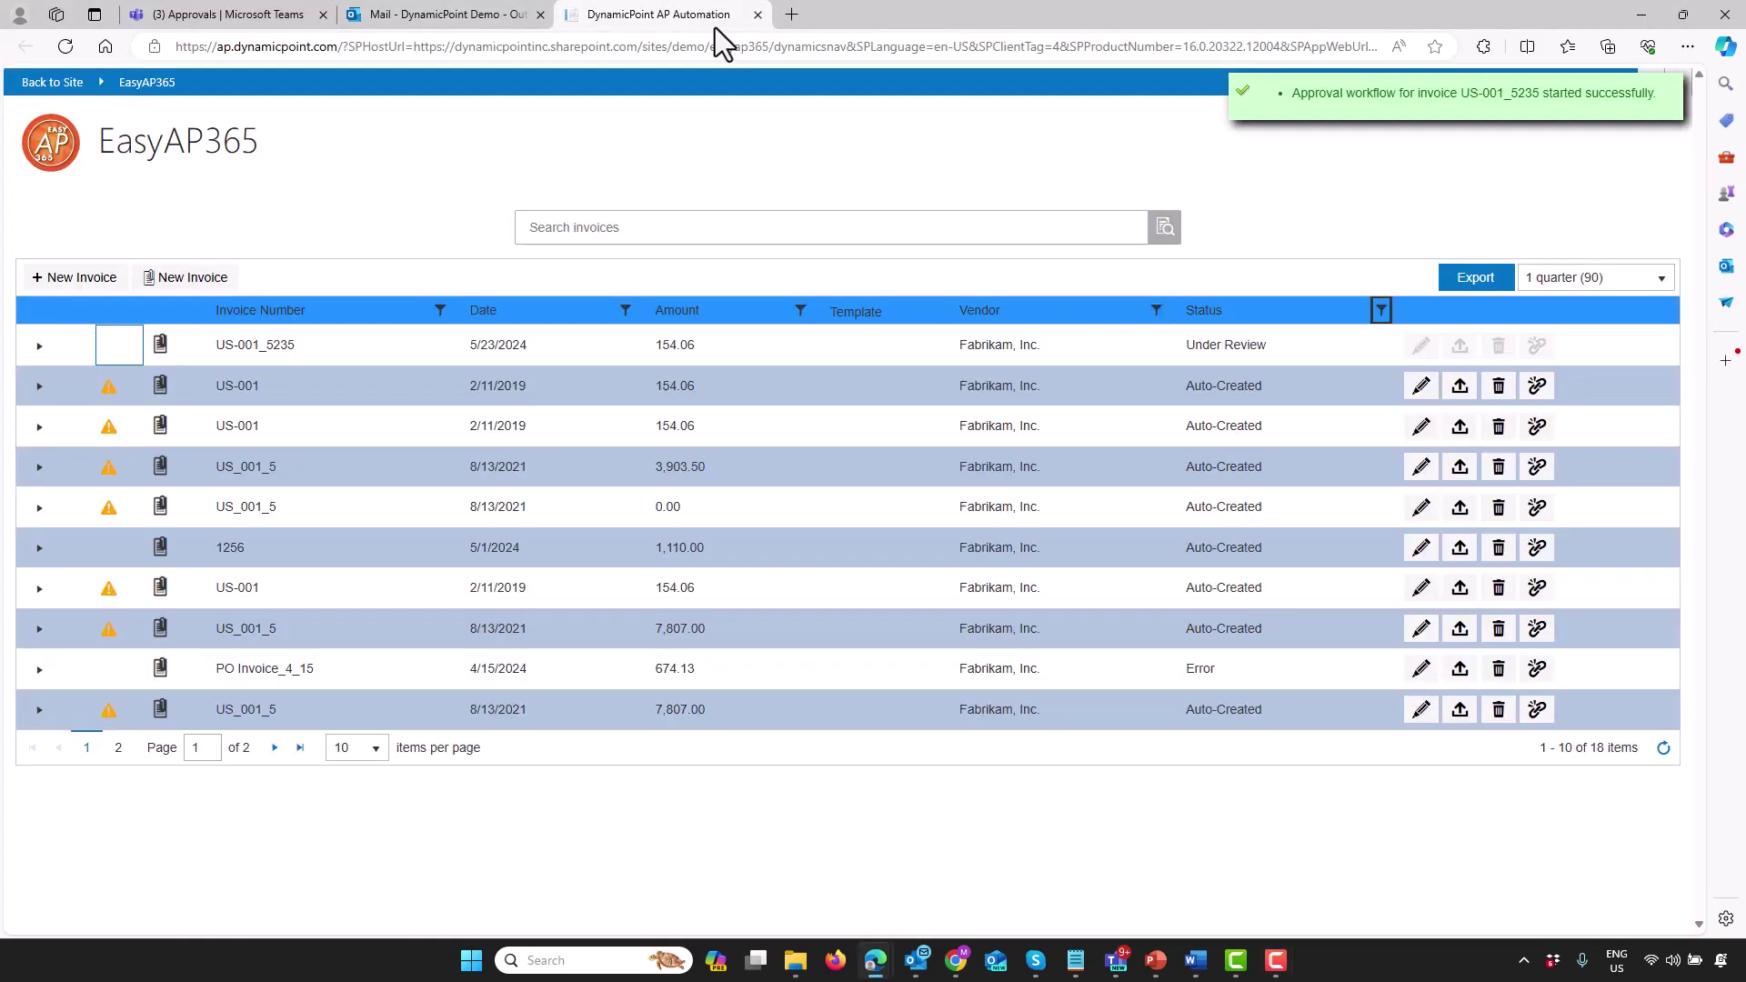
click(635, 53)
key(Return)
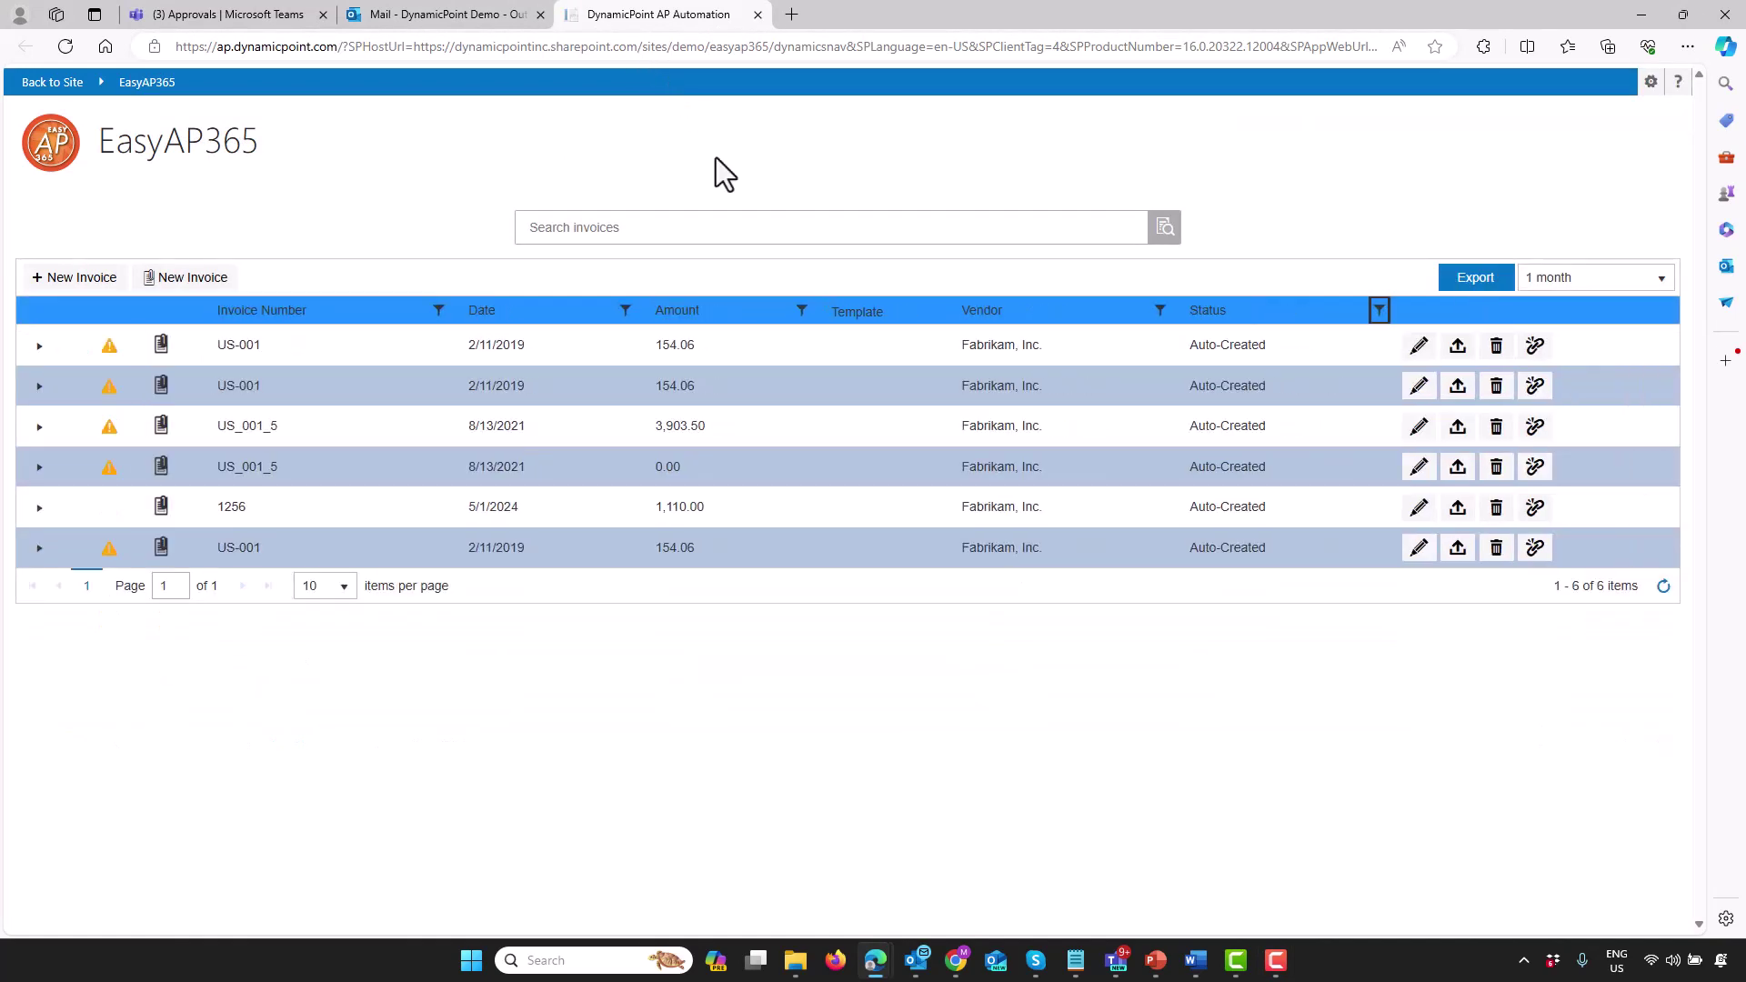
click(1379, 311)
click(1424, 442)
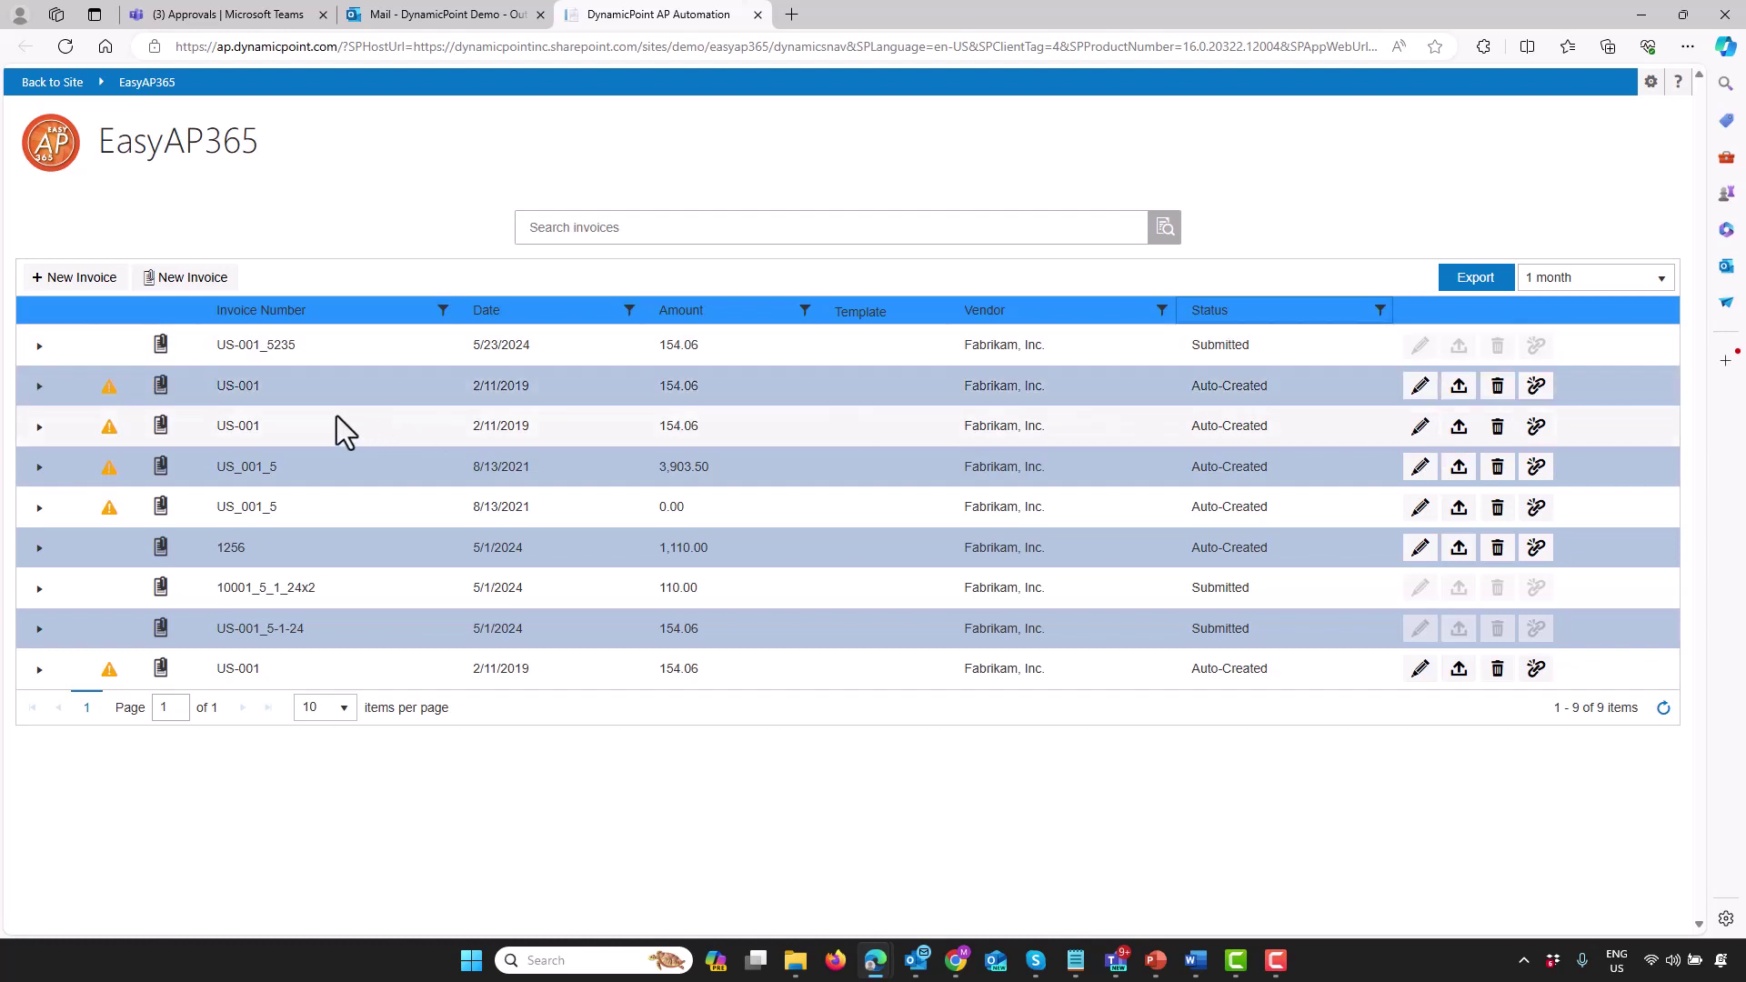
click(39, 347)
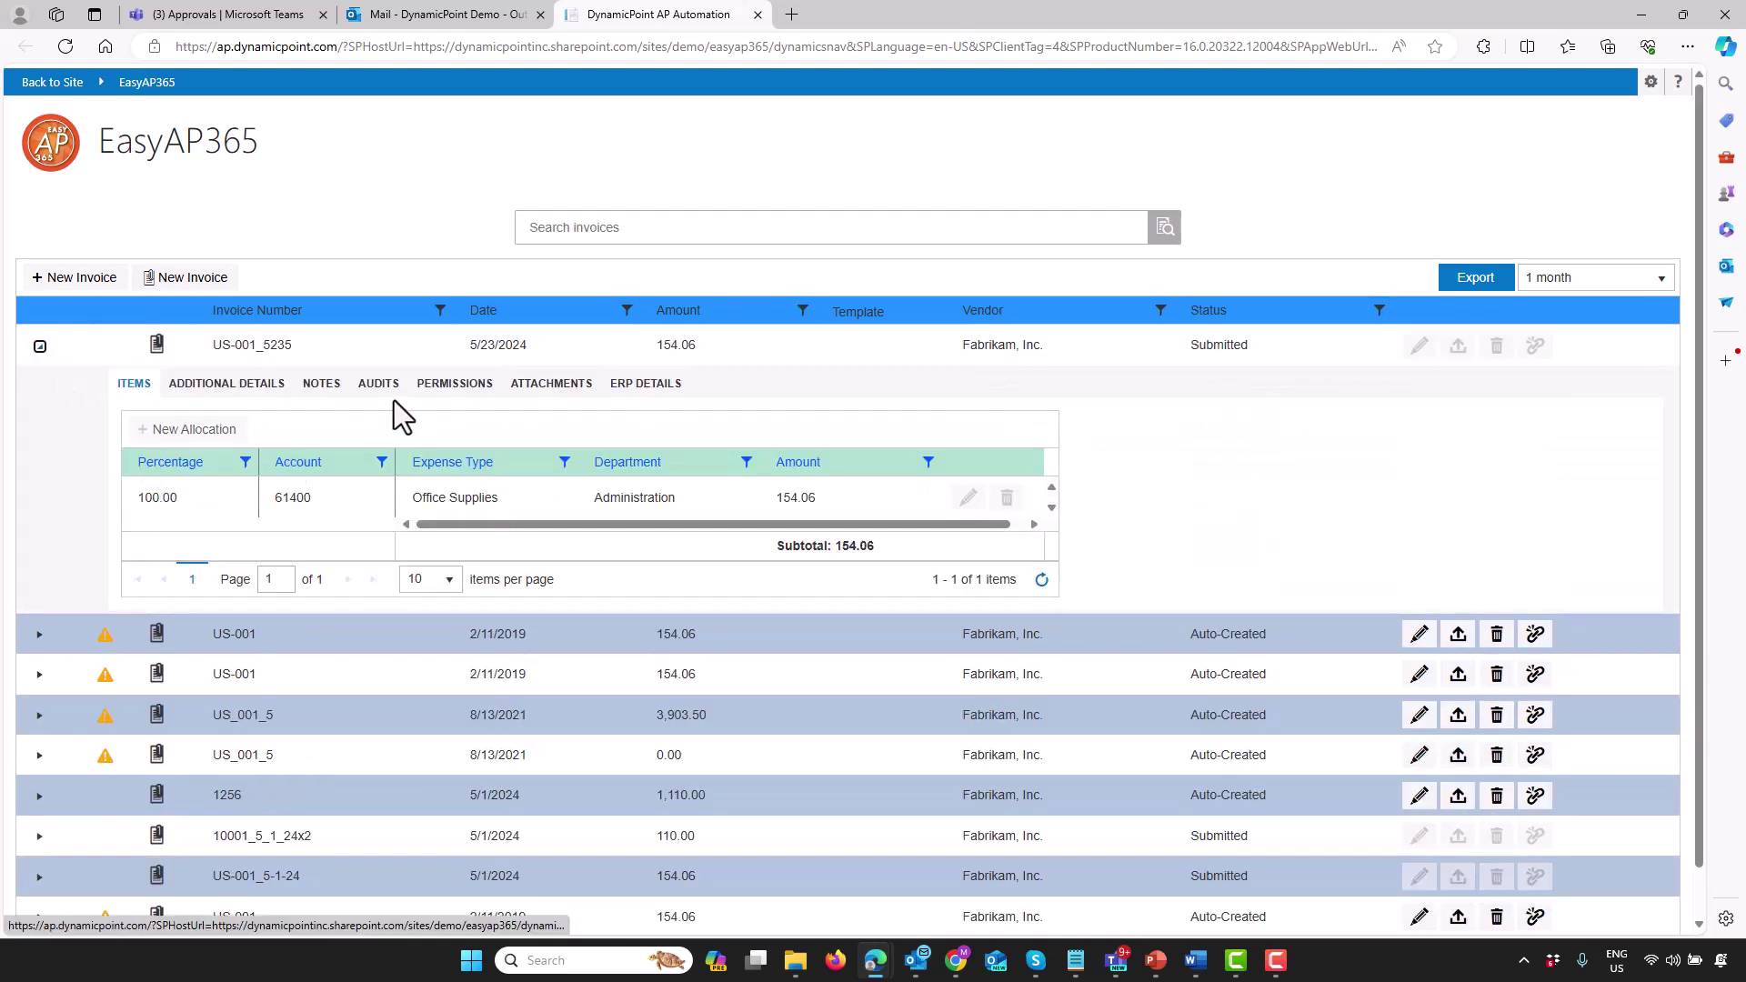
Step: Check the AUDITS, NOTES and ERP DETAILS tabs and select transaction number 108204
click(379, 384)
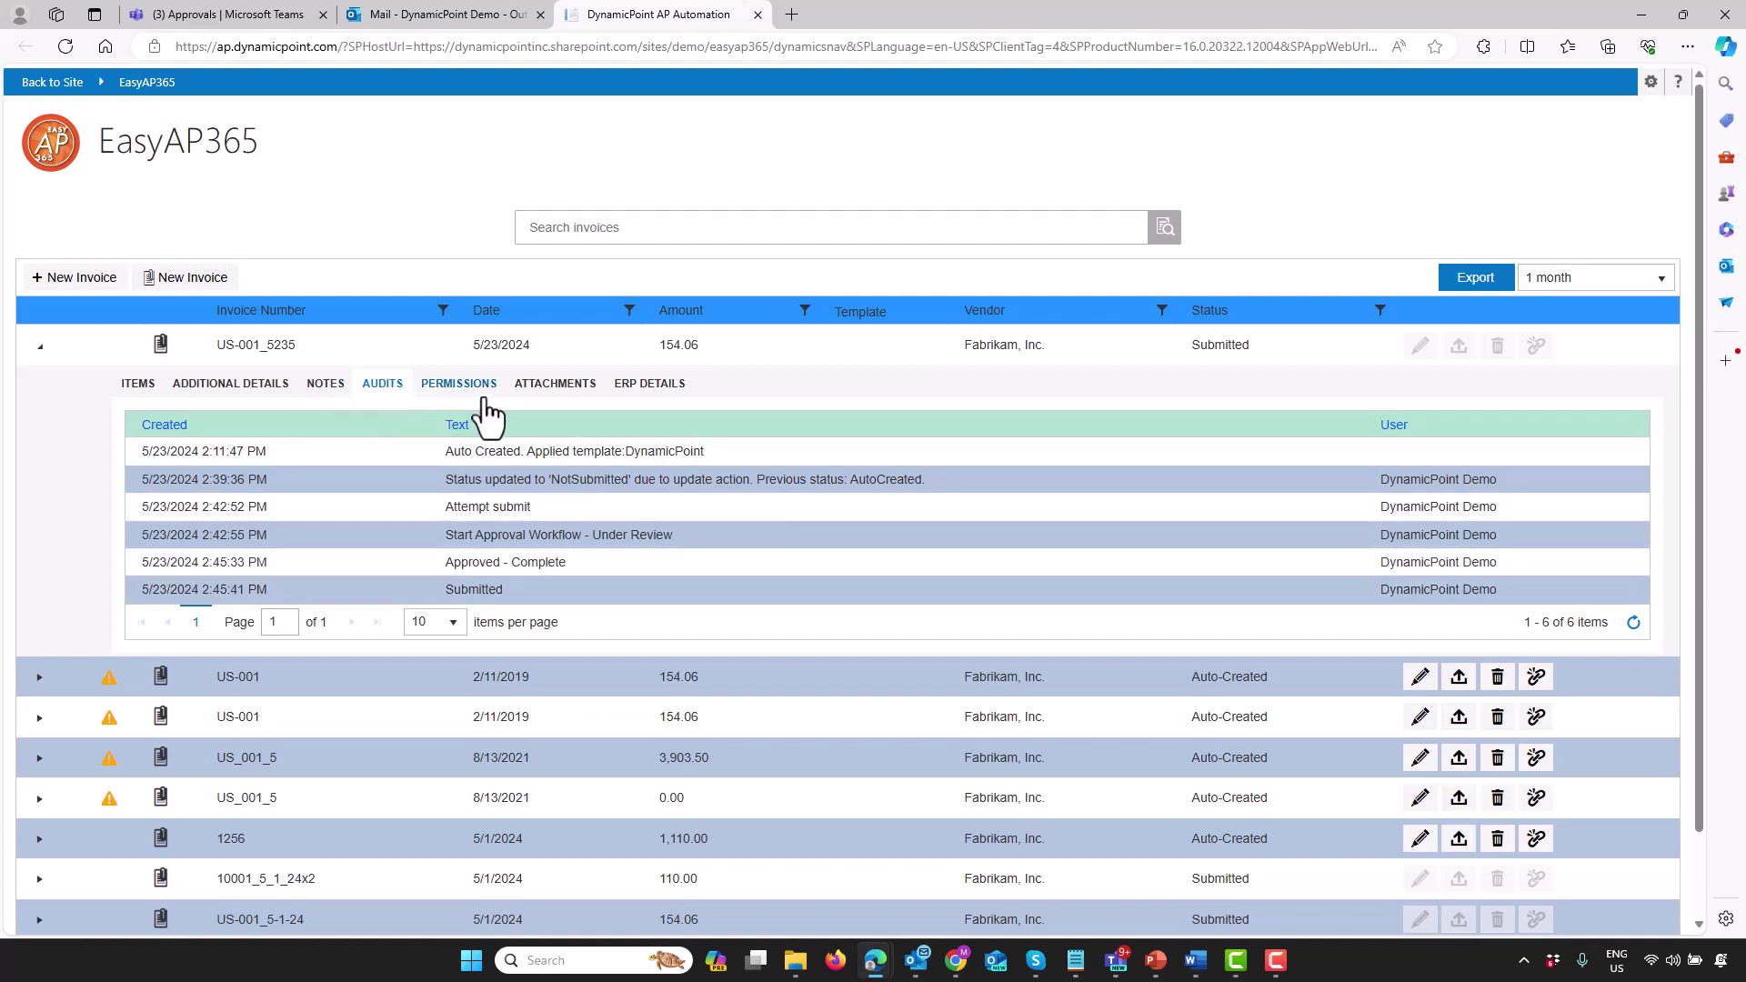
click(344, 389)
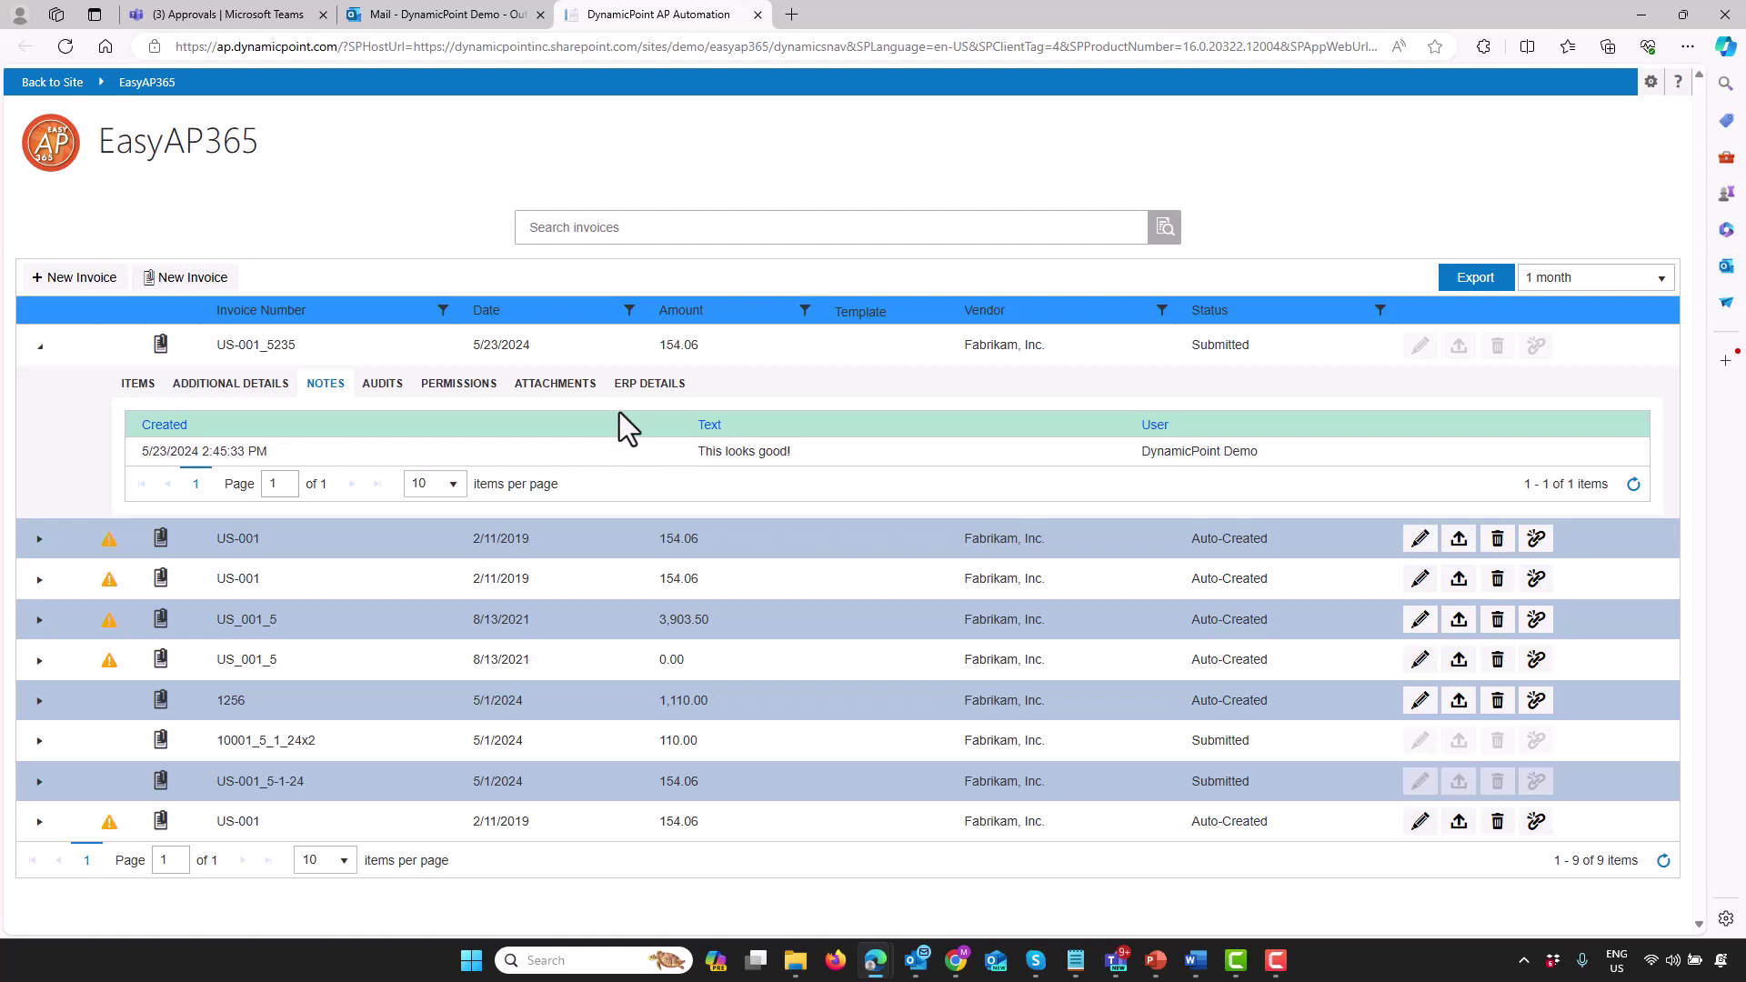
click(669, 387)
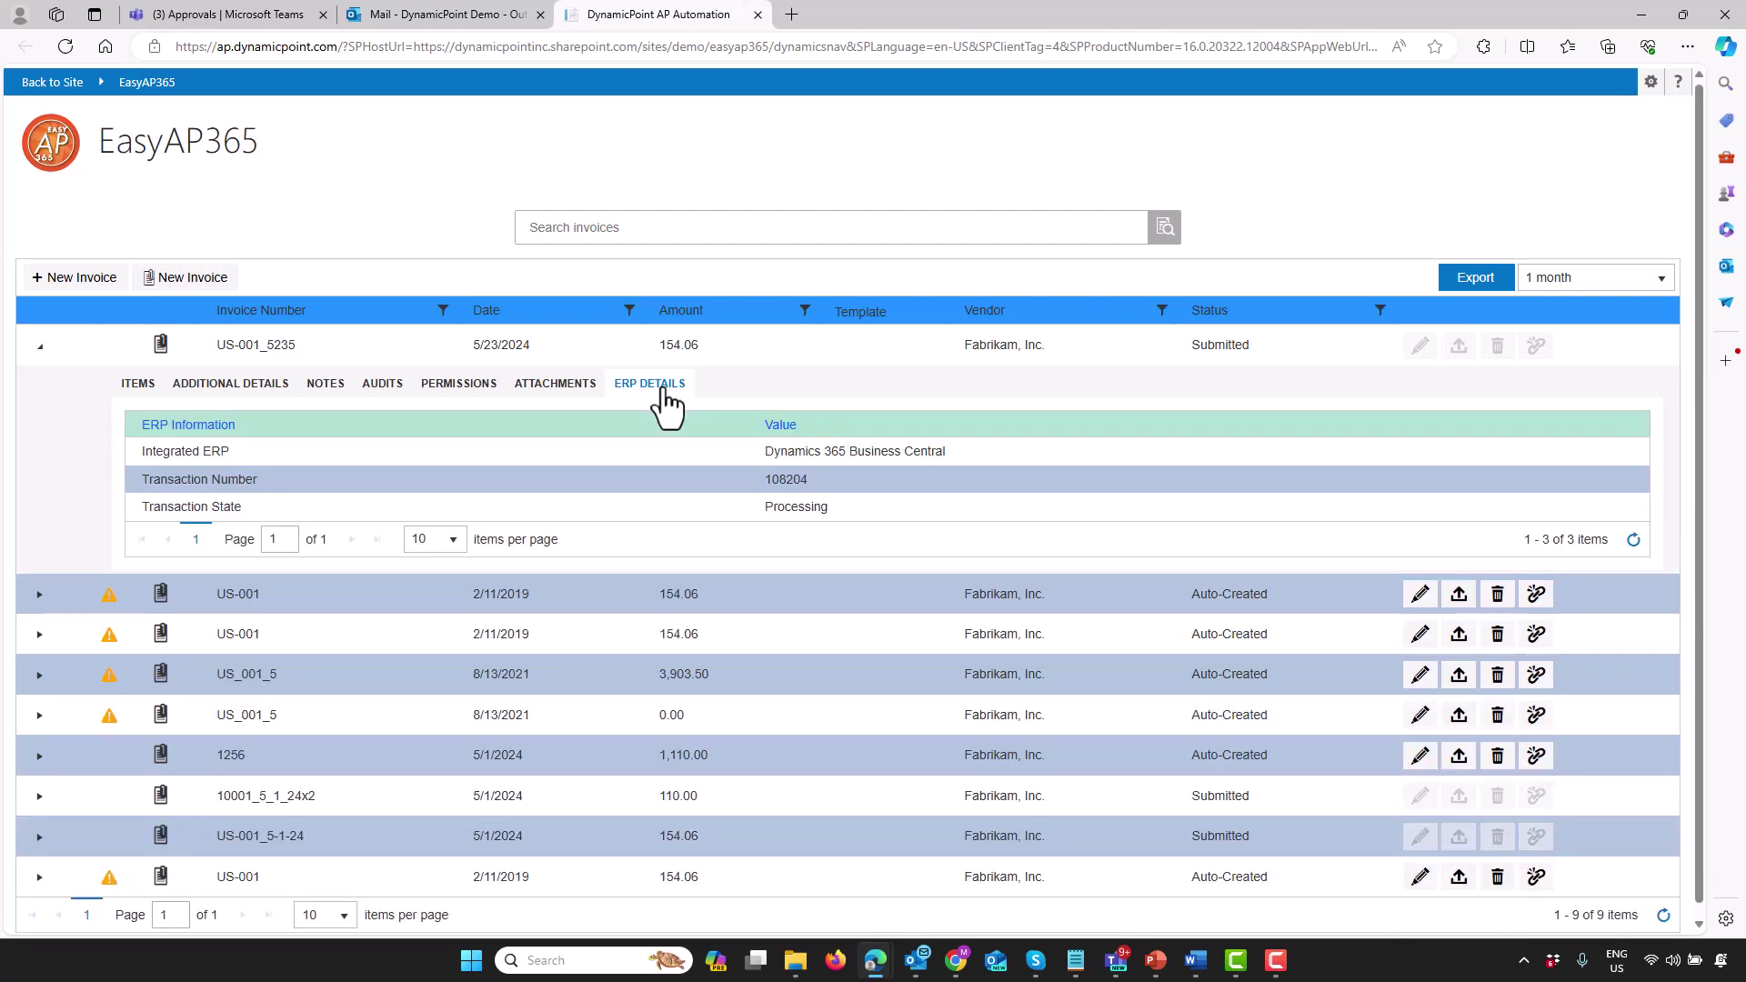
double_click(785, 486)
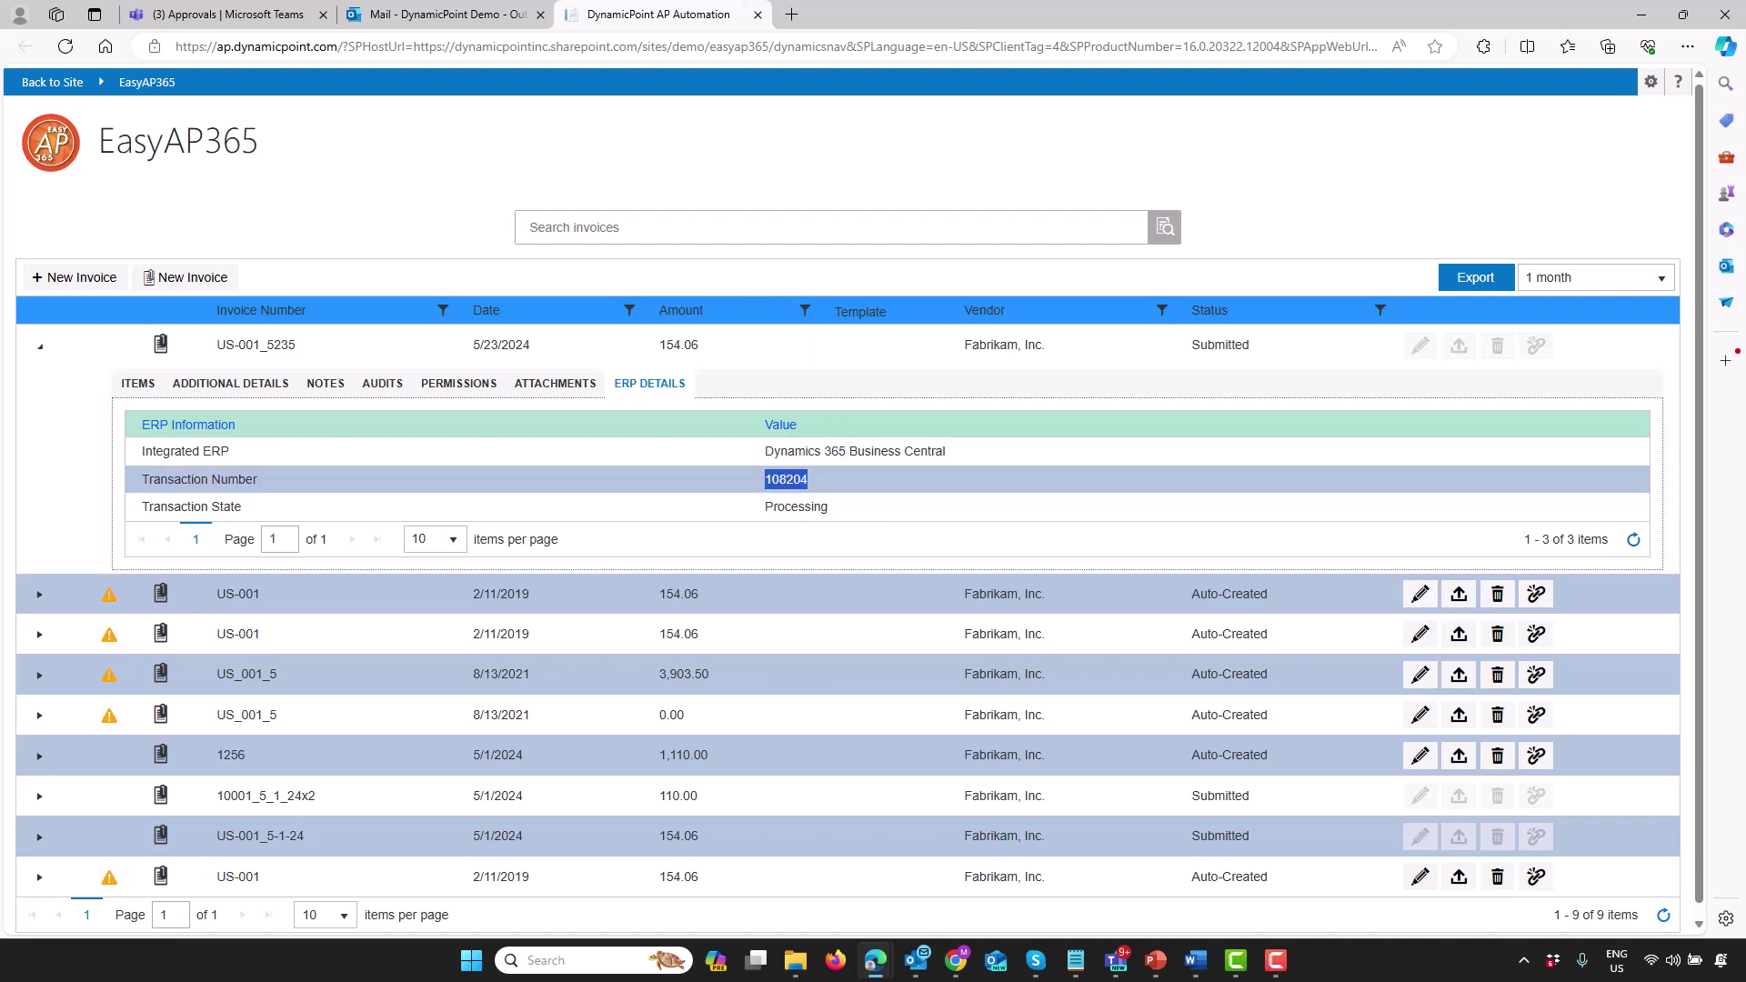
key(alt+Tab)
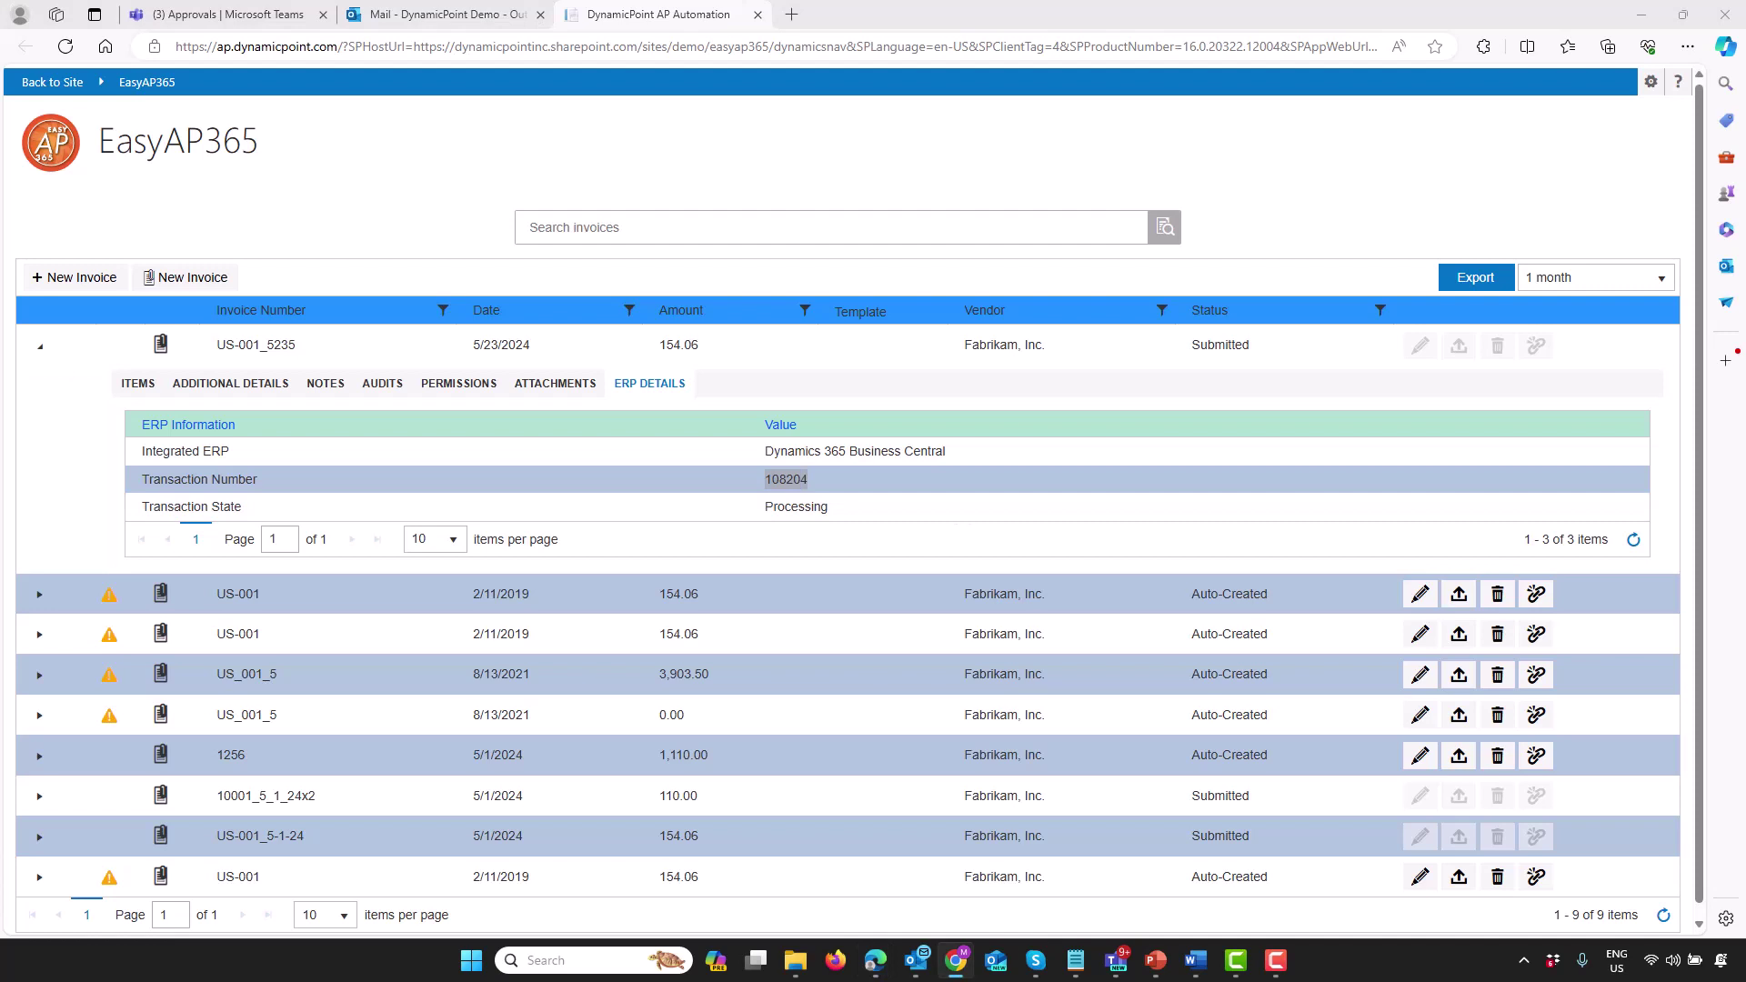
Step: Maximize Business Central and open purchase invoice 108204 from Purchasing > Purchase Invoices
drag(1745, 373, 1568, 418)
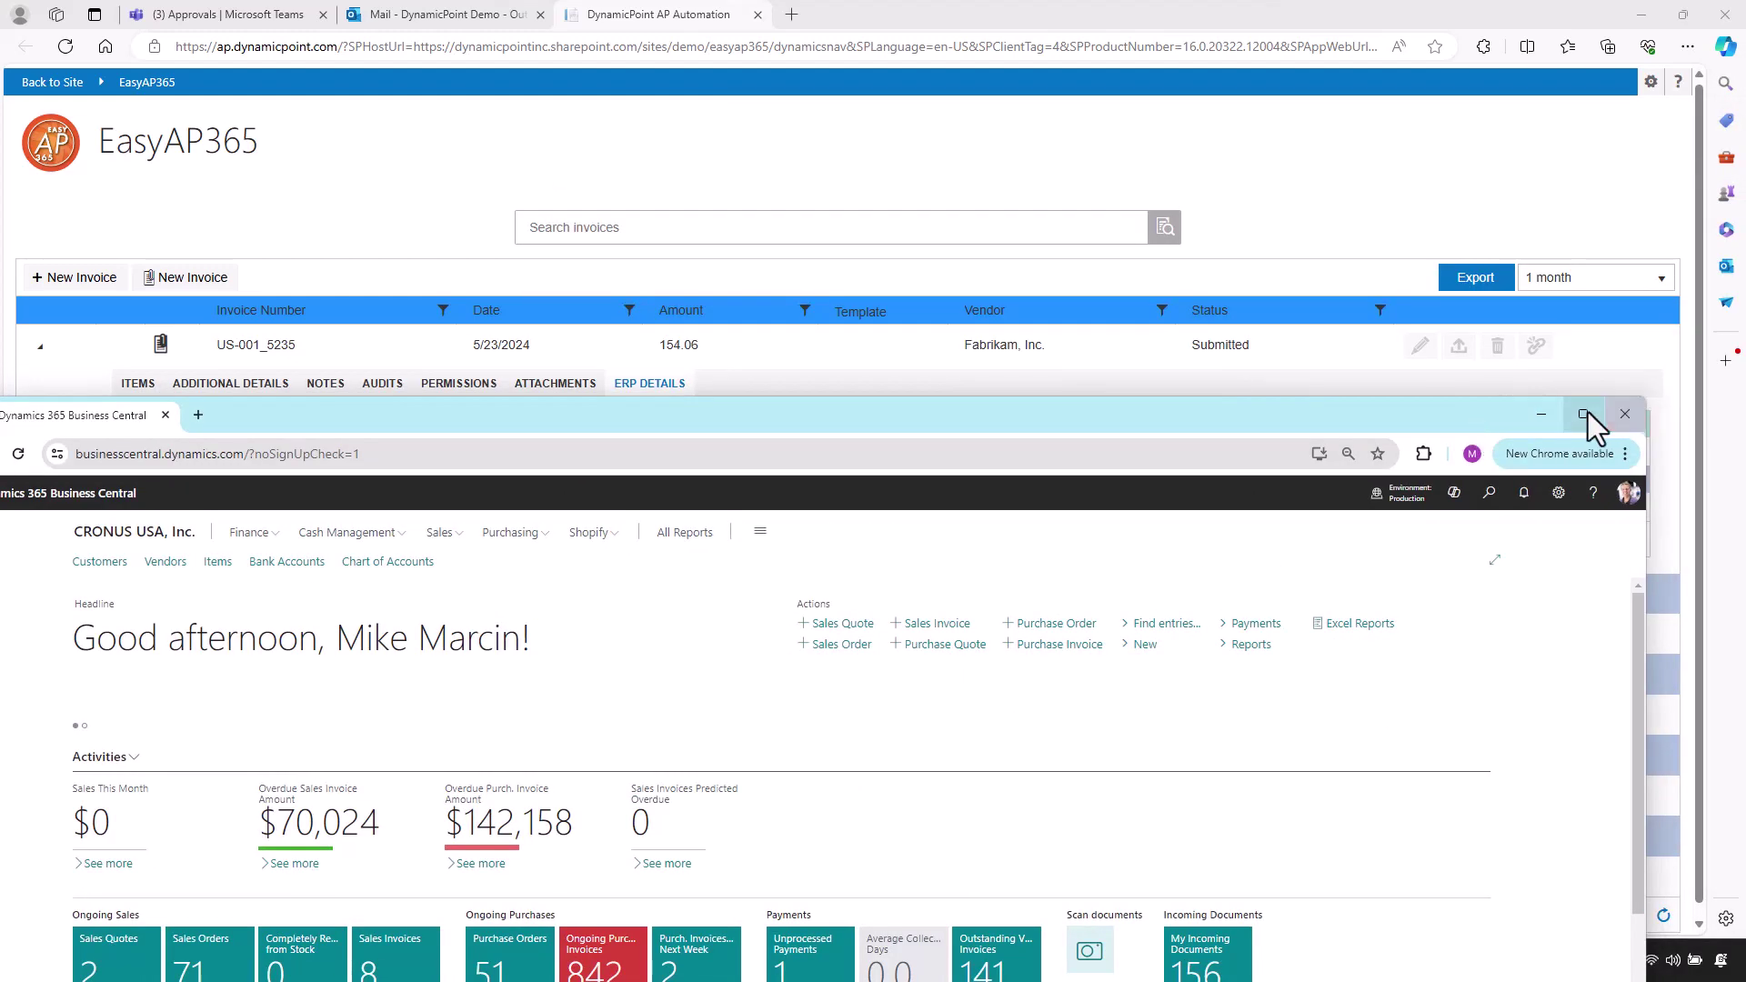
click(1583, 414)
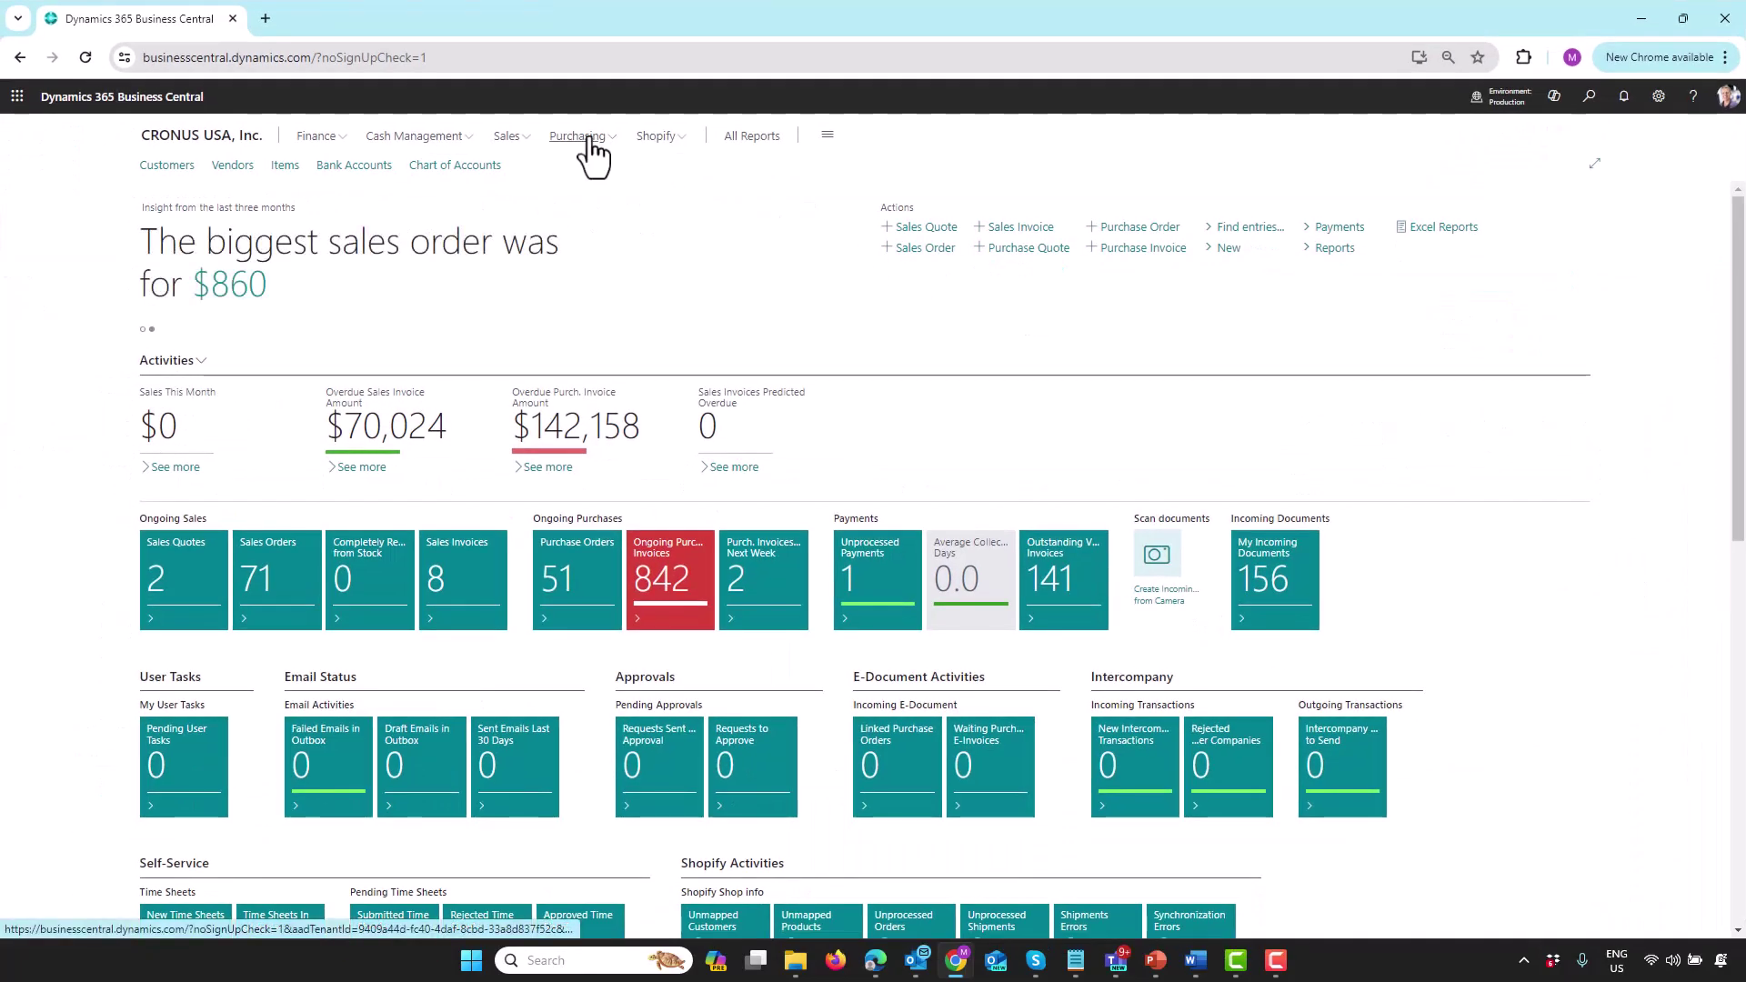
click(582, 137)
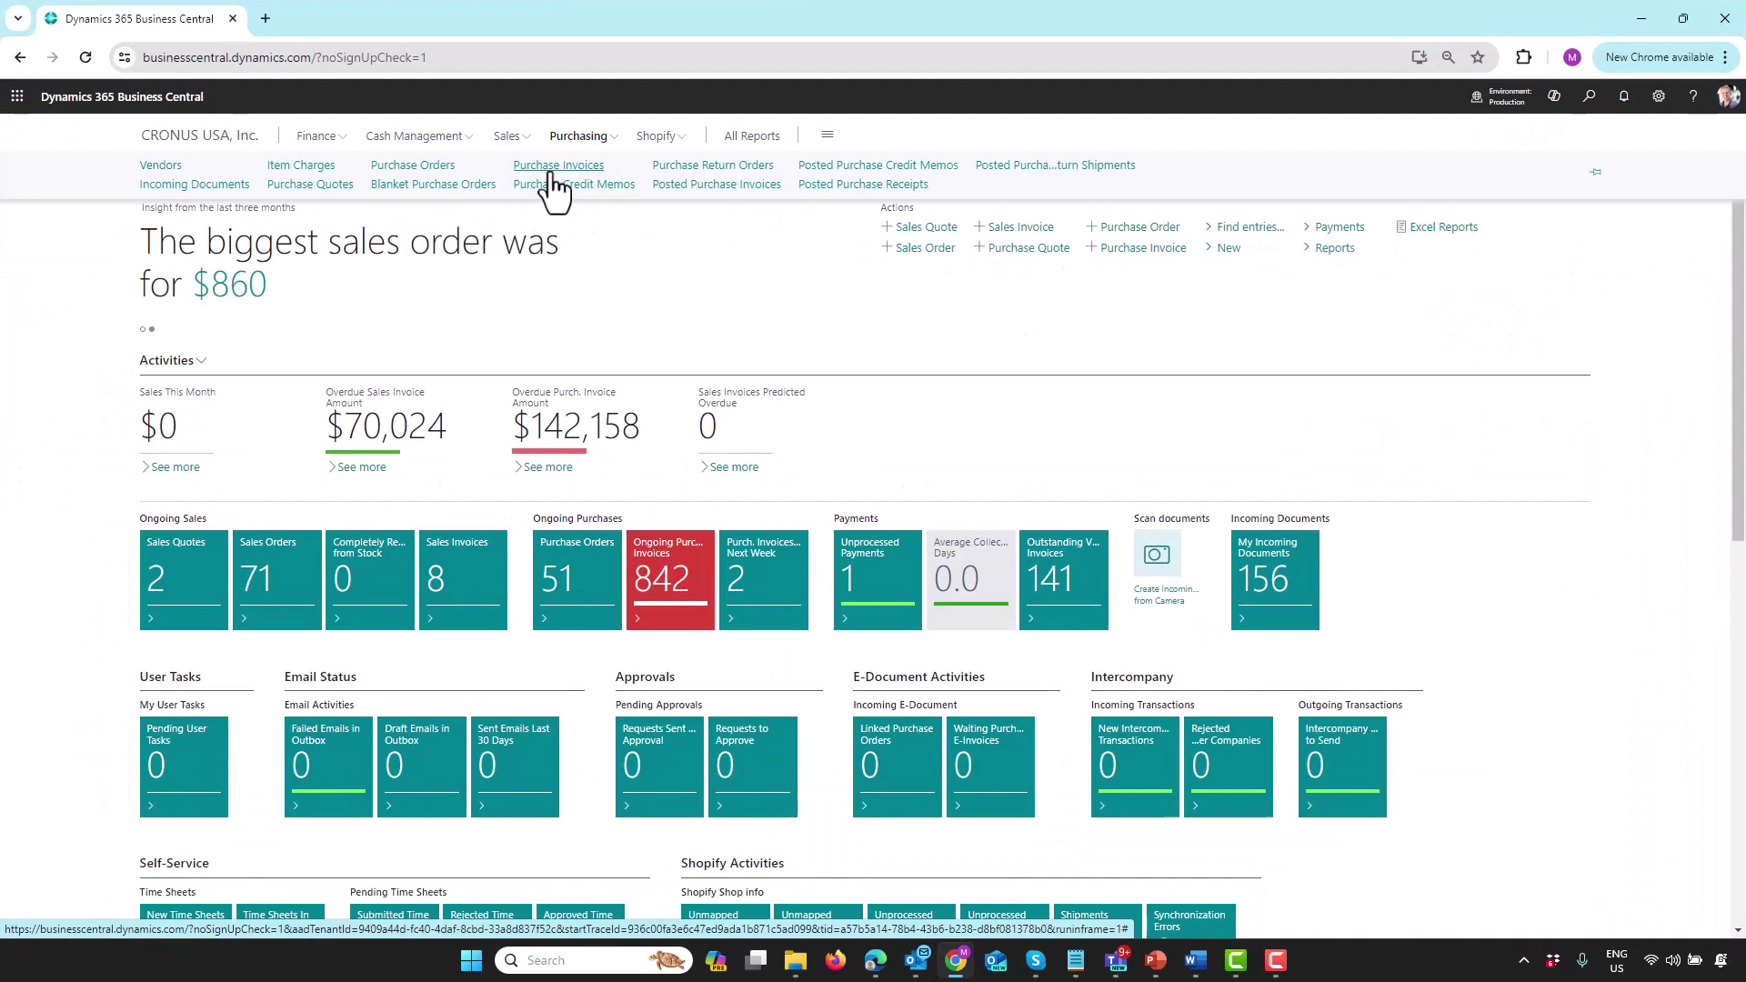
click(555, 168)
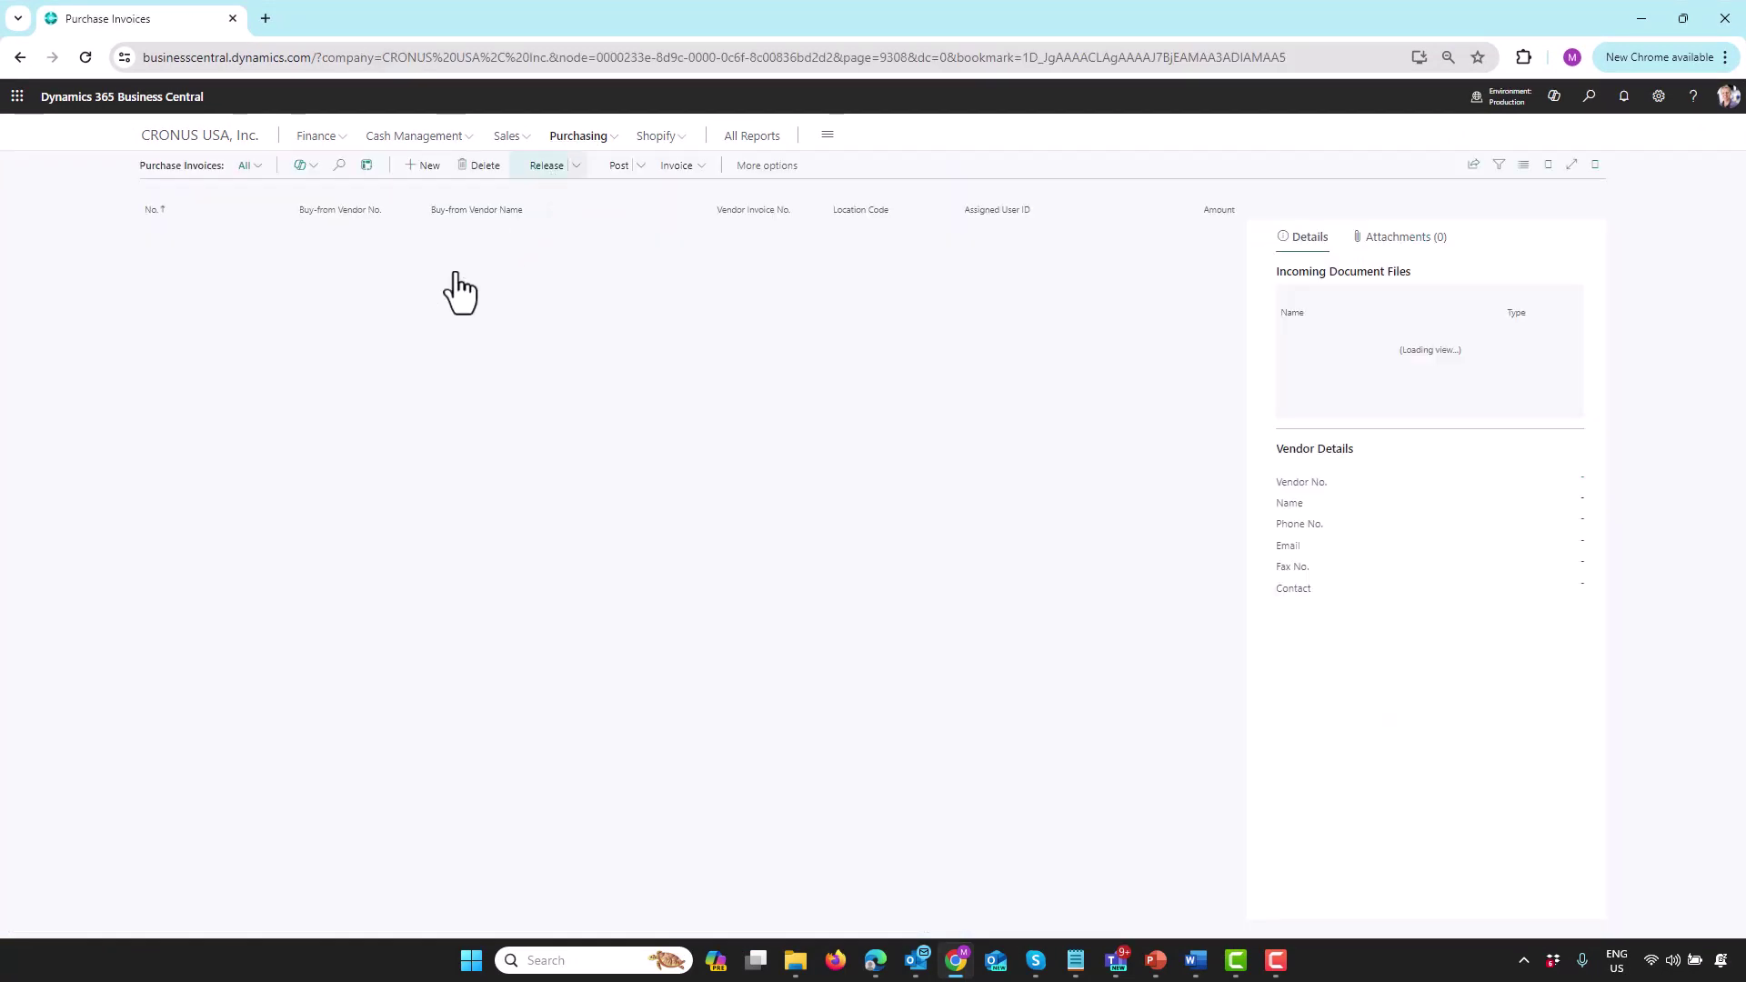
click(342, 167)
text(108204)
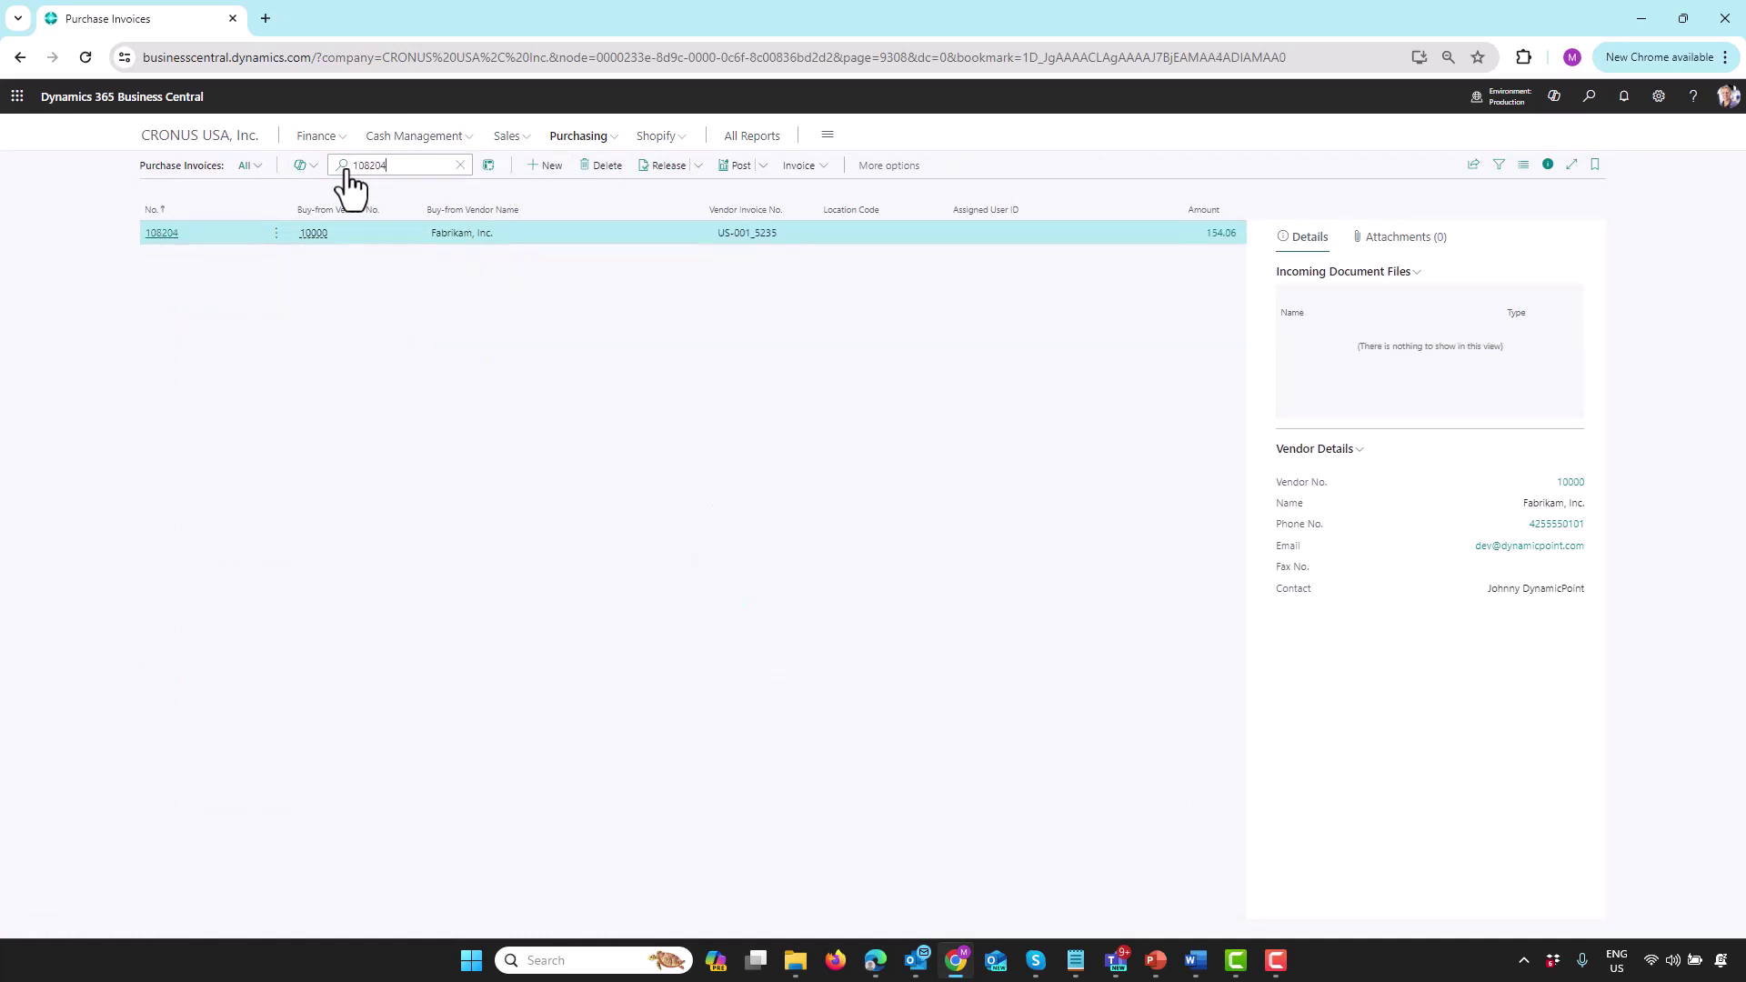
click(160, 235)
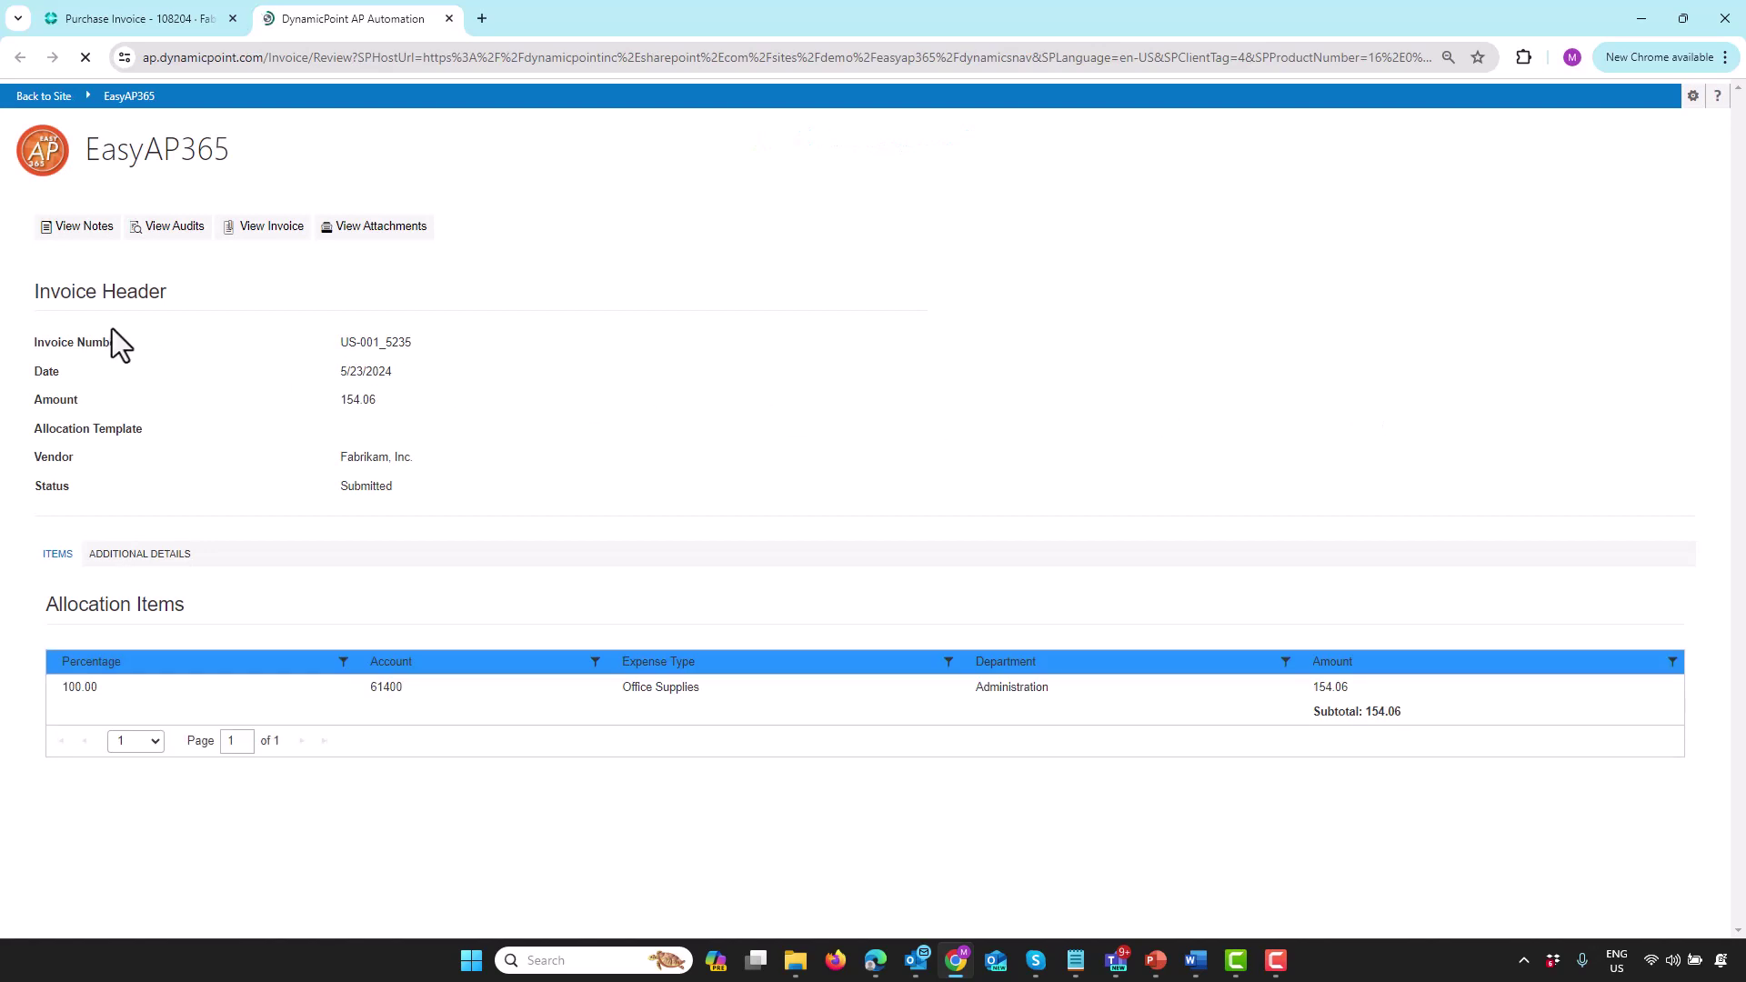
click(265, 233)
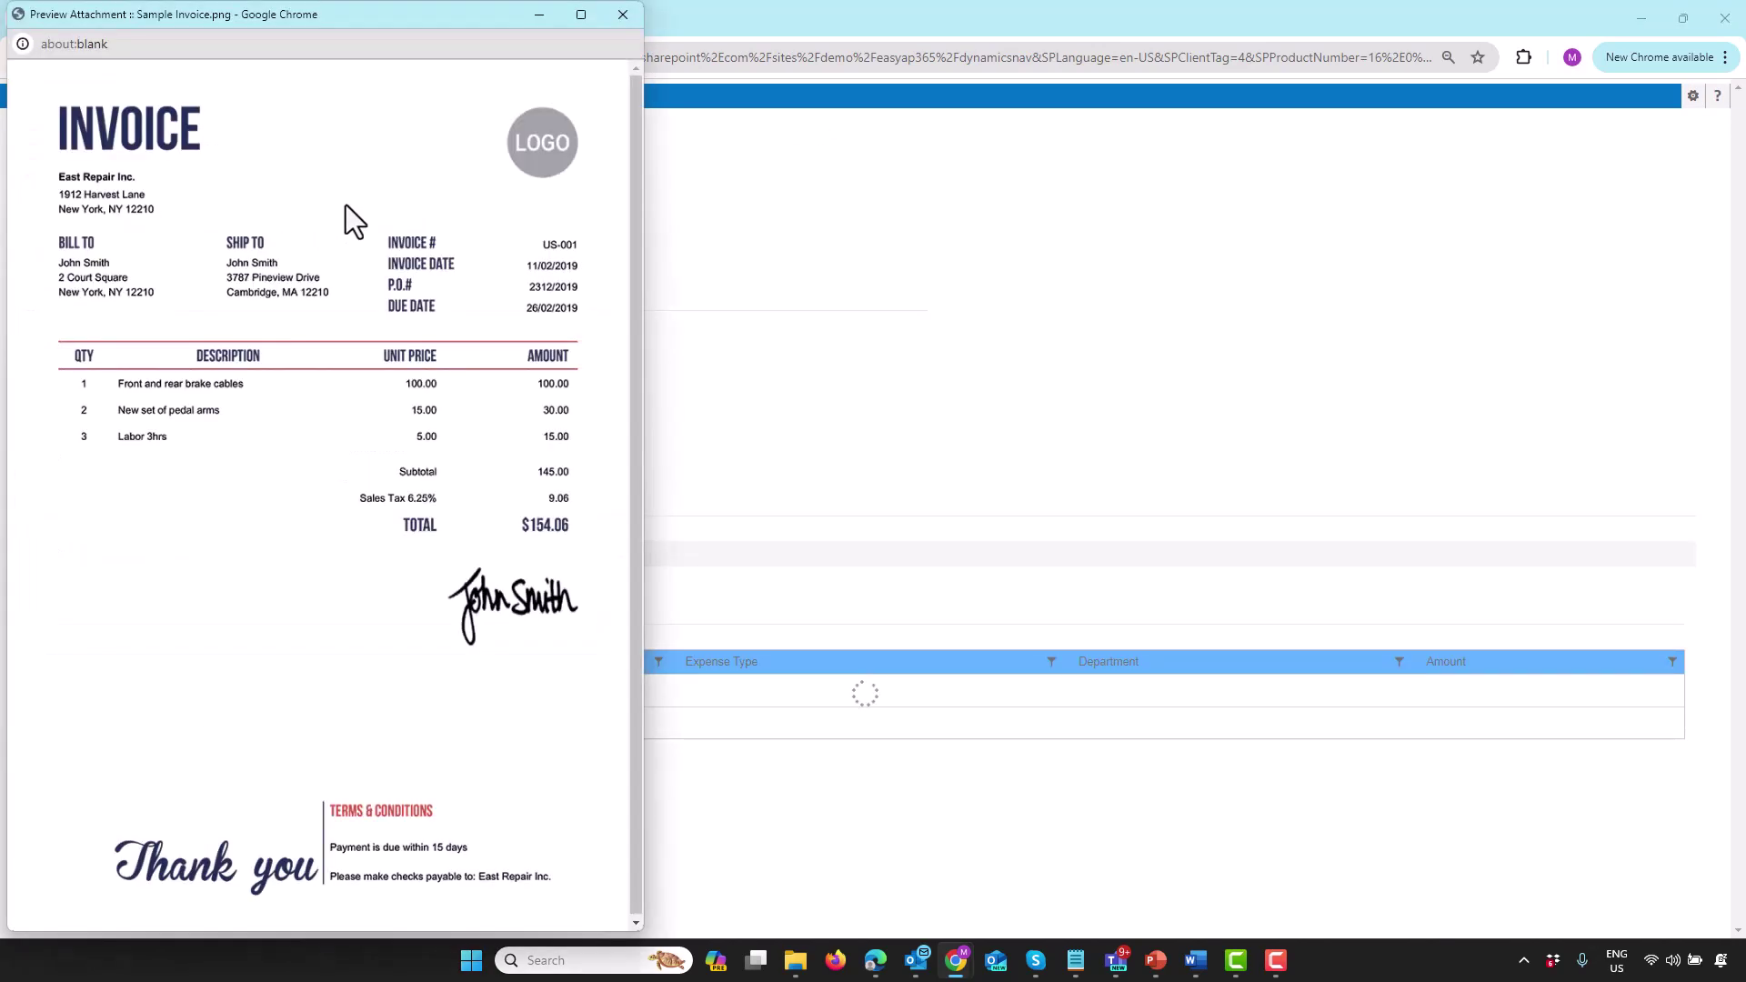
click(622, 18)
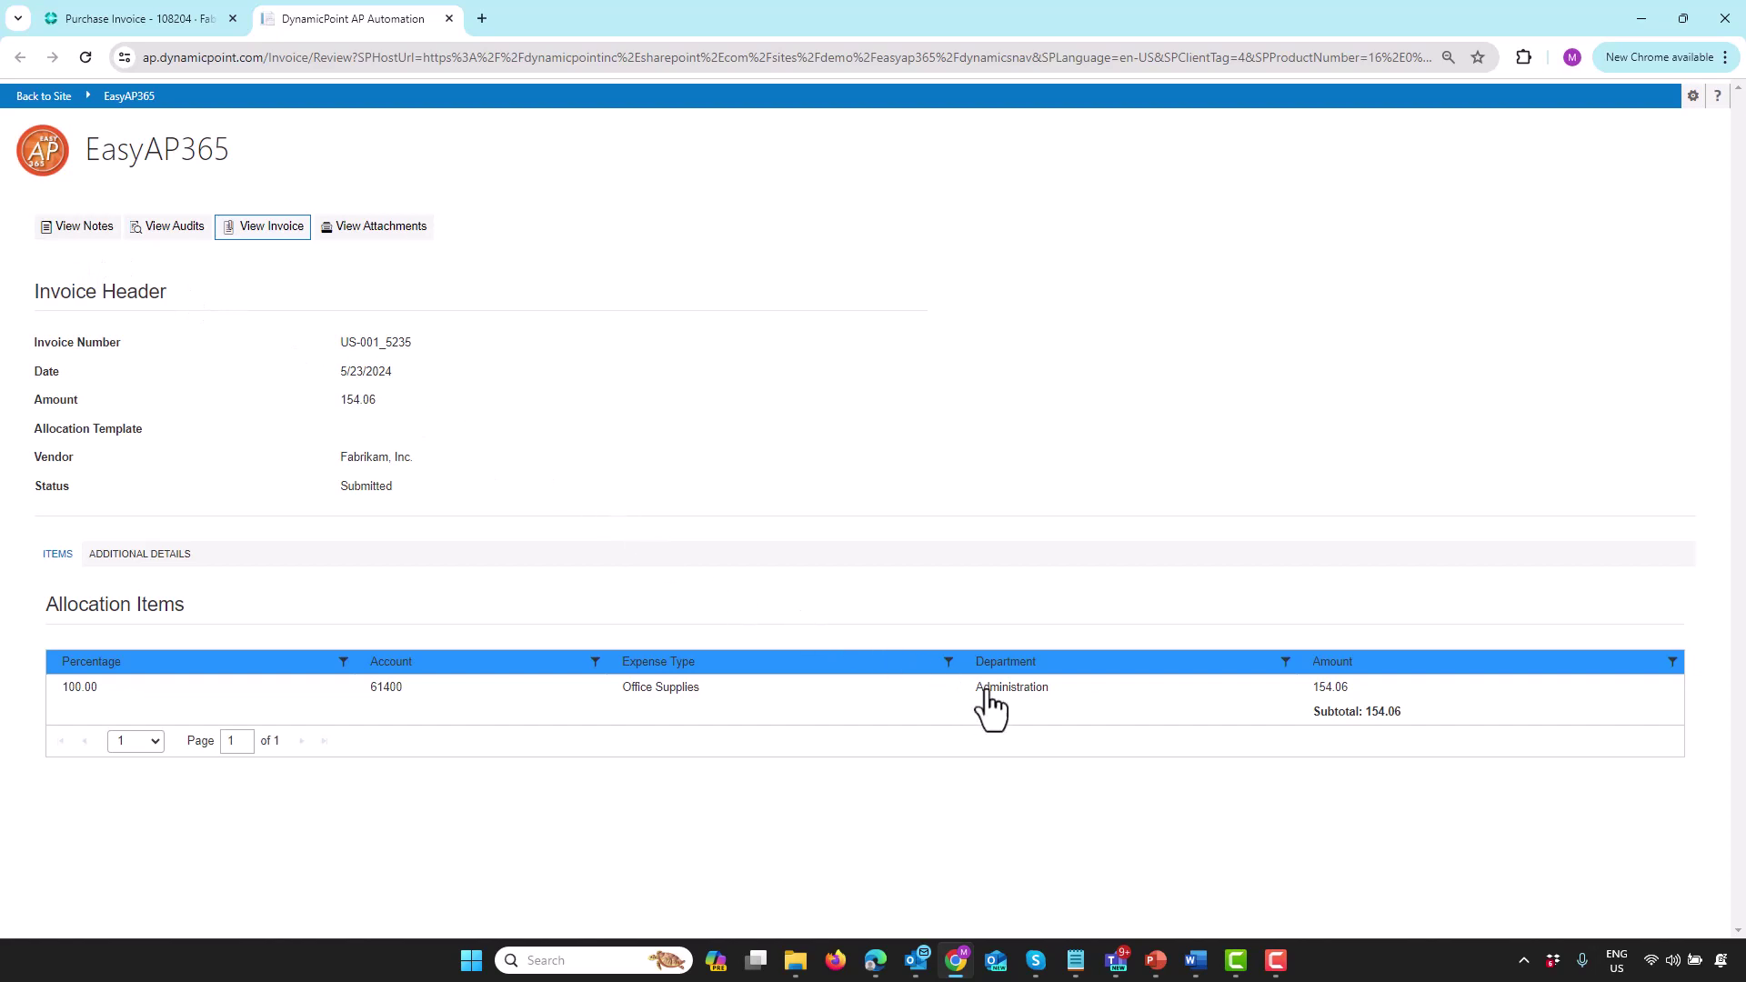
mouse_move(1172, 962)
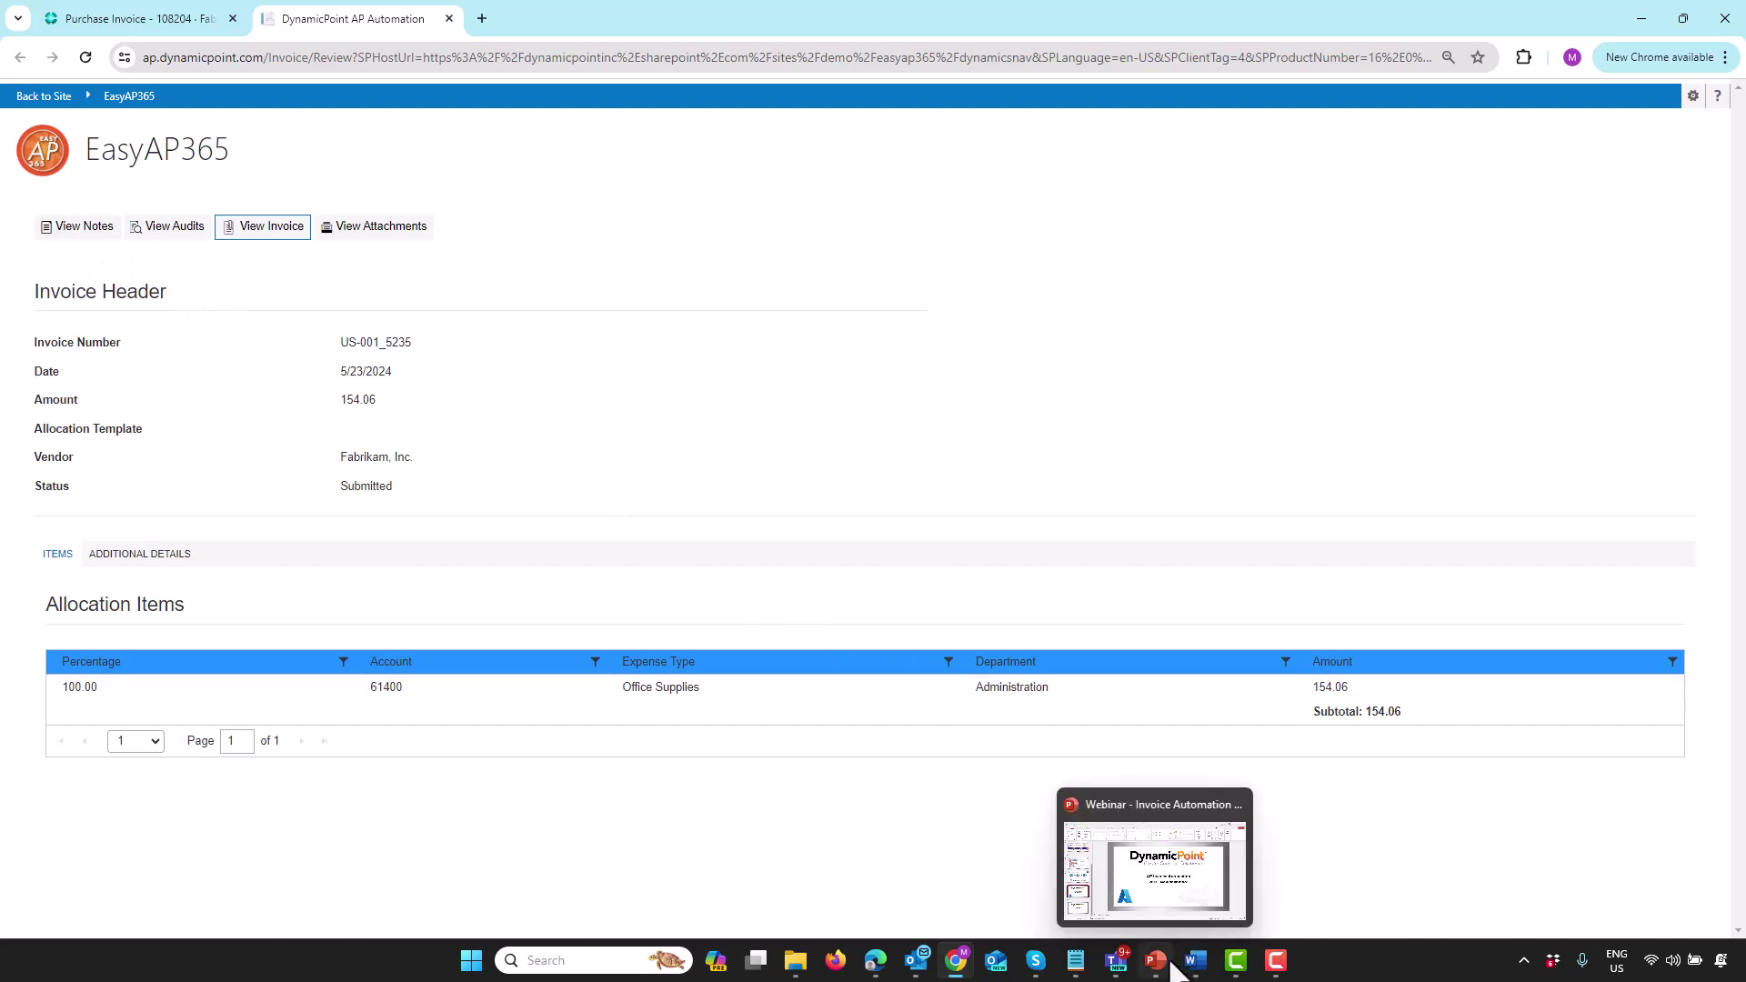
Step: Bring the PowerPoint presentation back to the front
click(1195, 885)
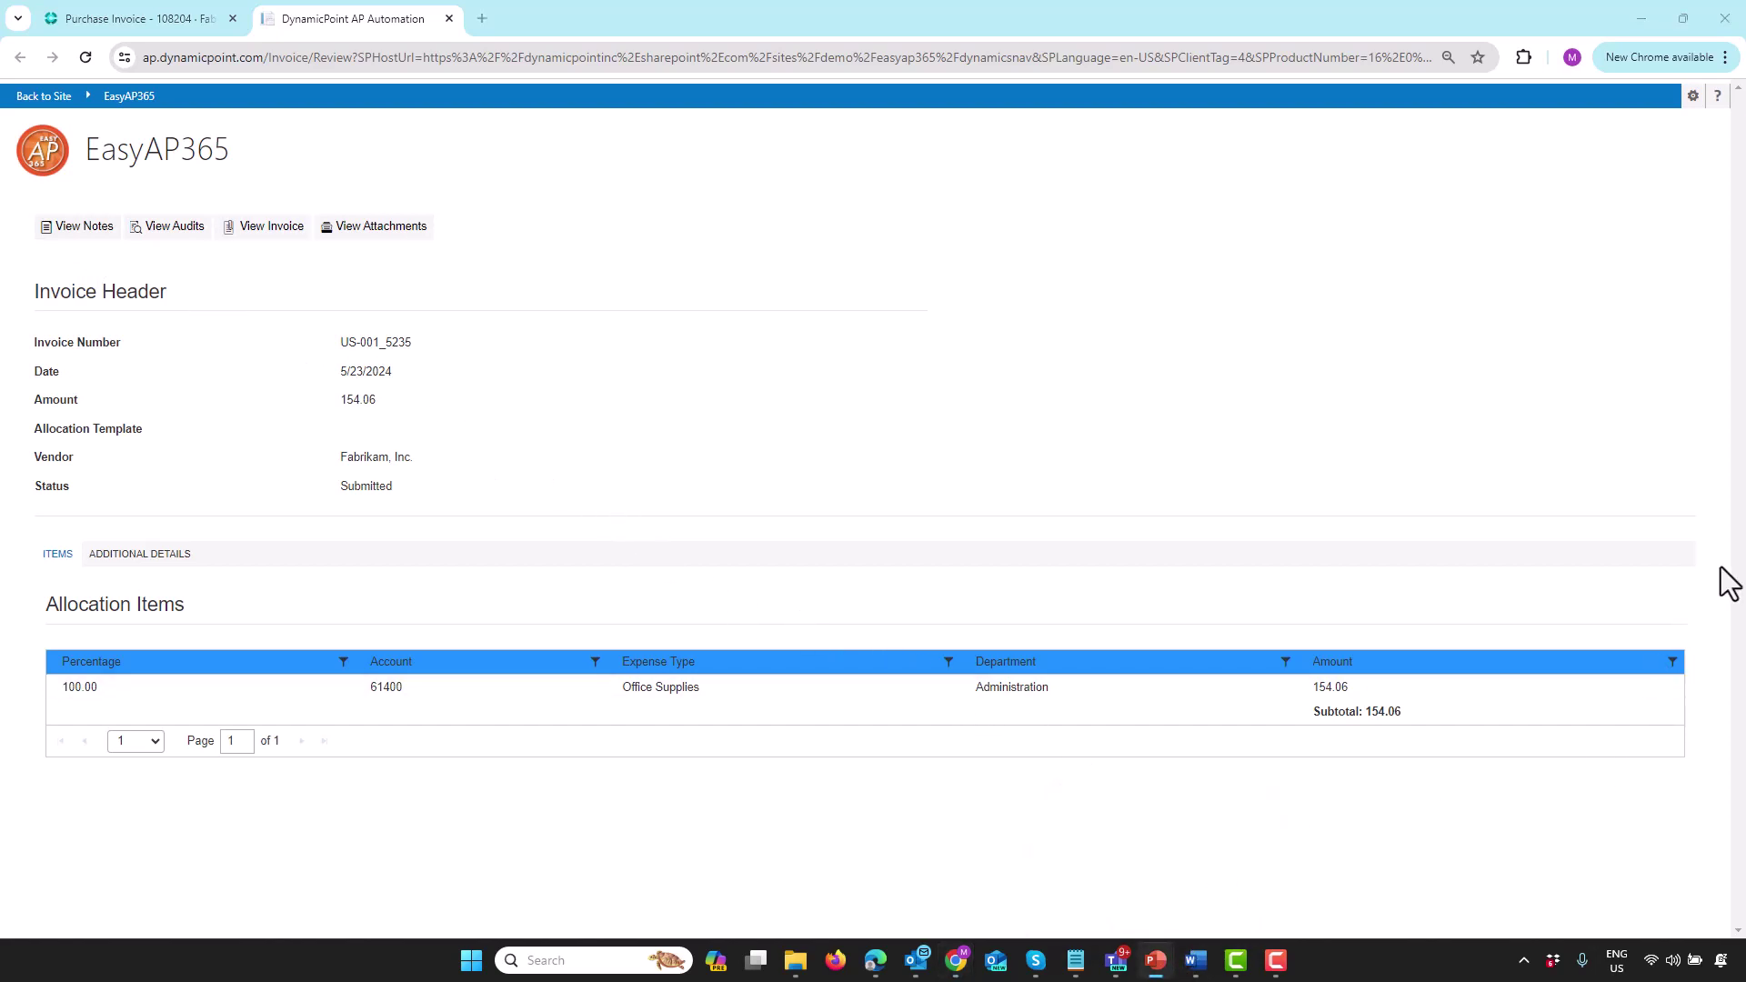